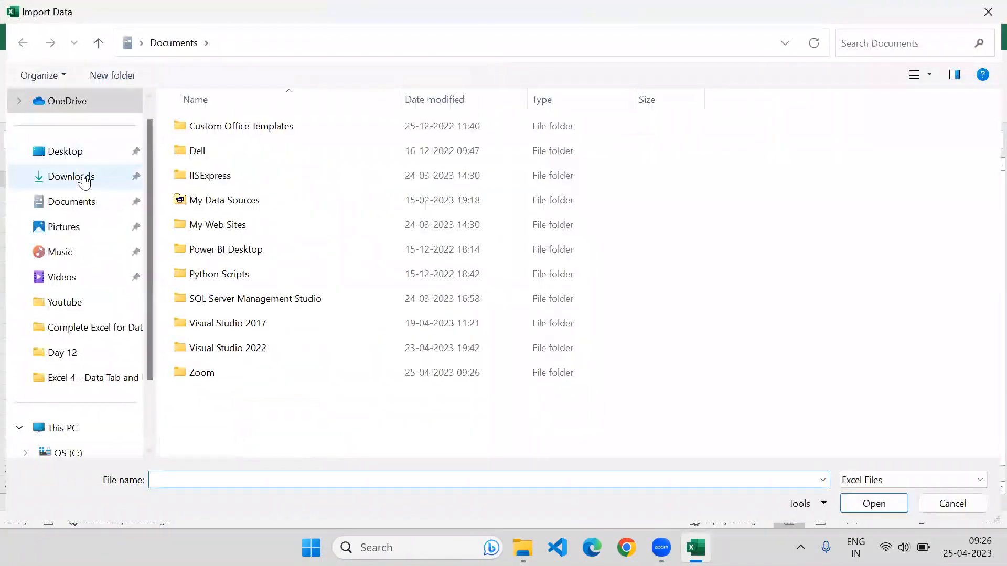
Import the Sales Data workbook from the Downloads folder.
click(84, 178)
click(231, 151)
click(225, 197)
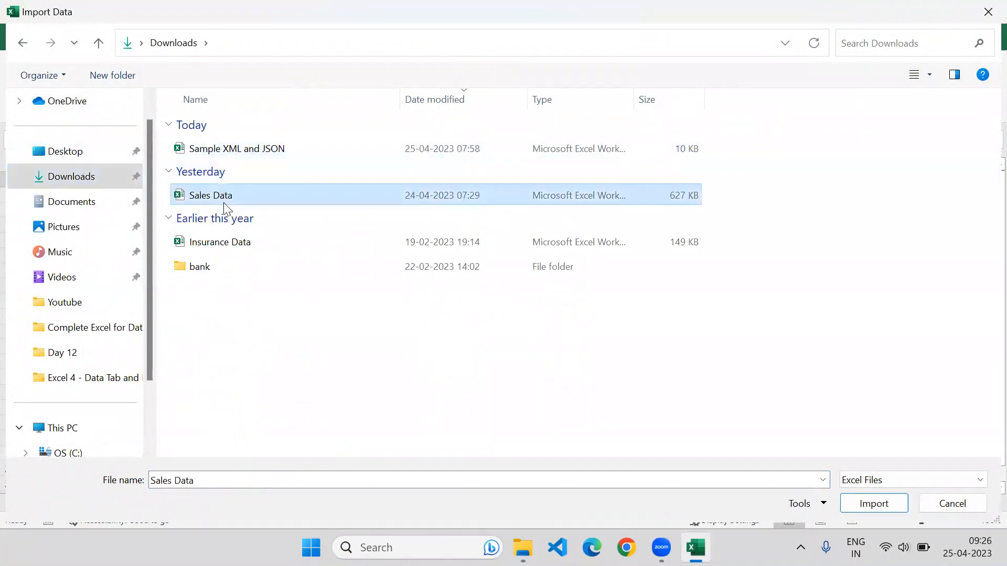
click(871, 504)
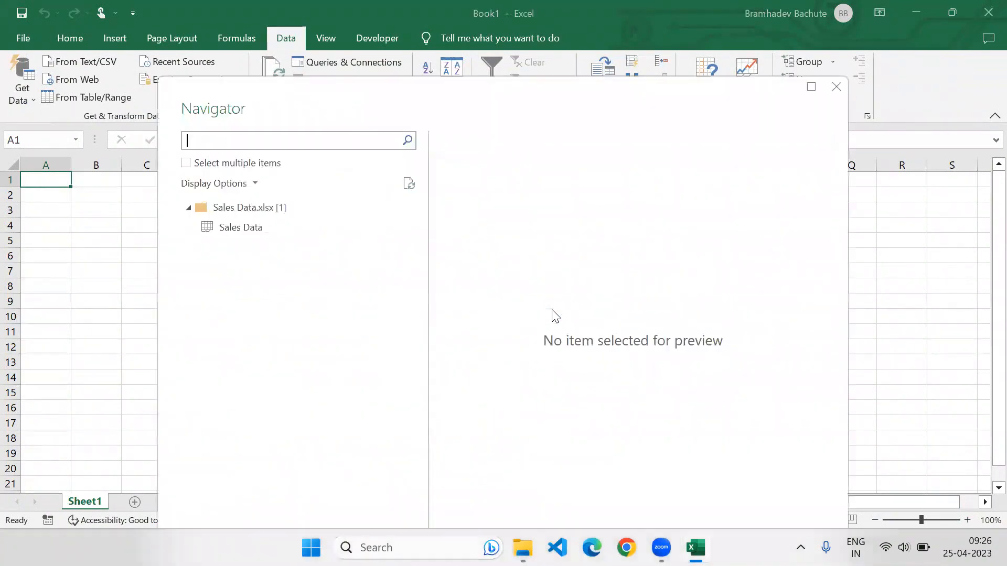
Open the Sales Data sheet in the Power Query Editor for transformation and dismiss the preview-age notice.
click(231, 227)
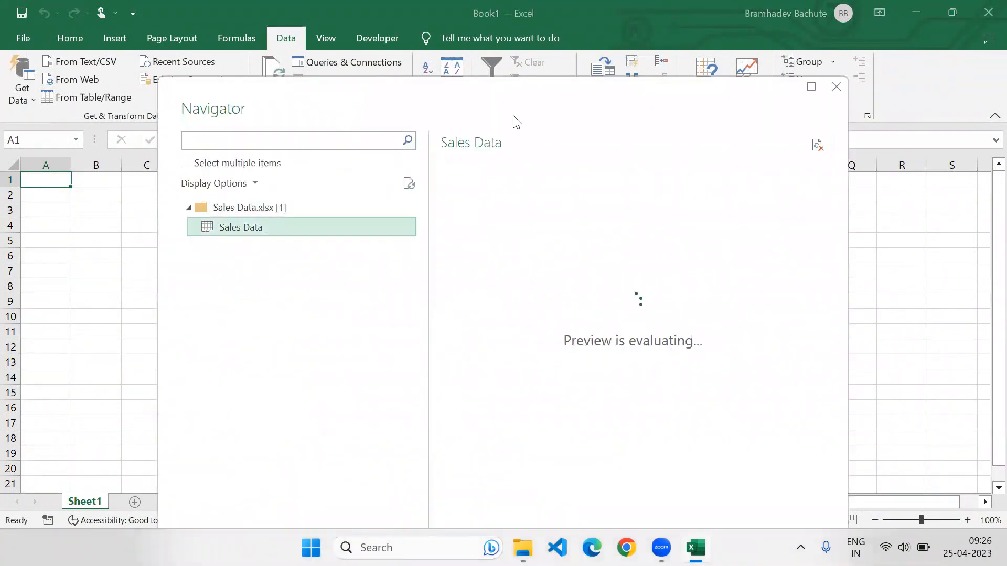
drag(518, 109, 462, 38)
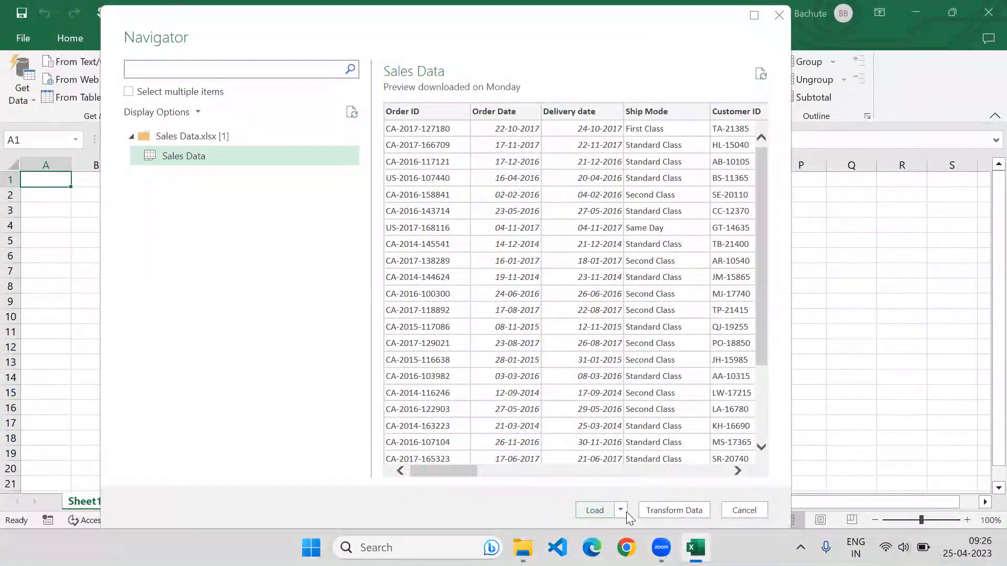
click(661, 511)
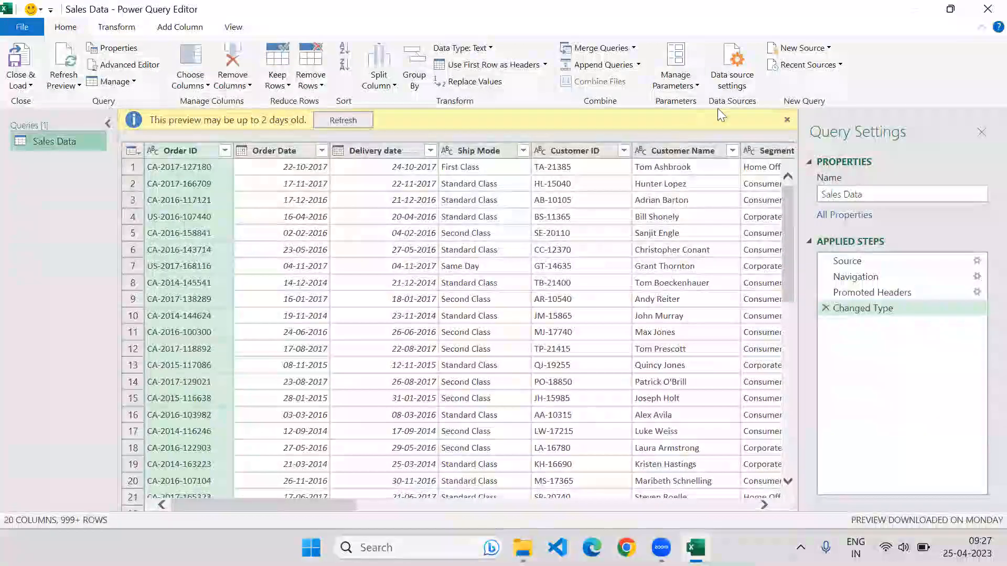
click(786, 120)
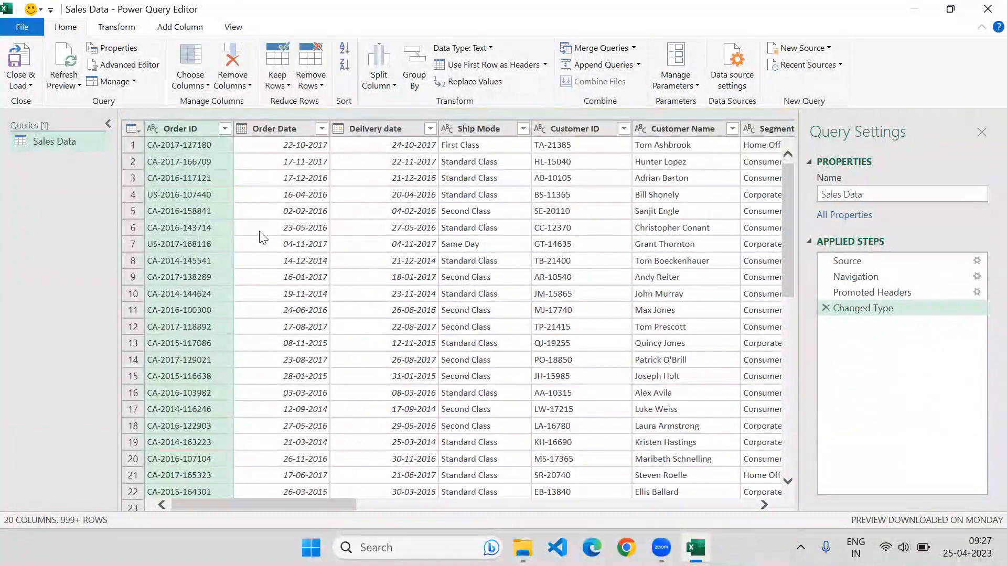
click(117, 27)
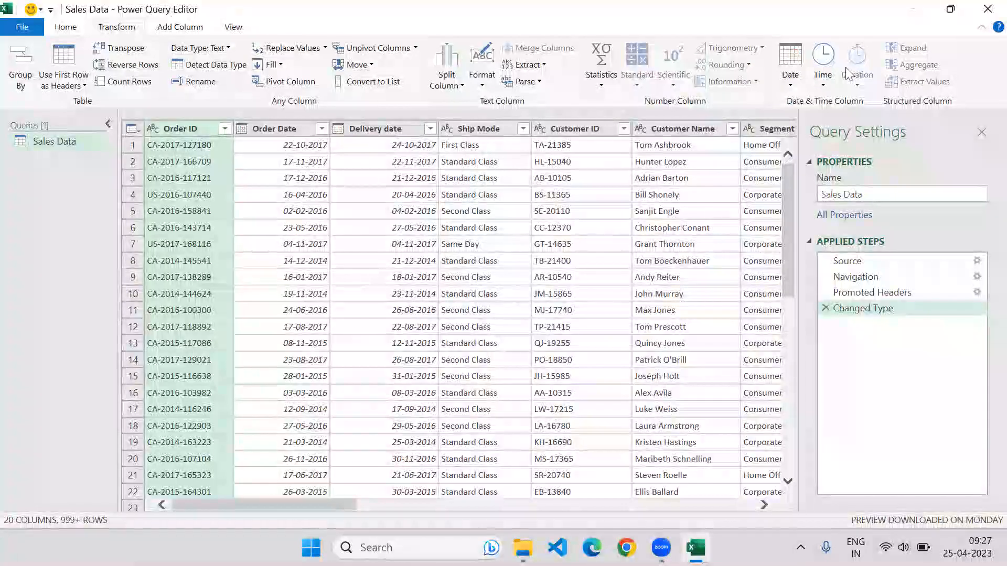
click(67, 28)
click(116, 27)
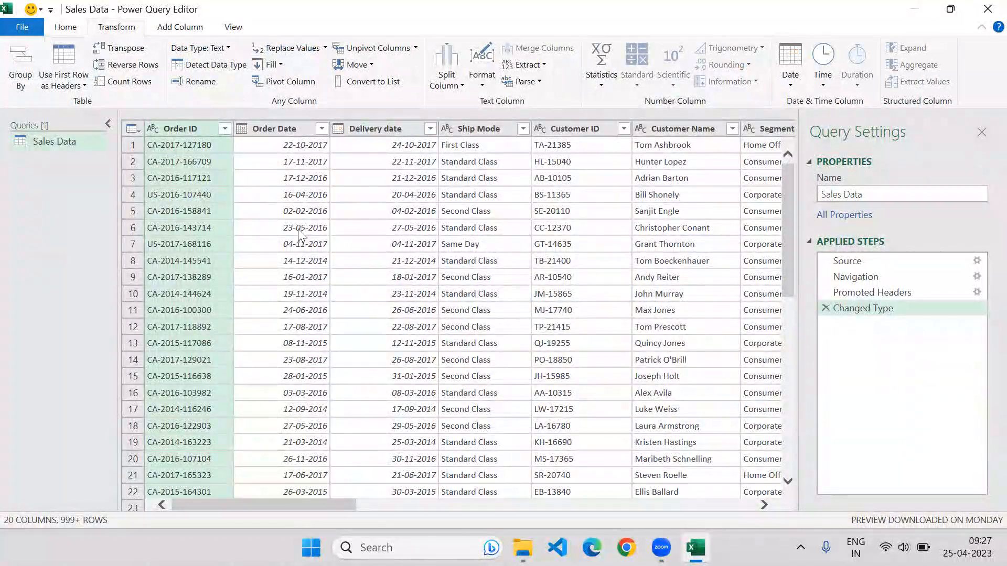
Close the query editor and load the Sales Data query into the workbook.
click(66, 27)
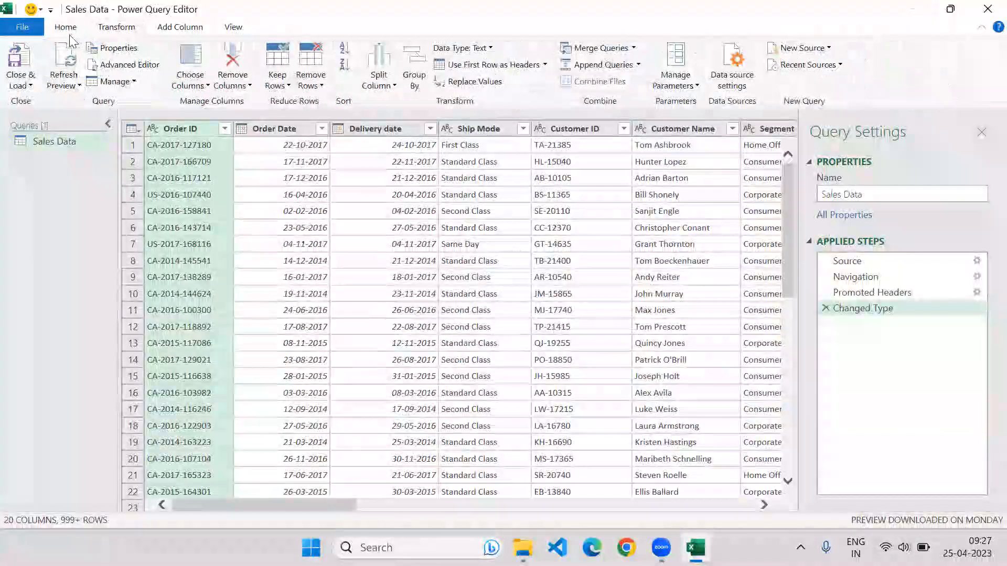
click(29, 86)
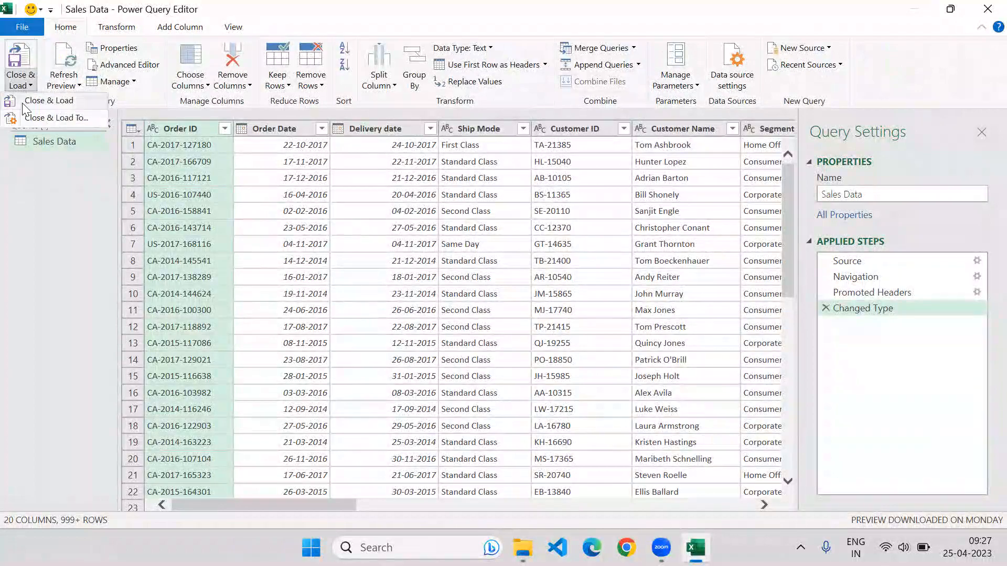
click(22, 97)
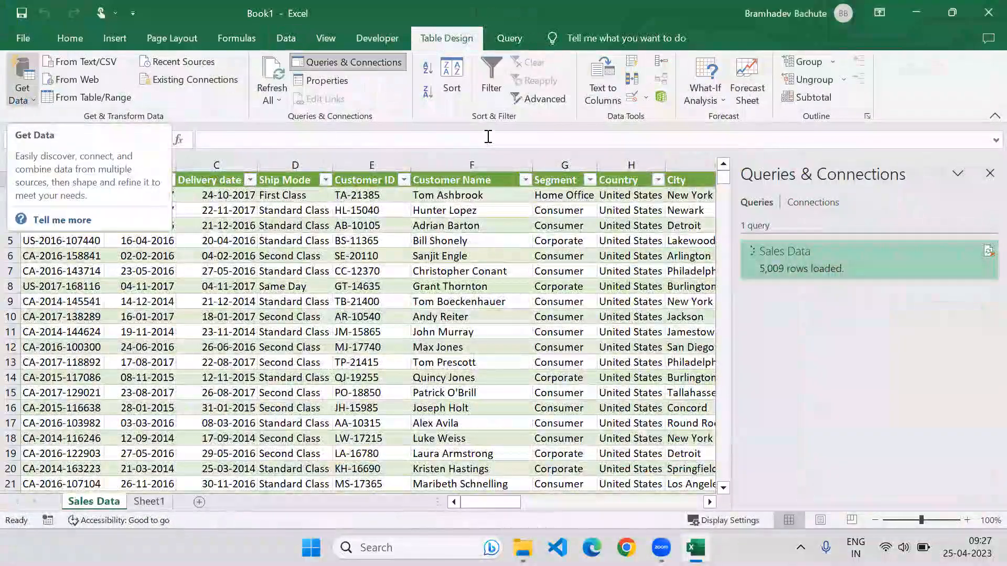
Import the Student_Info CSV file from the Downloads folder and open it in the Power Query Editor for transformation.
click(287, 41)
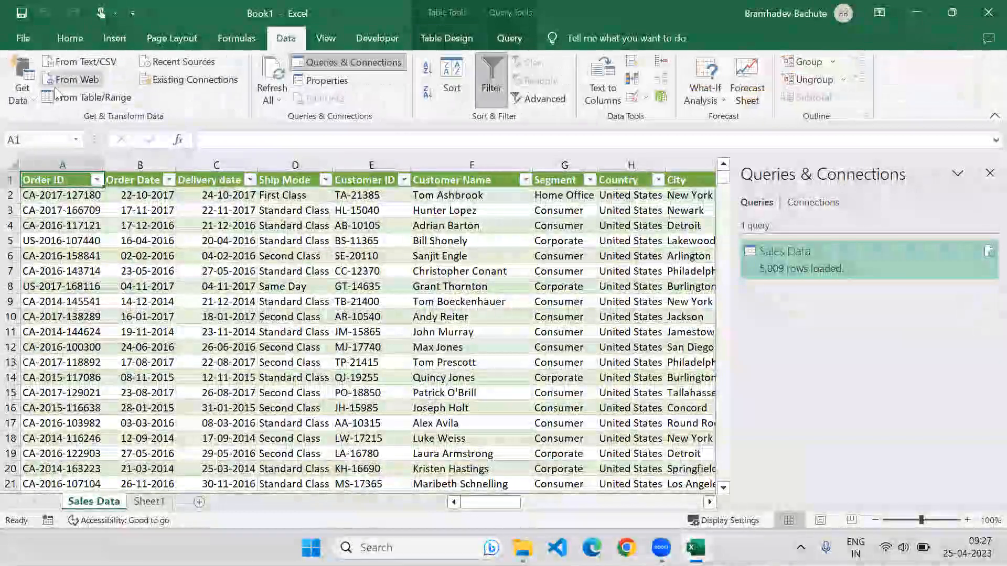
click(30, 98)
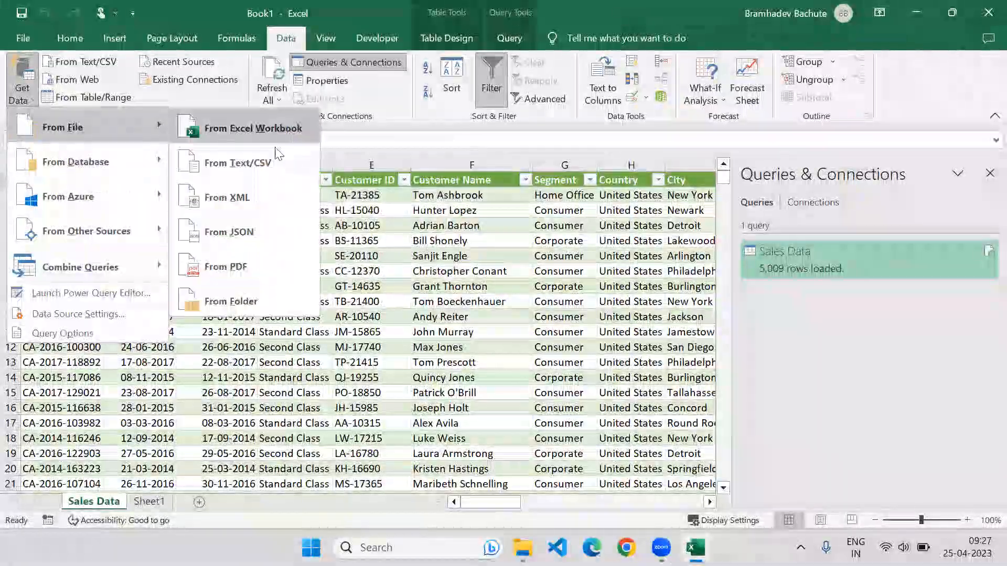
click(256, 163)
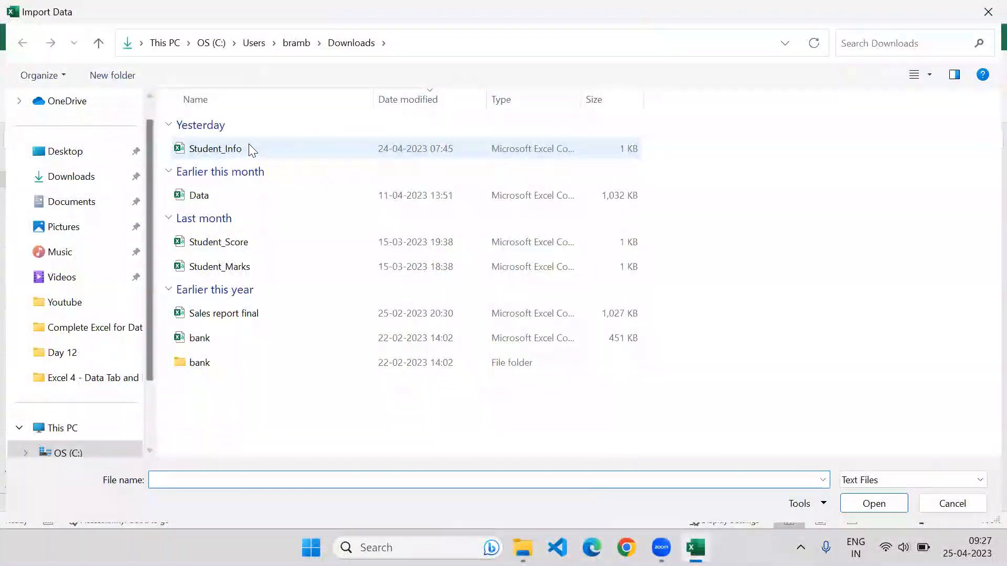
click(249, 149)
click(873, 502)
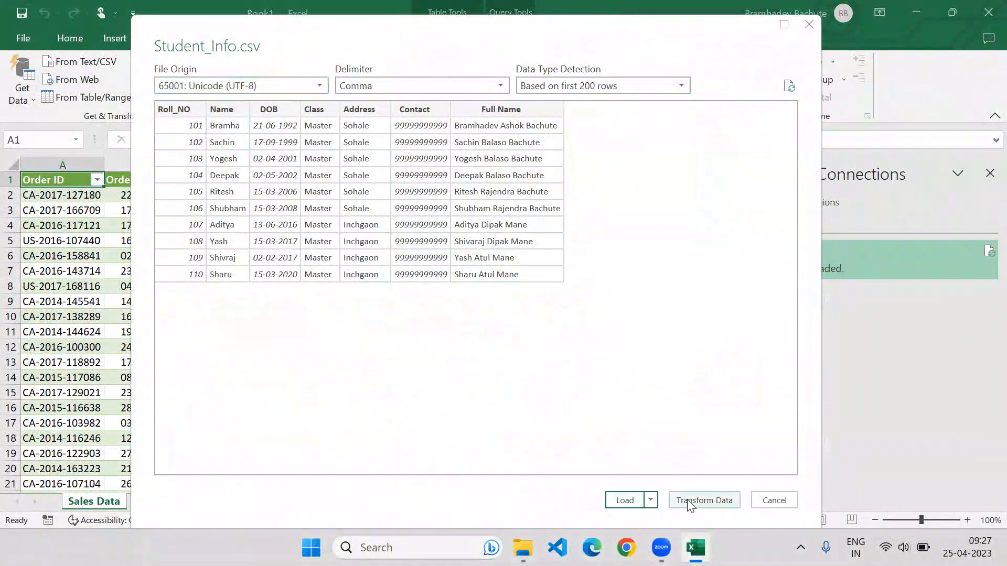
click(687, 500)
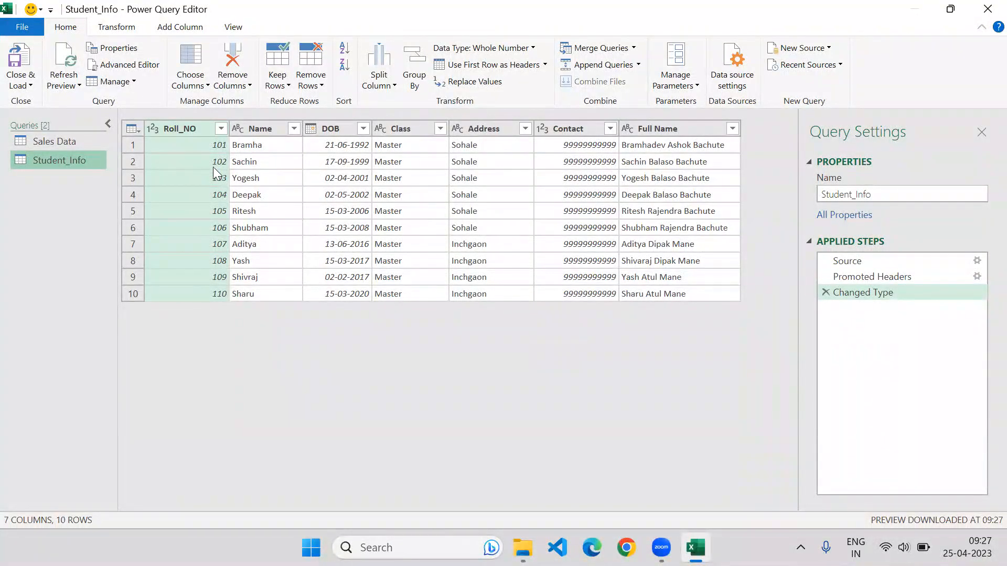
click(116, 26)
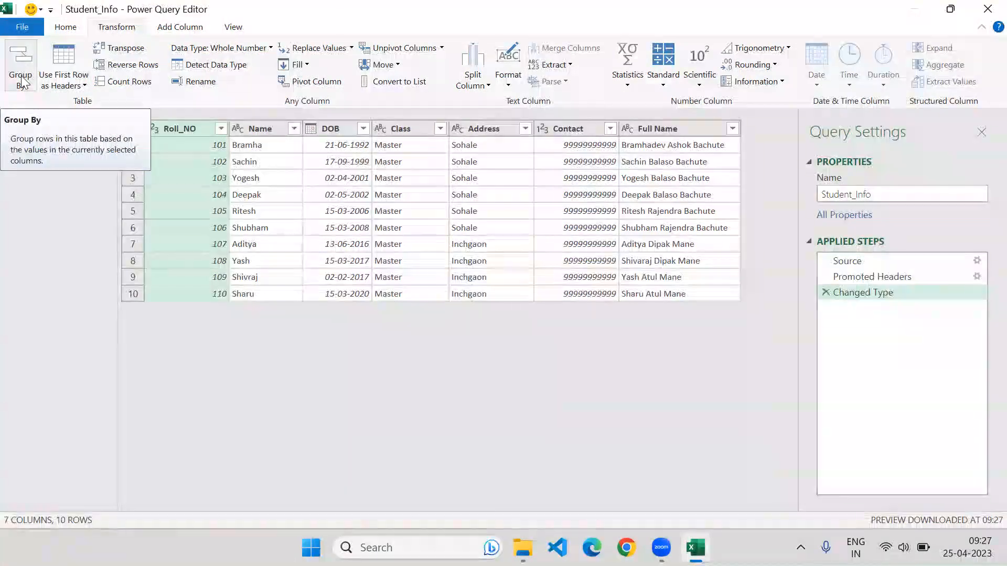
click(65, 28)
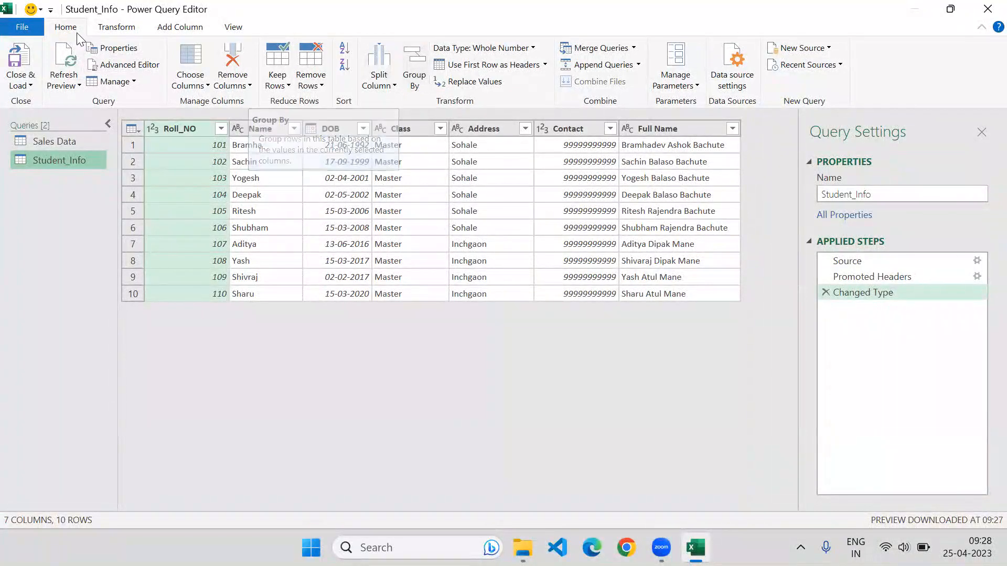
Transpose the Student_Info table as a trial and remove the Transposed Table step again.
click(115, 28)
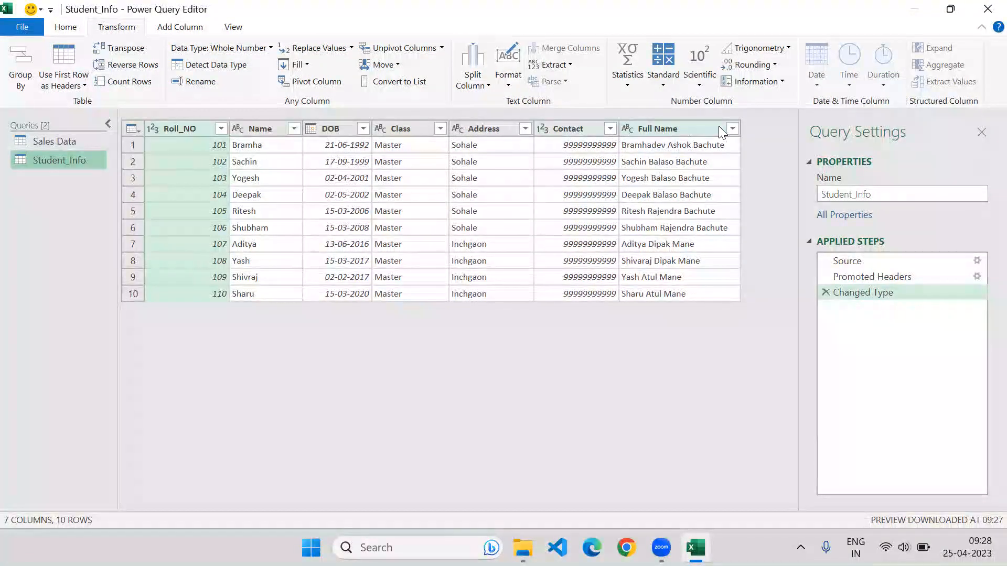
click(125, 49)
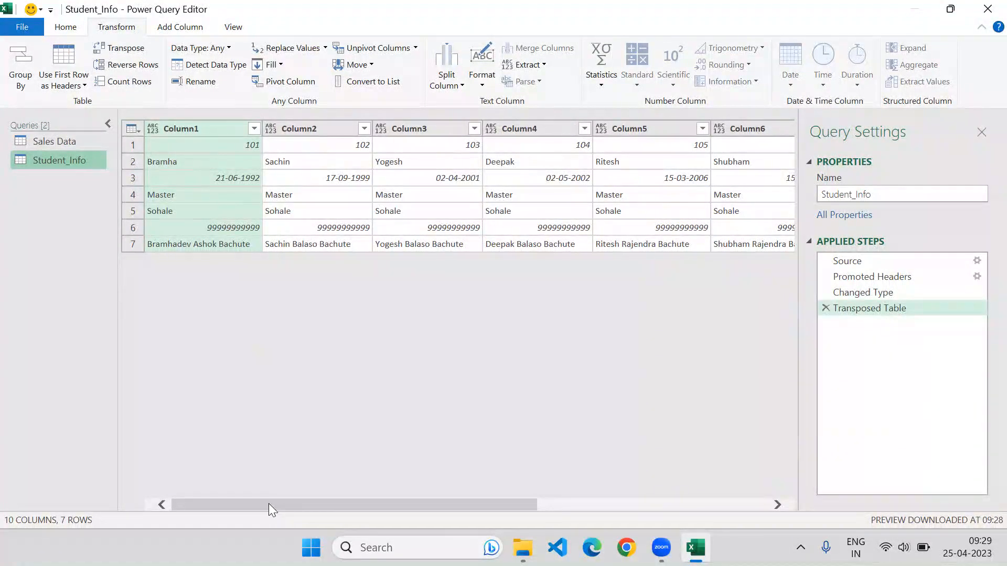
drag(268, 504, 163, 412)
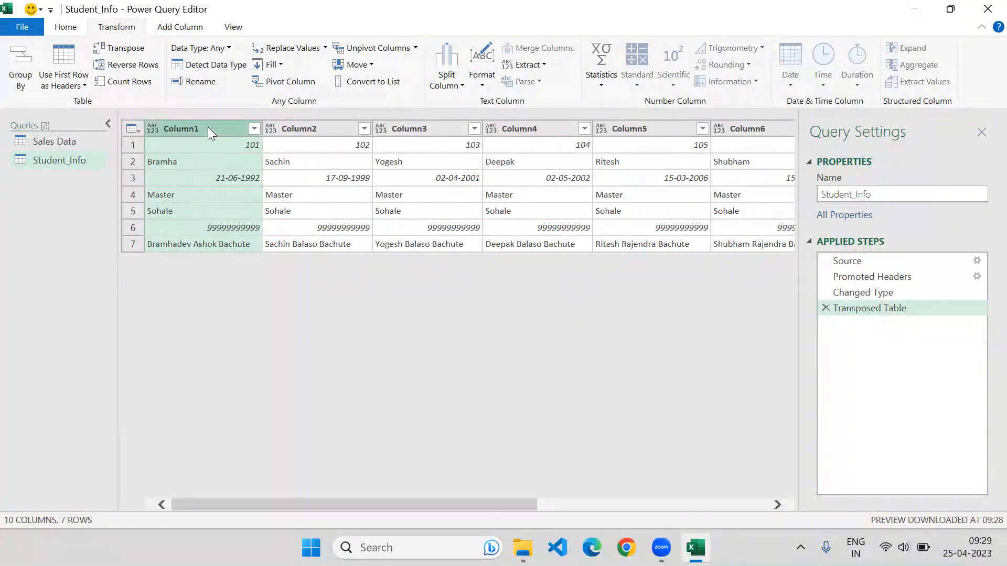
click(328, 126)
click(431, 127)
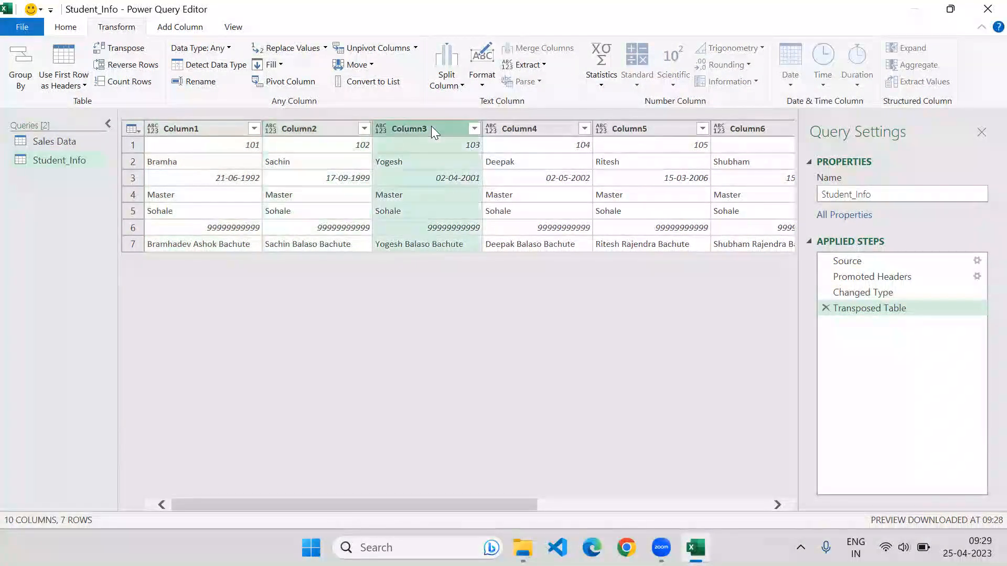
click(525, 127)
click(666, 129)
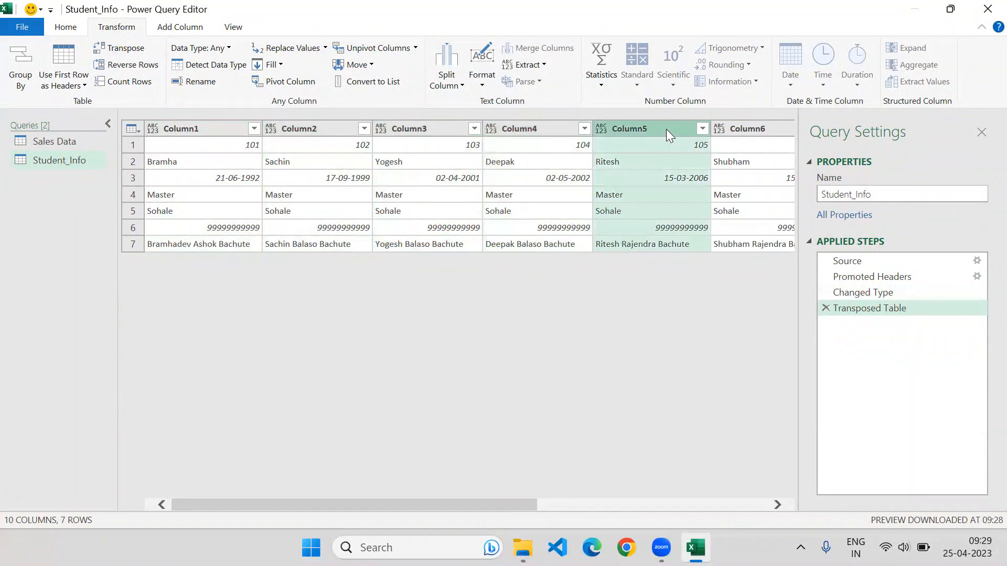
click(739, 126)
drag(499, 507, 336, 498)
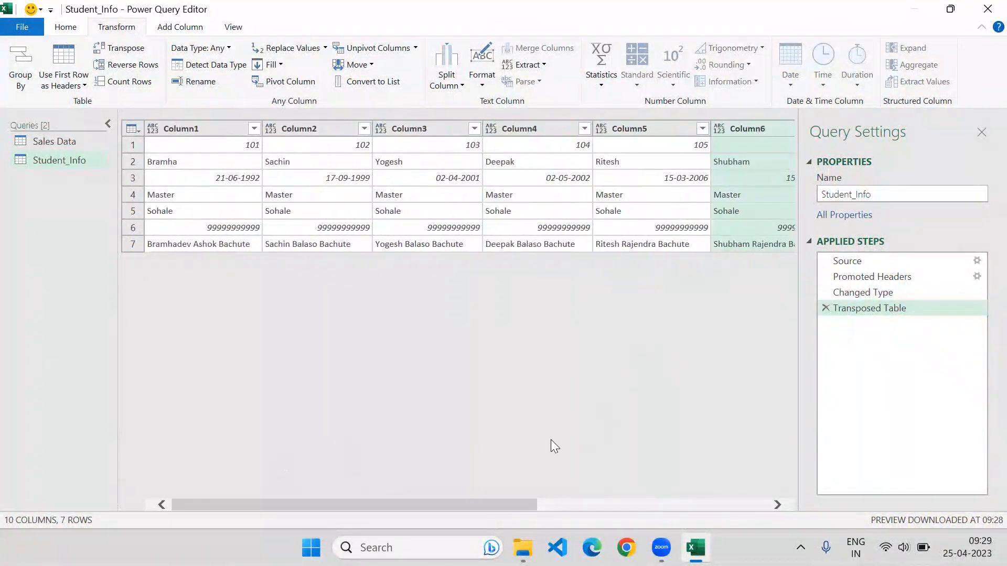
click(825, 308)
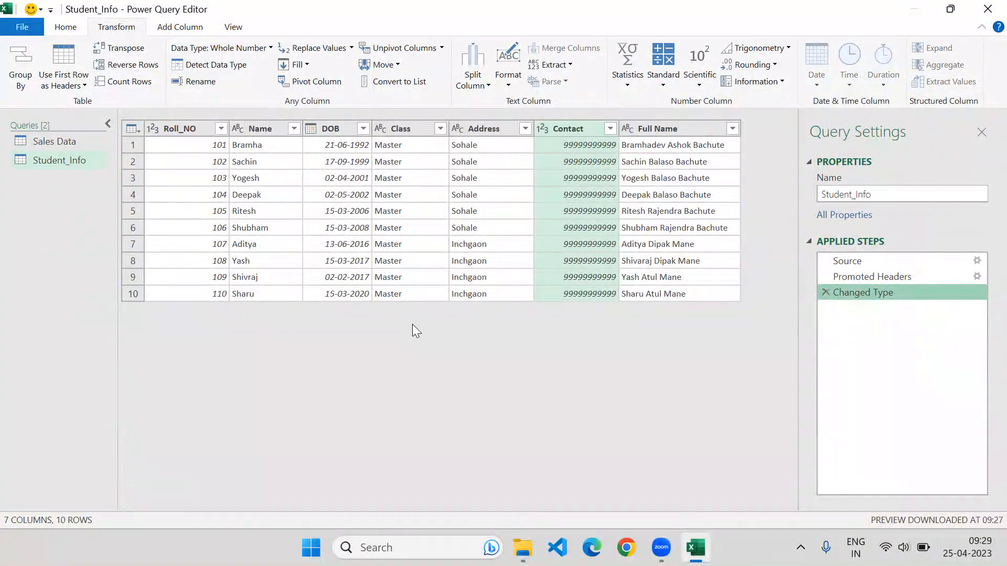
Transpose the Student_Info table and promote its first row to column headers.
click(163, 134)
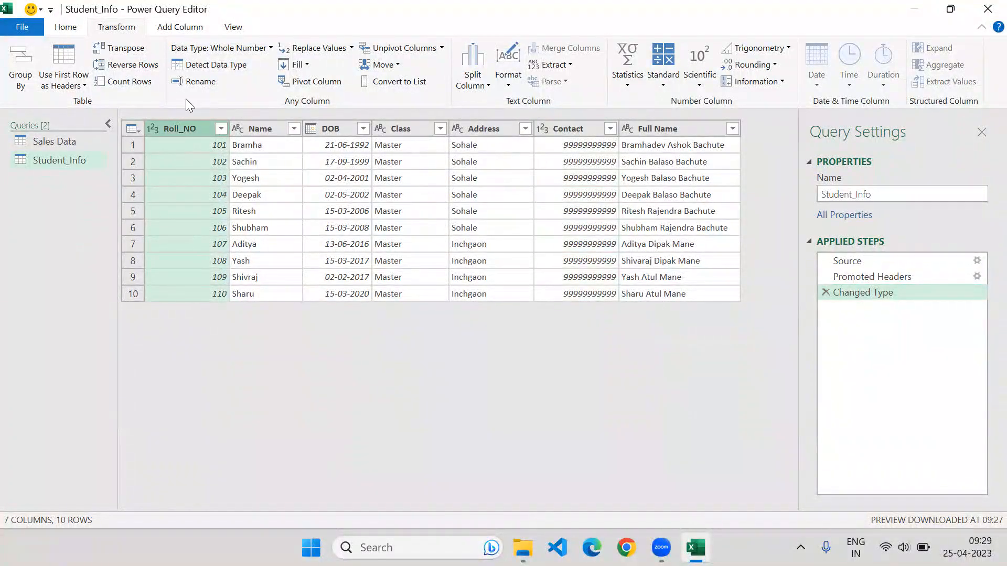
click(131, 48)
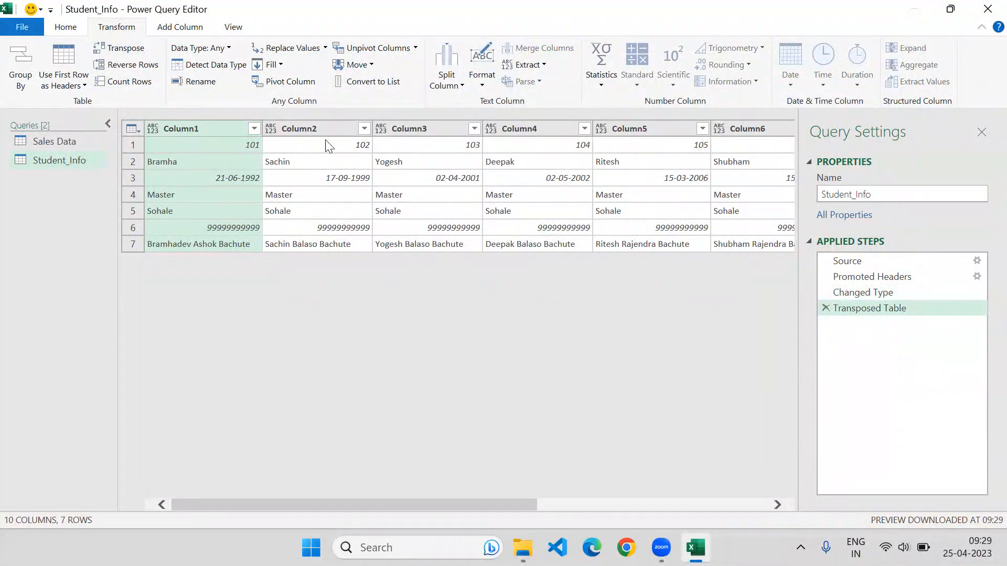
click(72, 86)
click(63, 99)
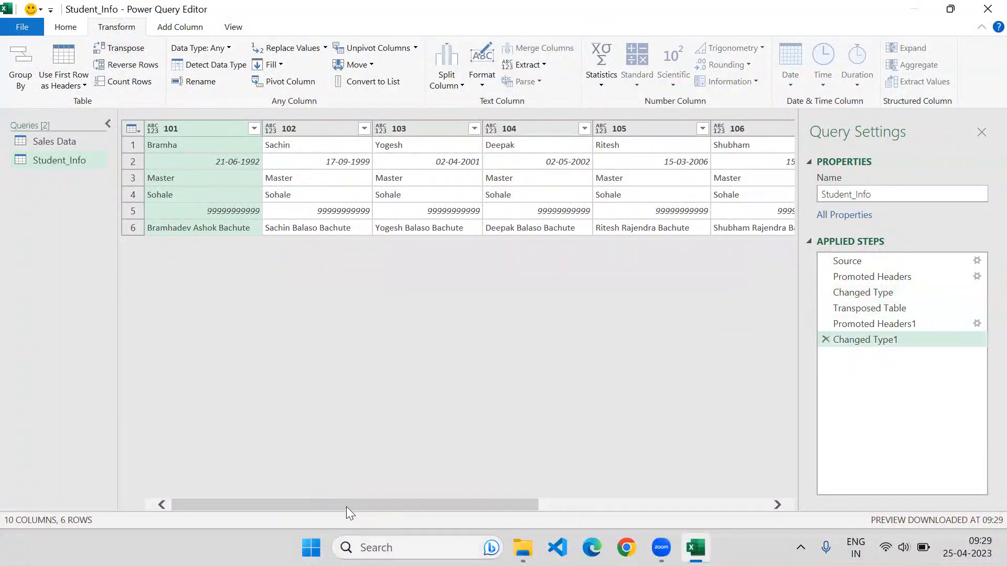
drag(346, 506, 271, 497)
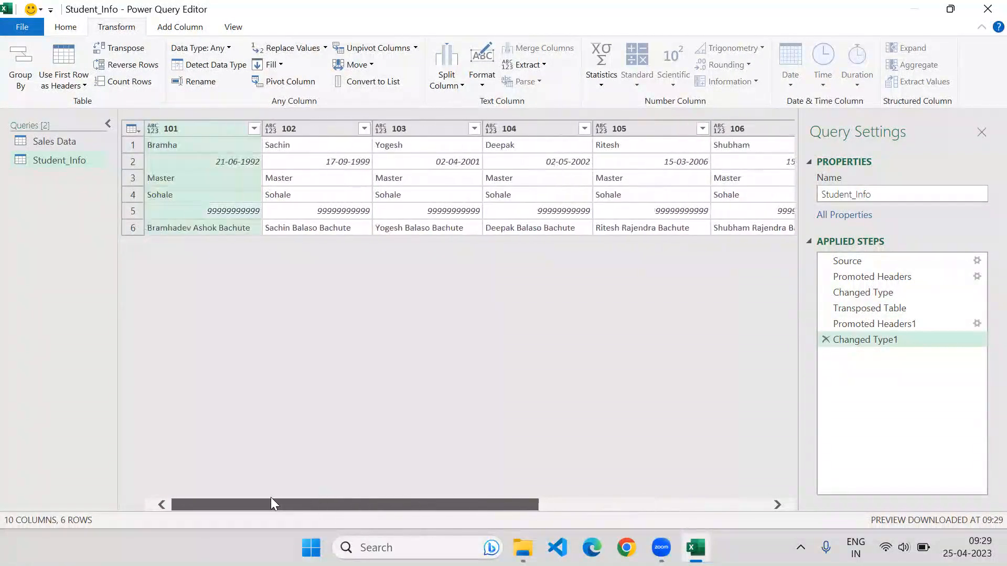
Delete the Changed Type1, Promoted Headers1 and Transposed Table steps from the Student_Info query.
click(825, 340)
click(826, 323)
click(826, 308)
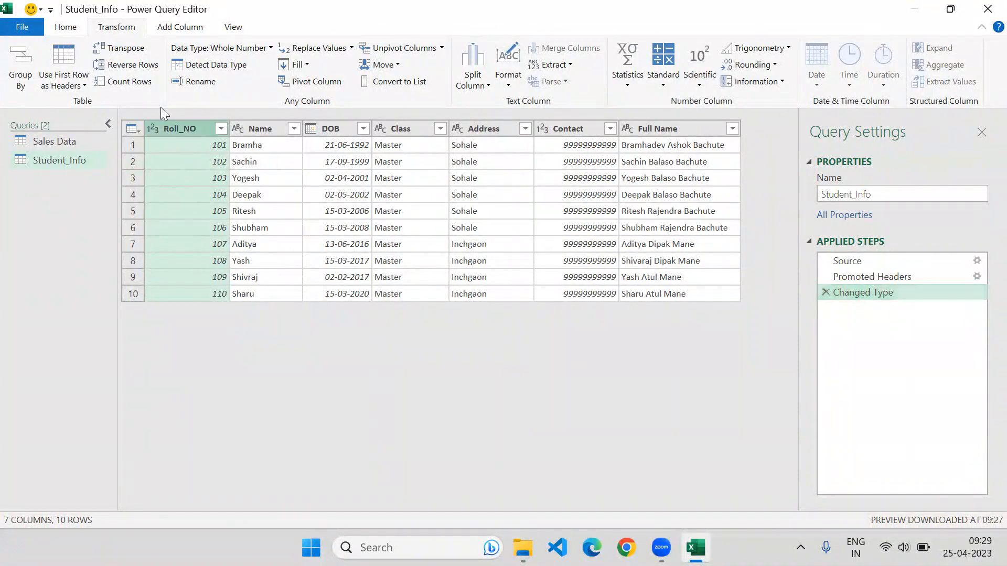
Reverse the row order of the Student_Info table, and reverse it a second time to restore the original order.
click(136, 67)
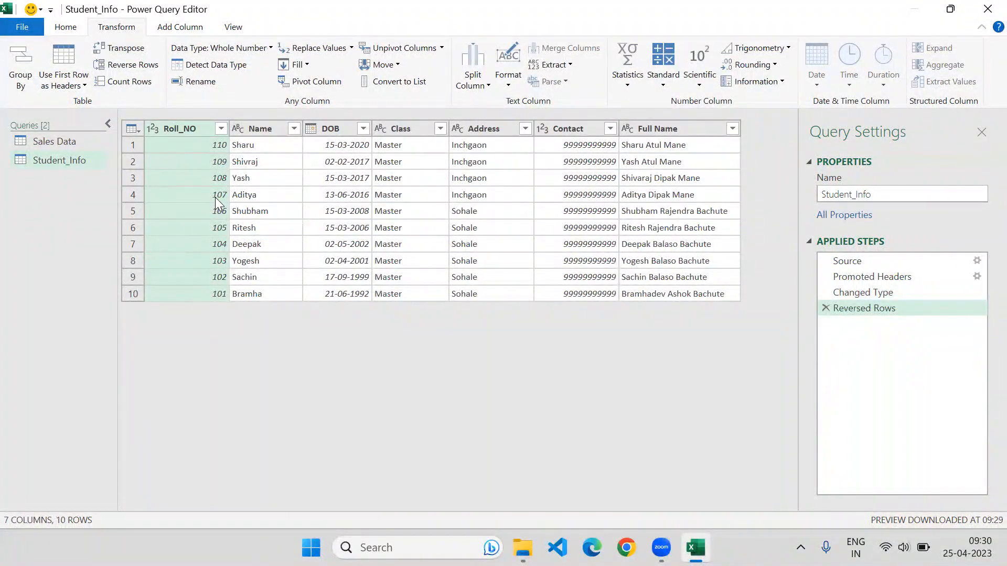
click(253, 127)
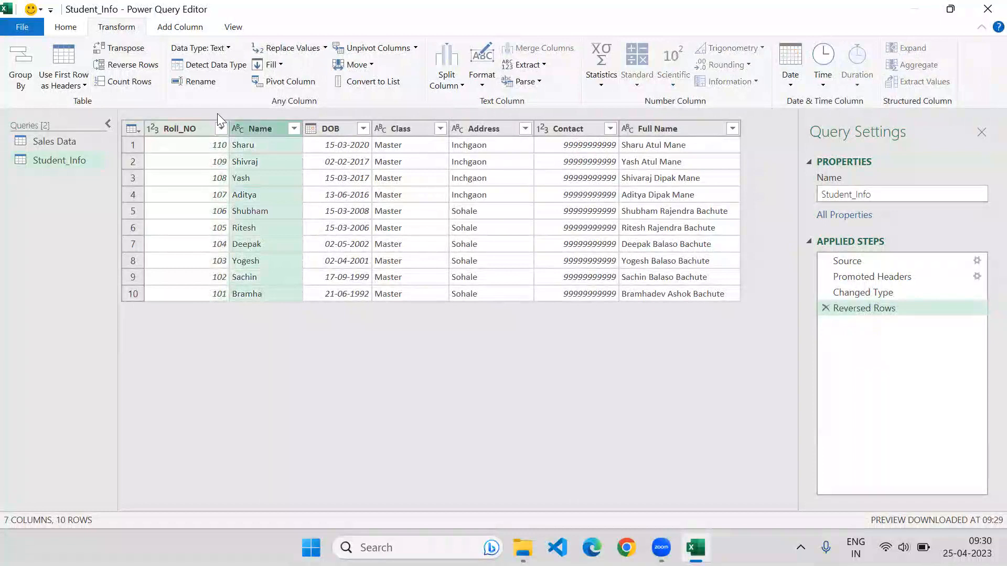
click(139, 65)
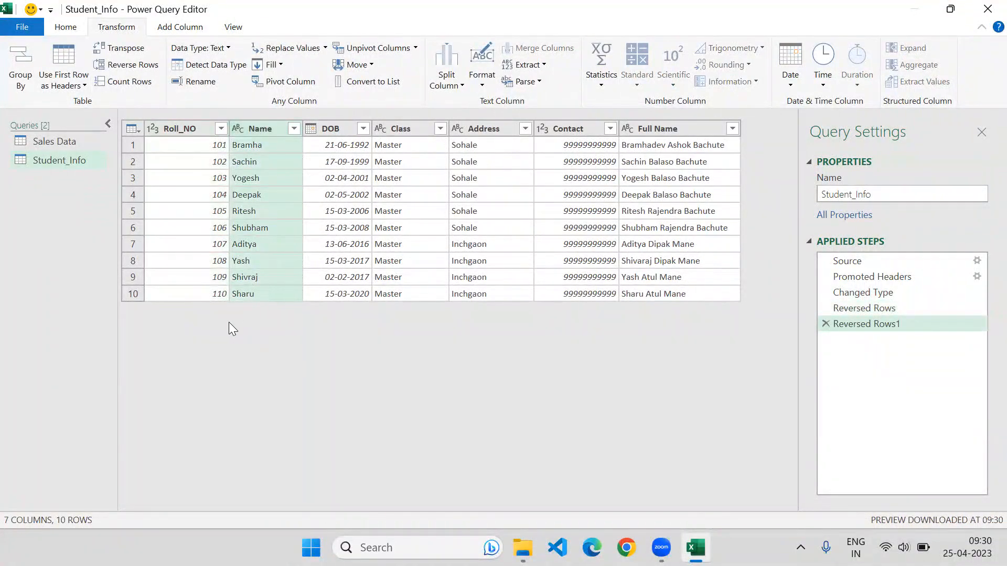
Count the rows of the Student_Info table.
click(200, 128)
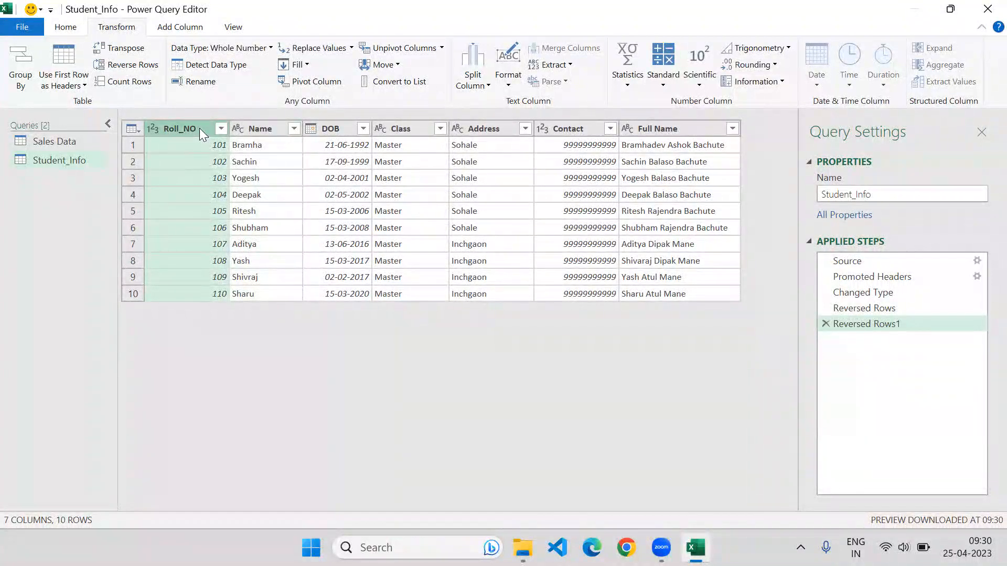
click(140, 88)
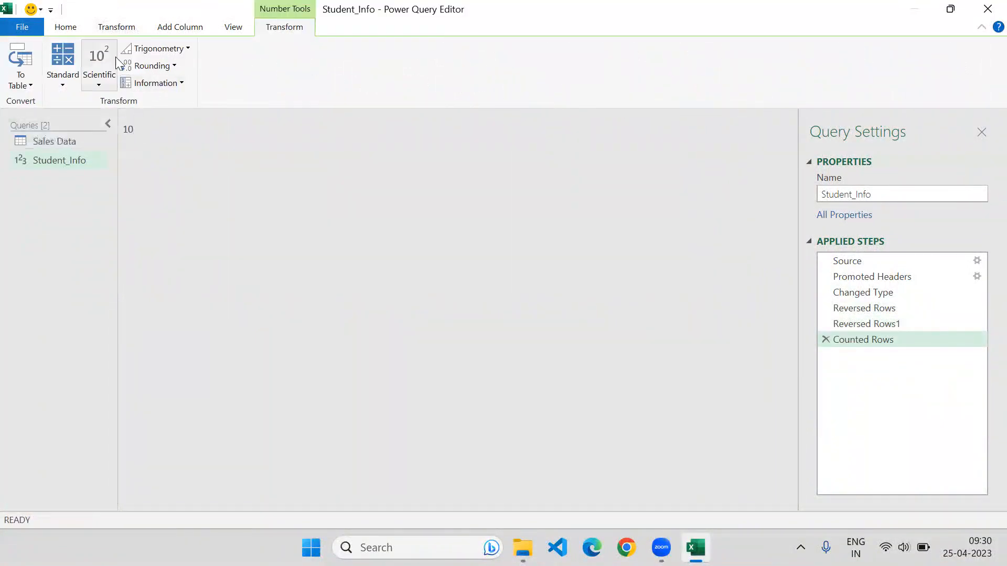
Delete the Counted Rows step from the Student_Info query.
click(116, 27)
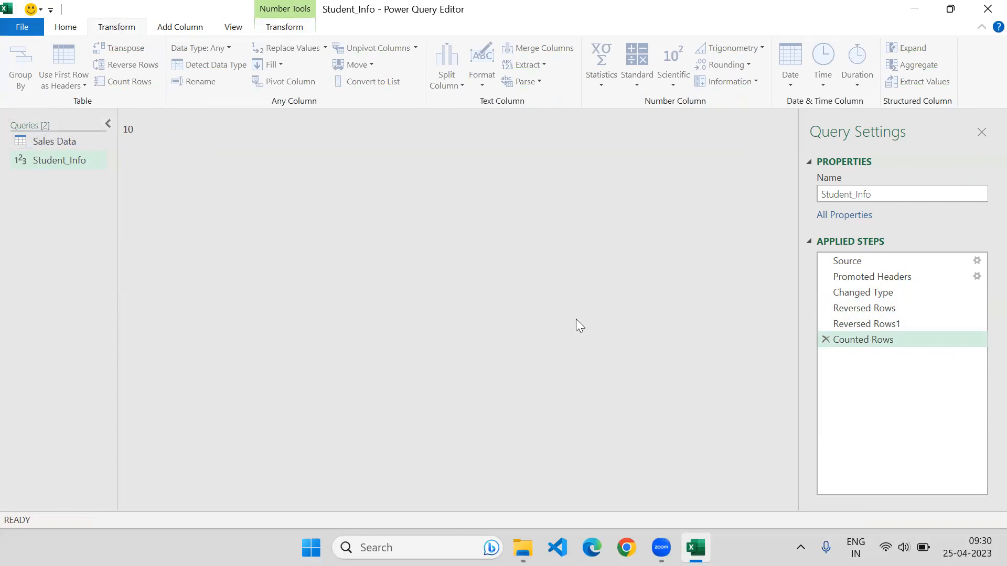
click(826, 340)
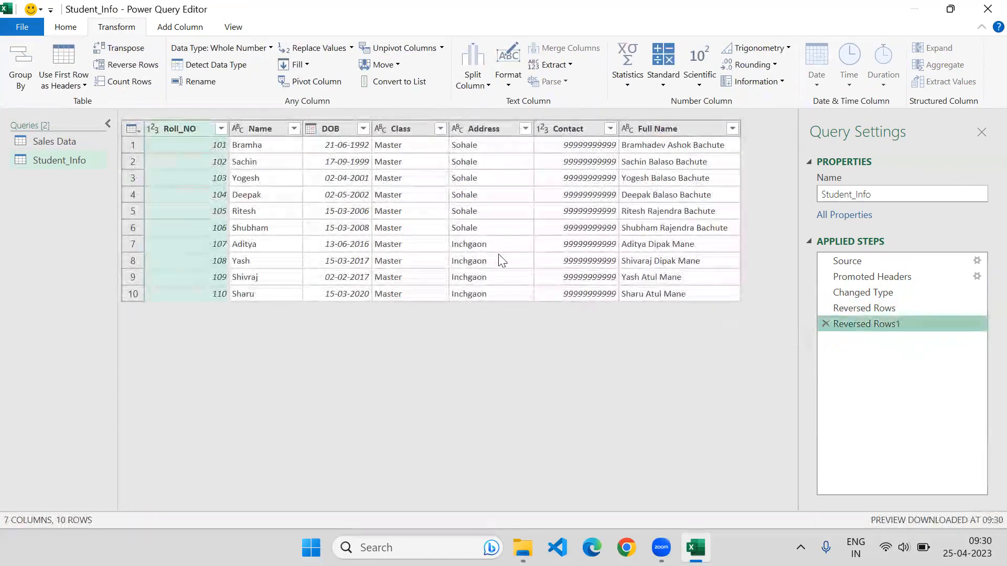
Review the available data types and change the Roll_NO column's data type to Text.
click(241, 49)
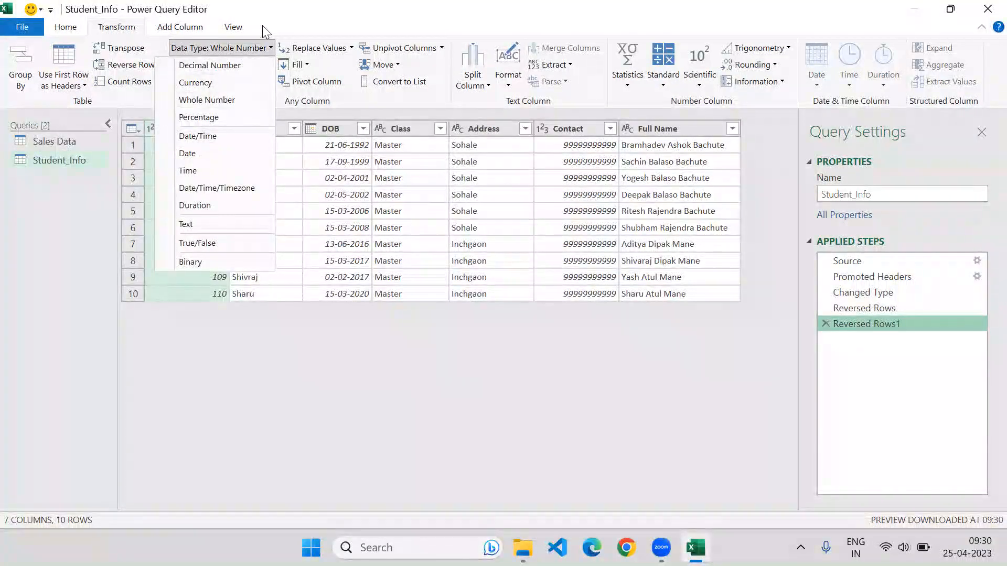
click(222, 48)
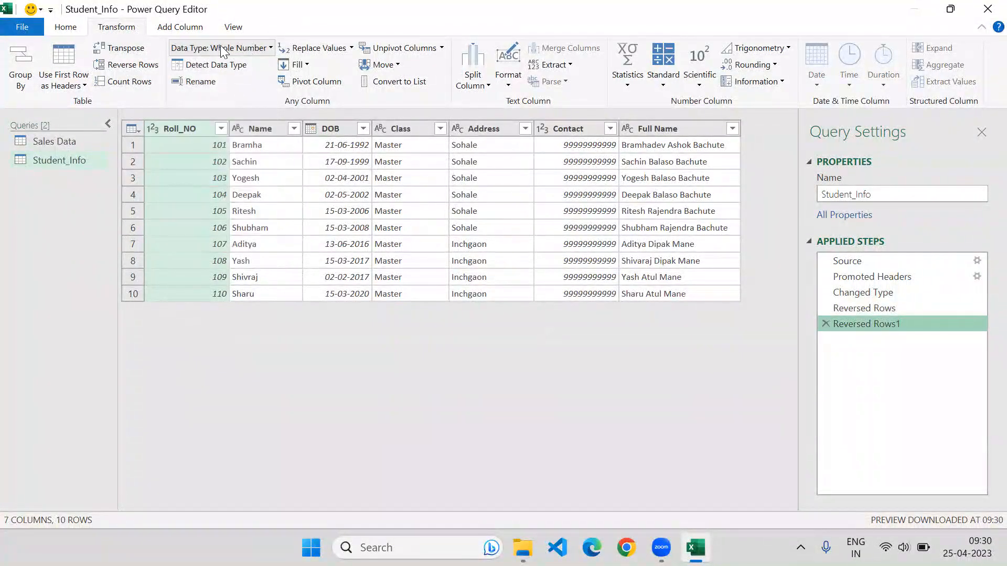
click(193, 46)
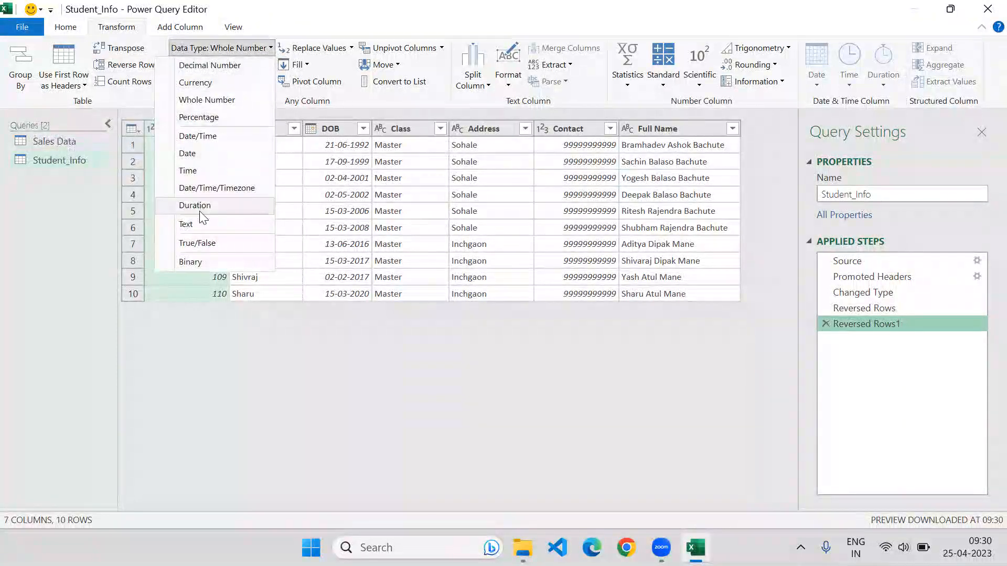
click(198, 224)
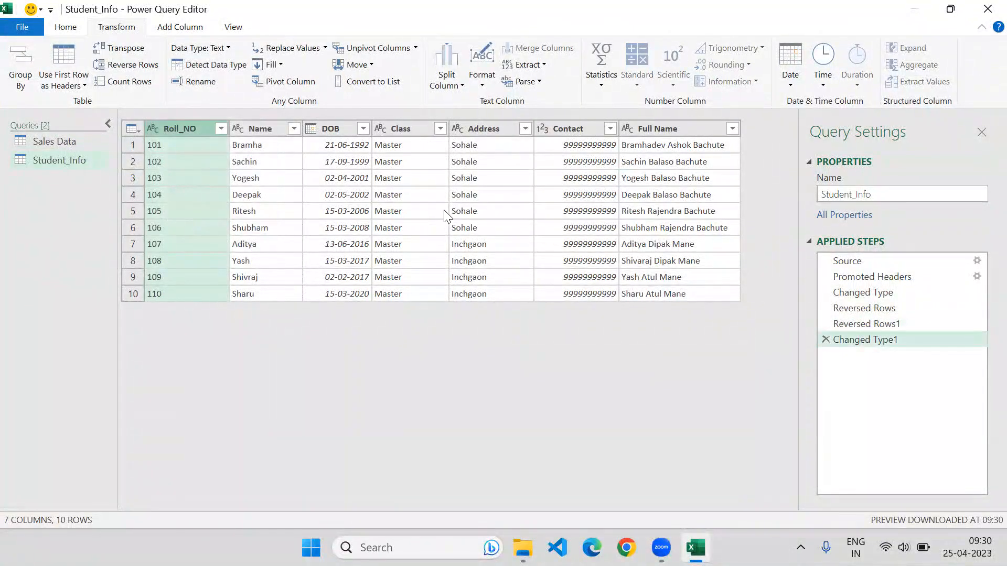
Delete the Changed Type1 step from the Student_Info query to undo the Roll_NO data type change.
click(307, 48)
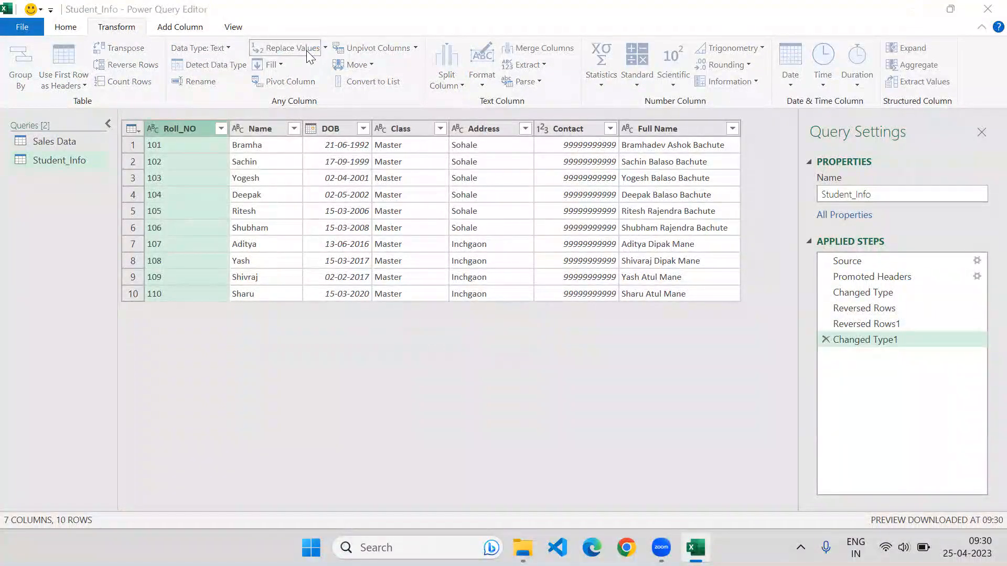
click(724, 348)
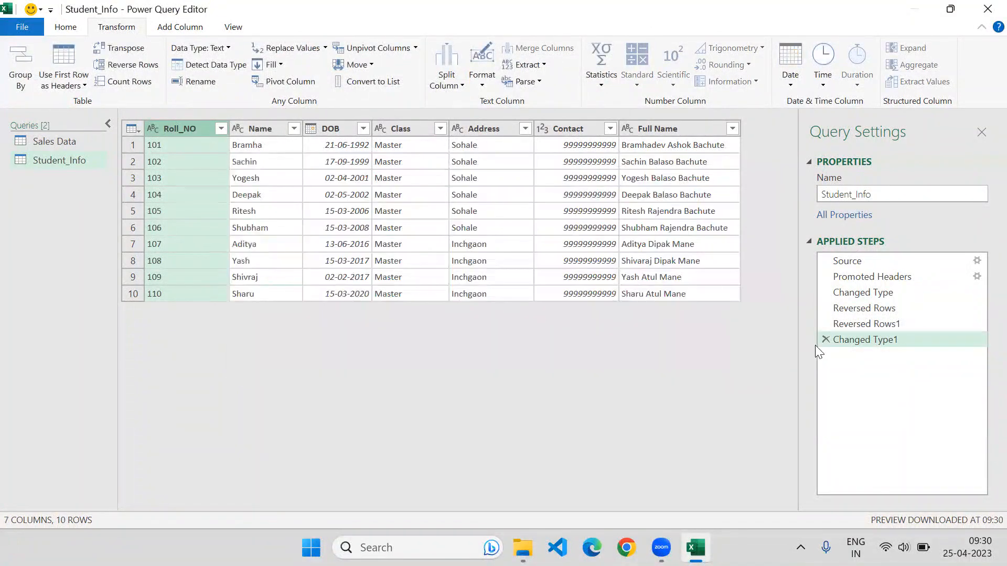
click(825, 339)
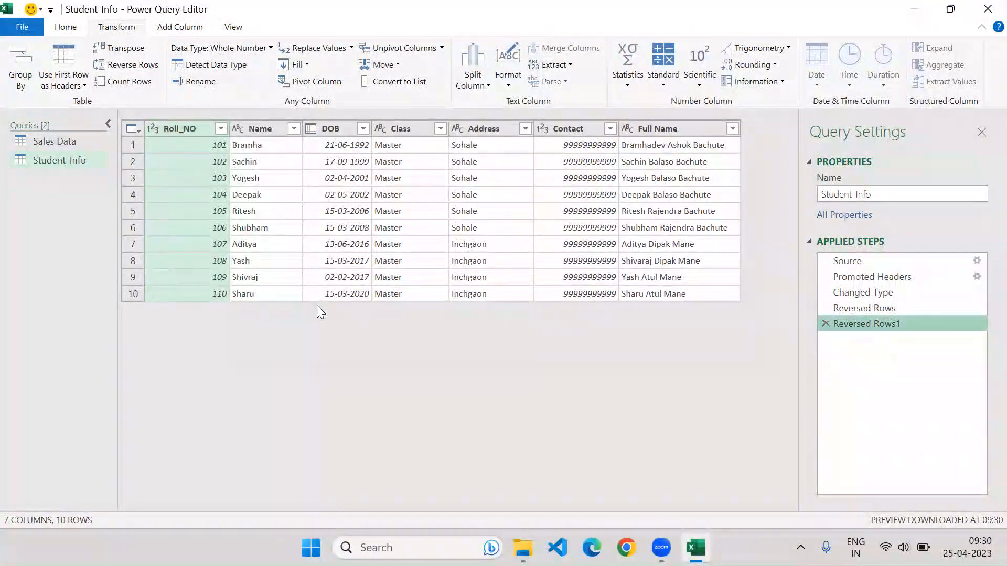
Open the Name column's header for renaming and enter Name as its title.
click(260, 133)
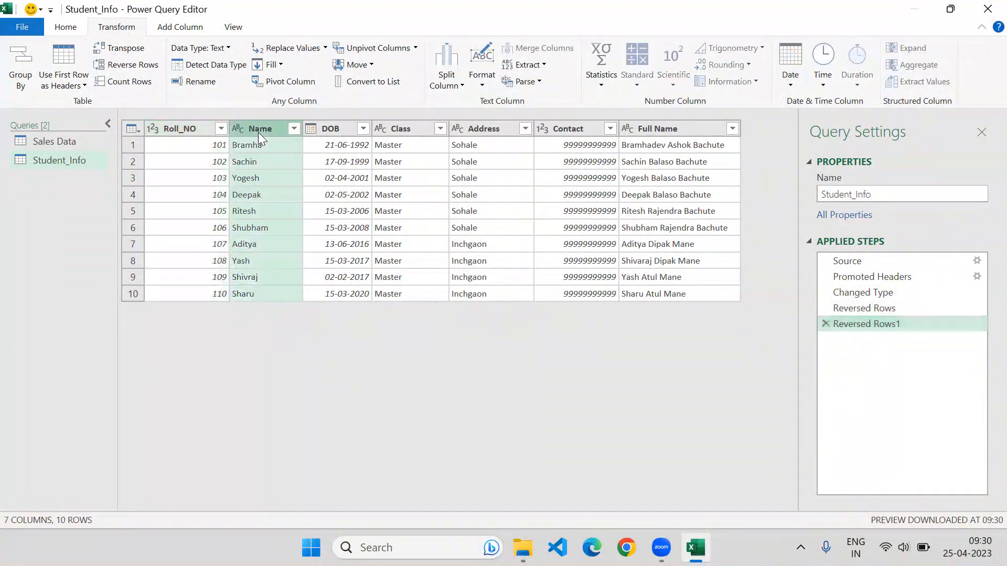
click(160, 128)
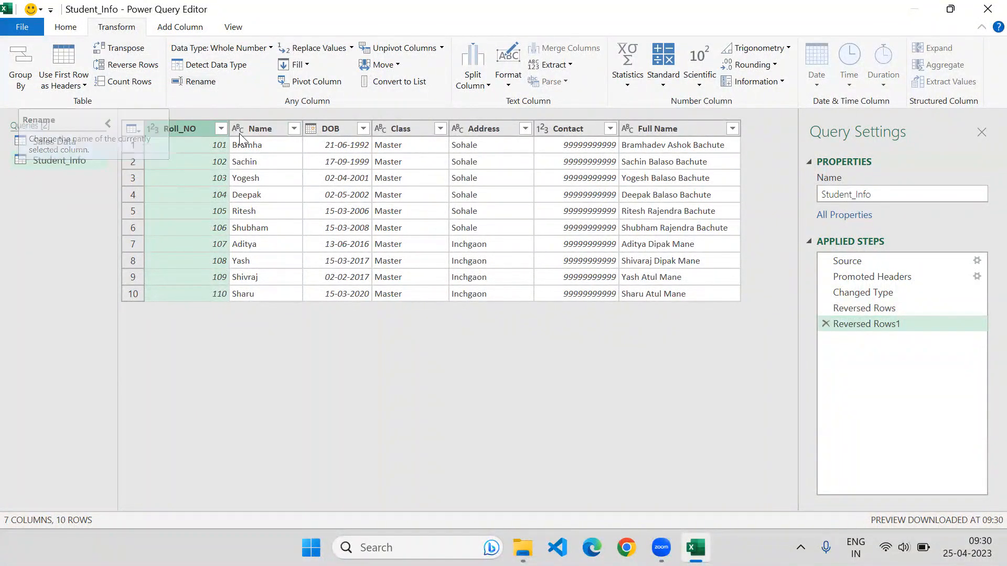
click(265, 128)
click(200, 82)
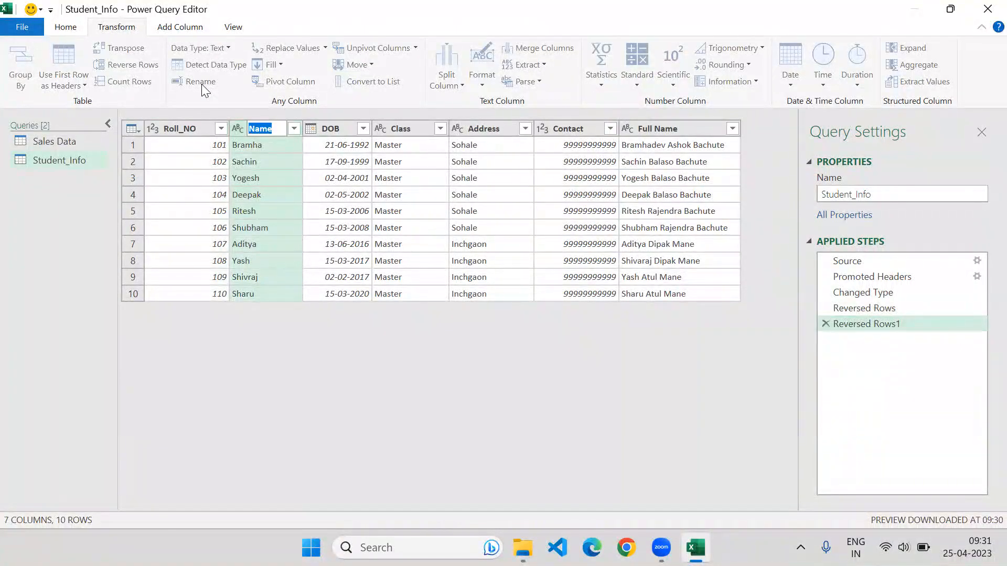
text(Name)
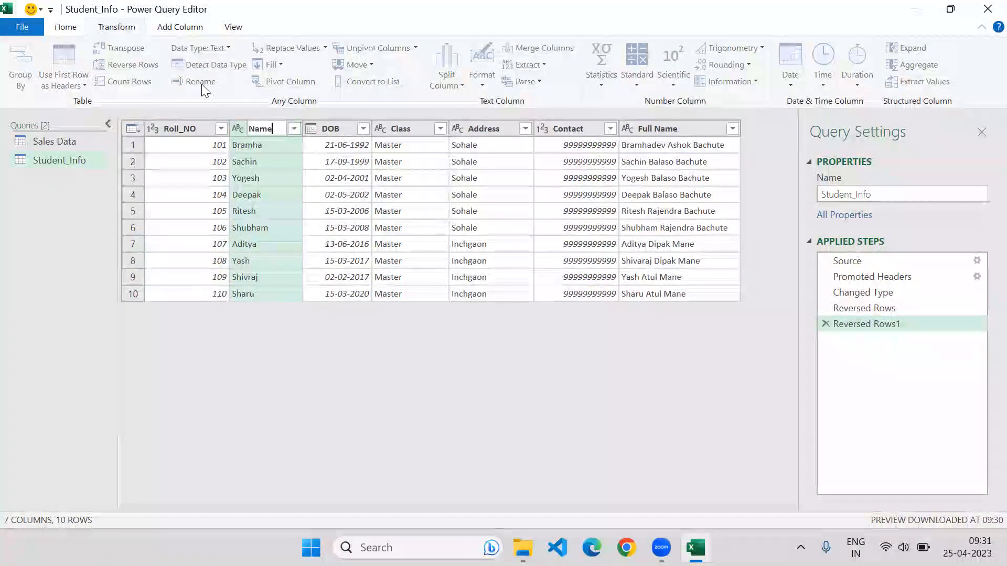
key(Return)
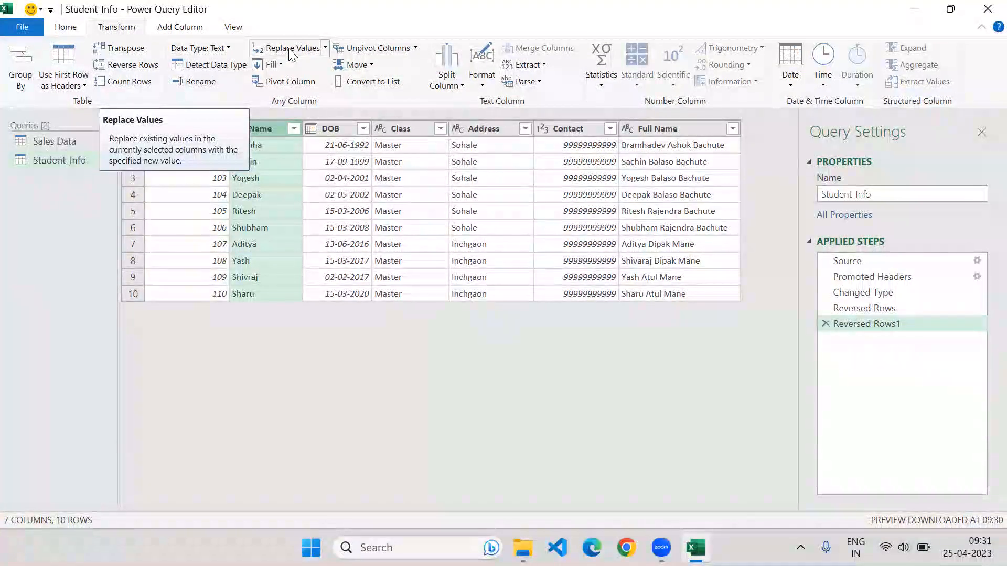
Start a value replacement on the DOB column with 21 to find and 20 as replacement, and check the expected value type.
click(322, 130)
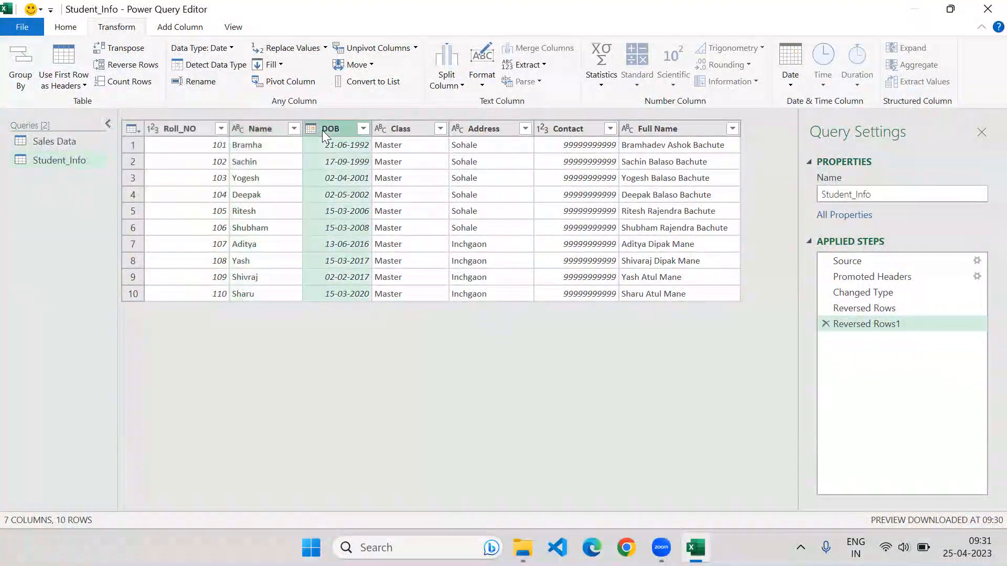
click(300, 49)
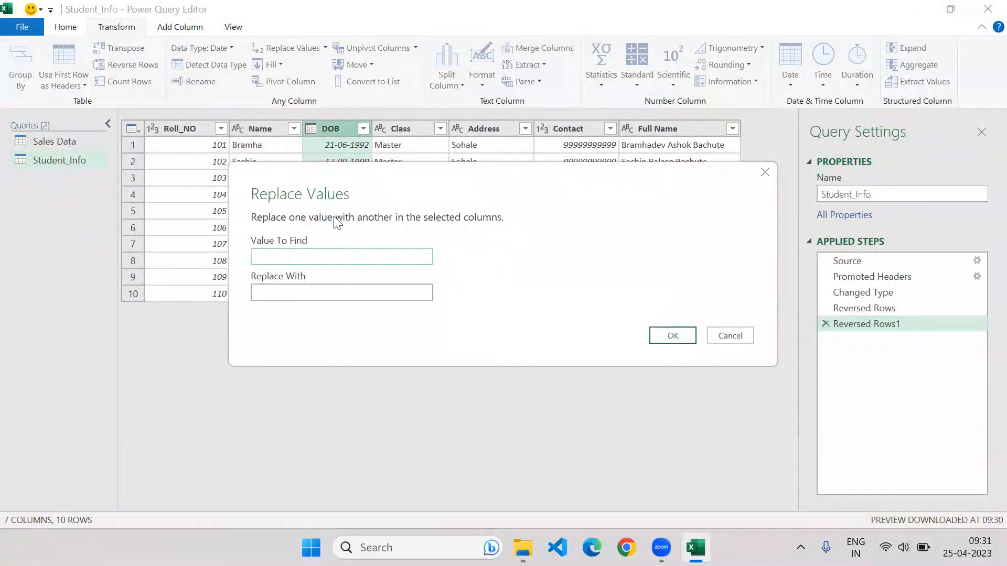
text(21)
click(296, 294)
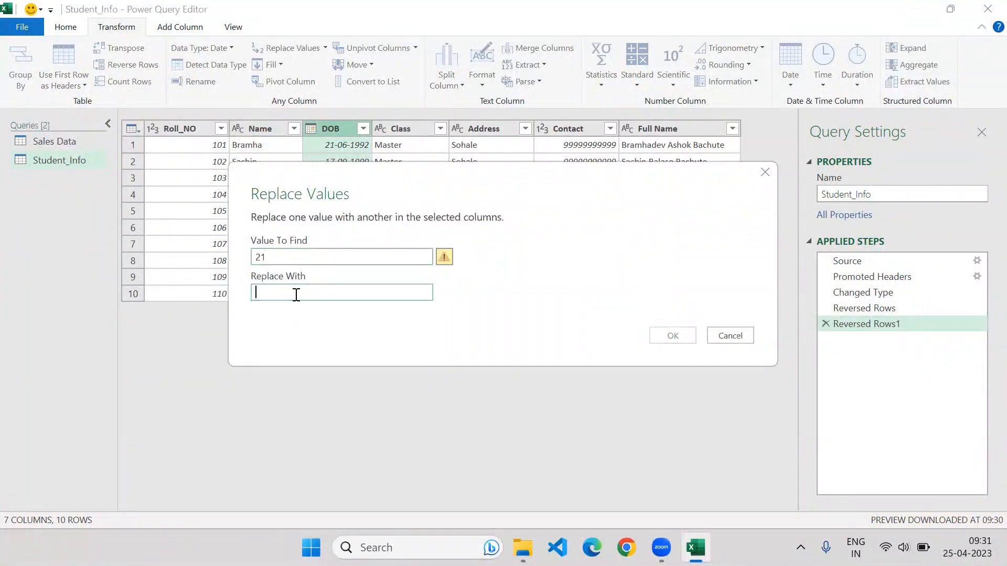
text(20)
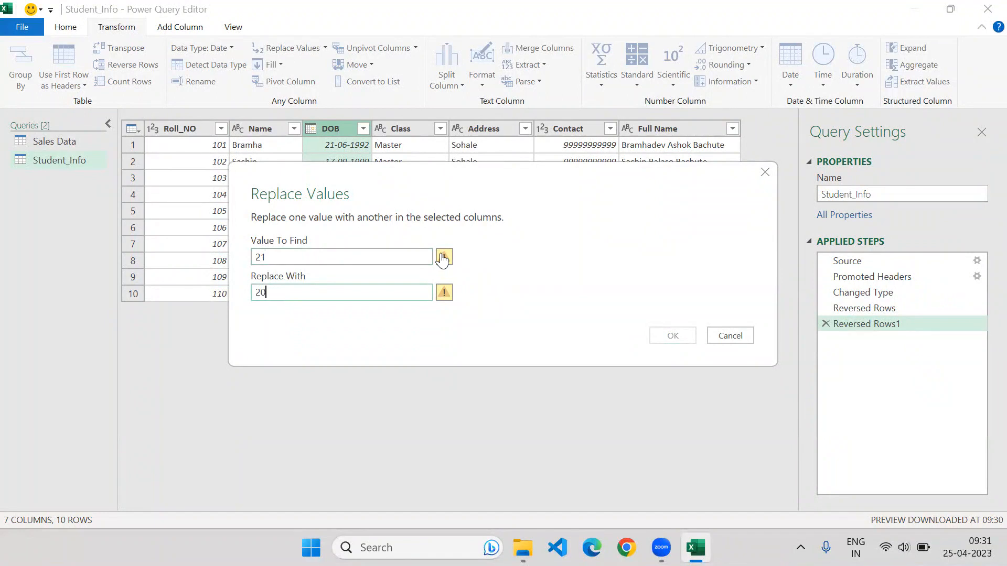
click(443, 258)
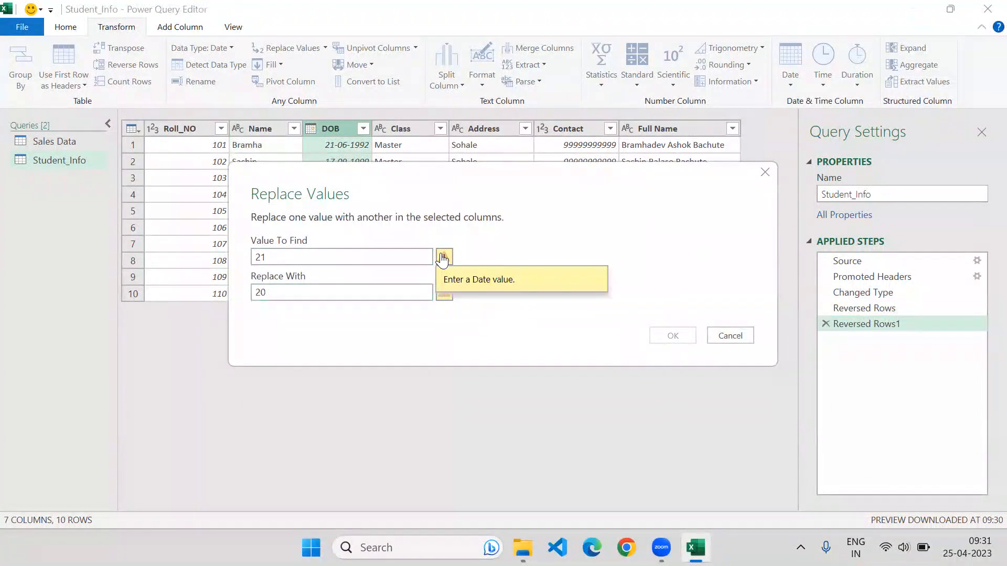
Complete the value to find as row 1's full date of birth and the replacement as the date one day earlier, and apply the replacement.
click(324, 253)
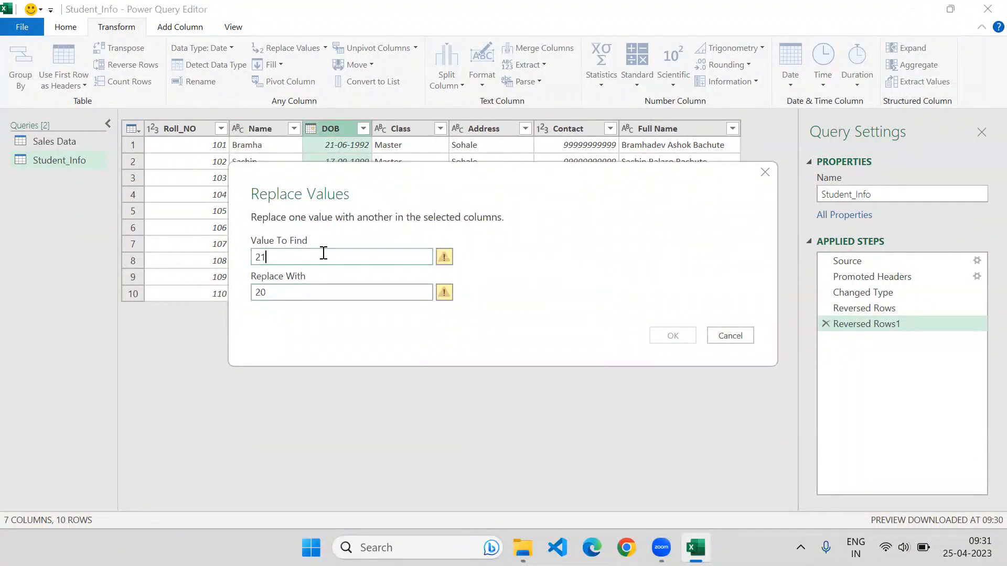
text(-06-1)
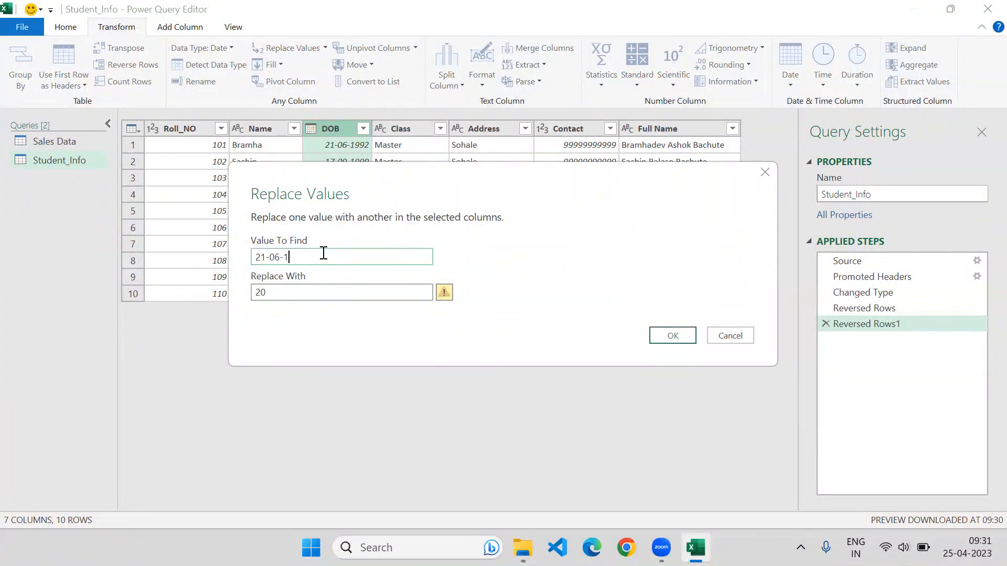
text(992)
click(312, 290)
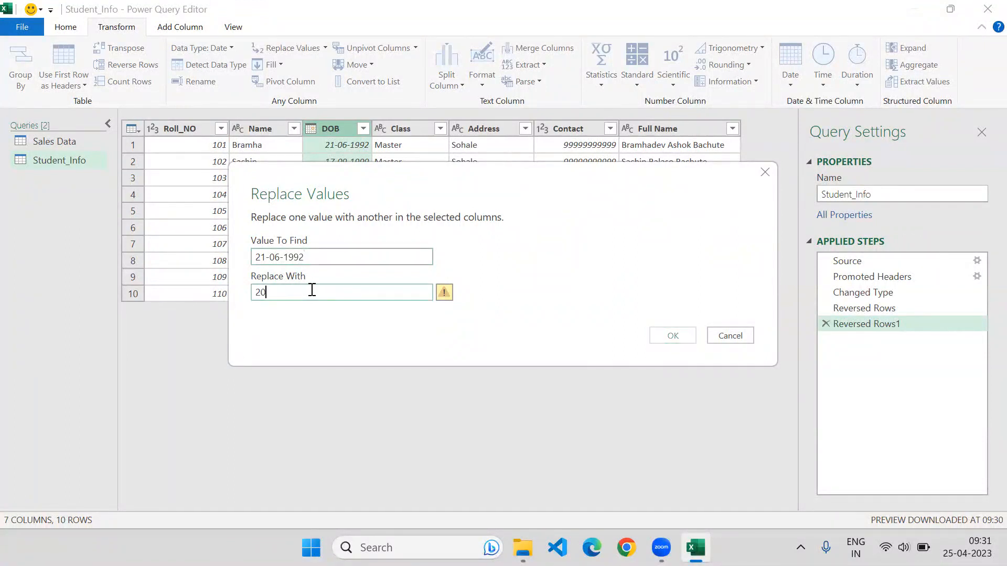
text(20-06)
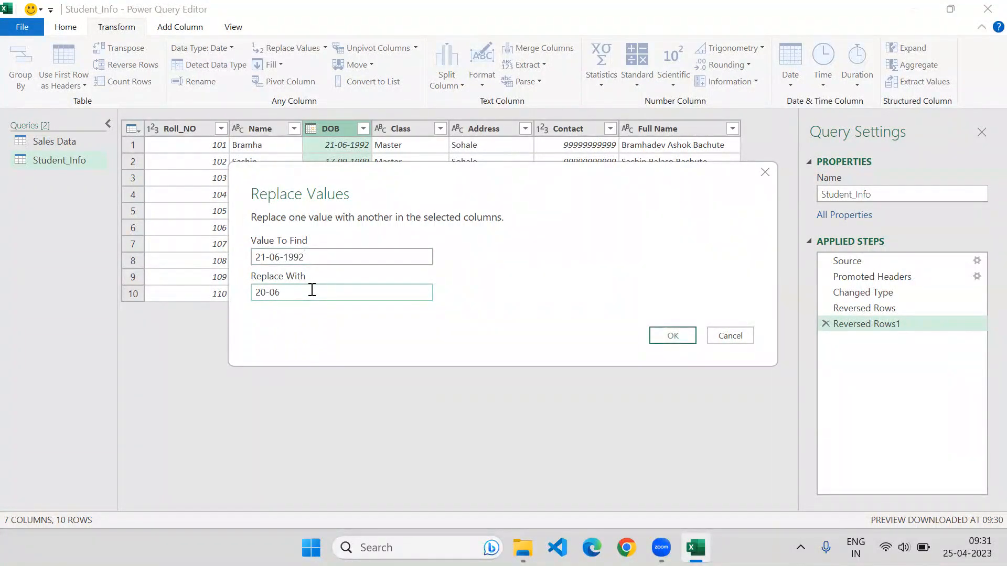
text(0)
key(BackSpace)
text(-)
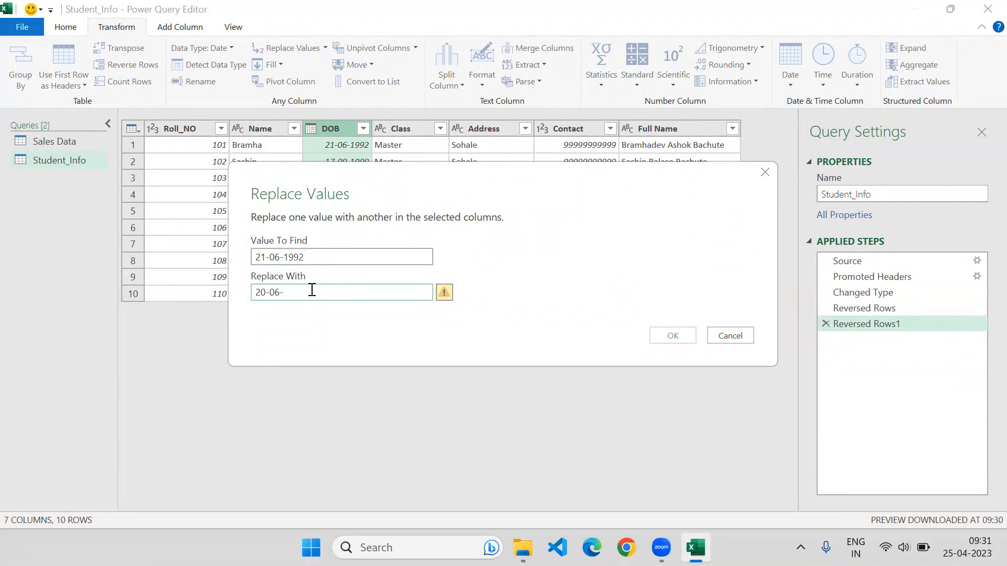
text(1992)
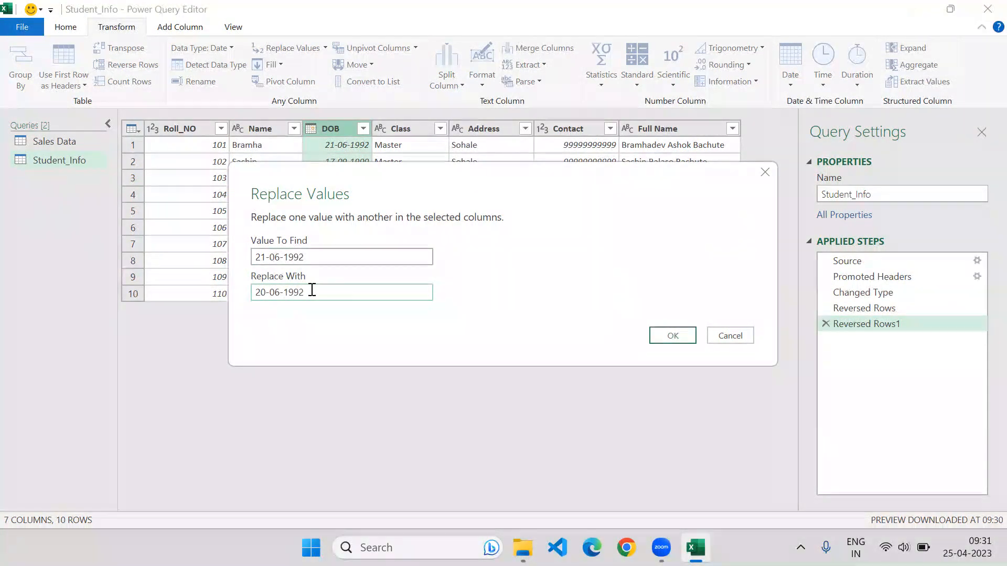
drag(382, 181, 361, 214)
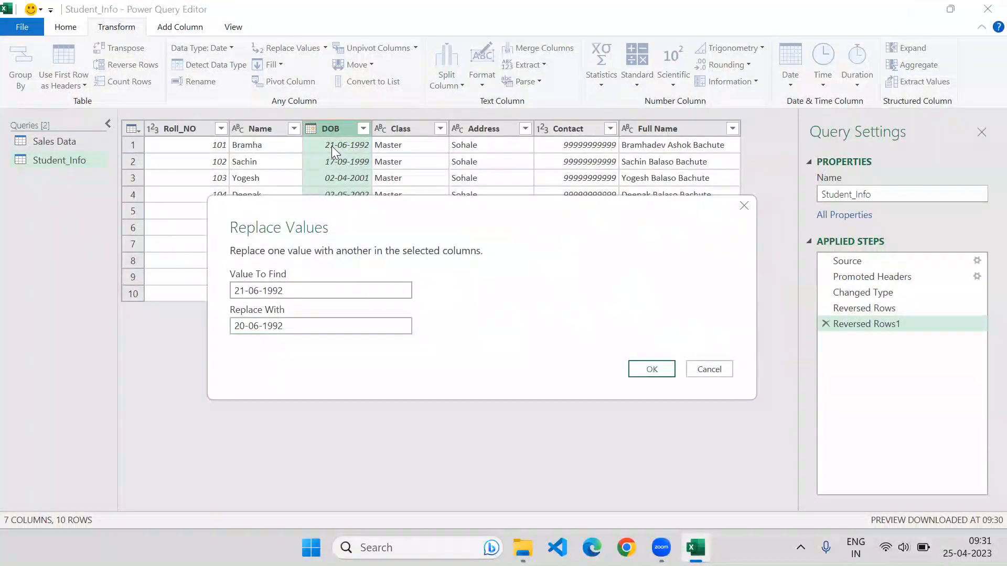
click(657, 368)
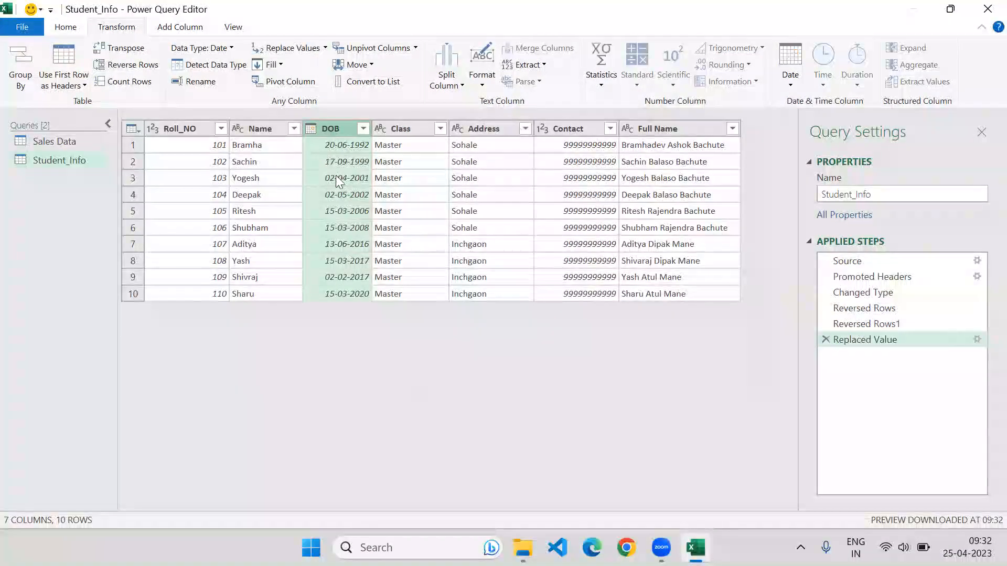
Examine the Fill options available for the DOB column.
click(280, 64)
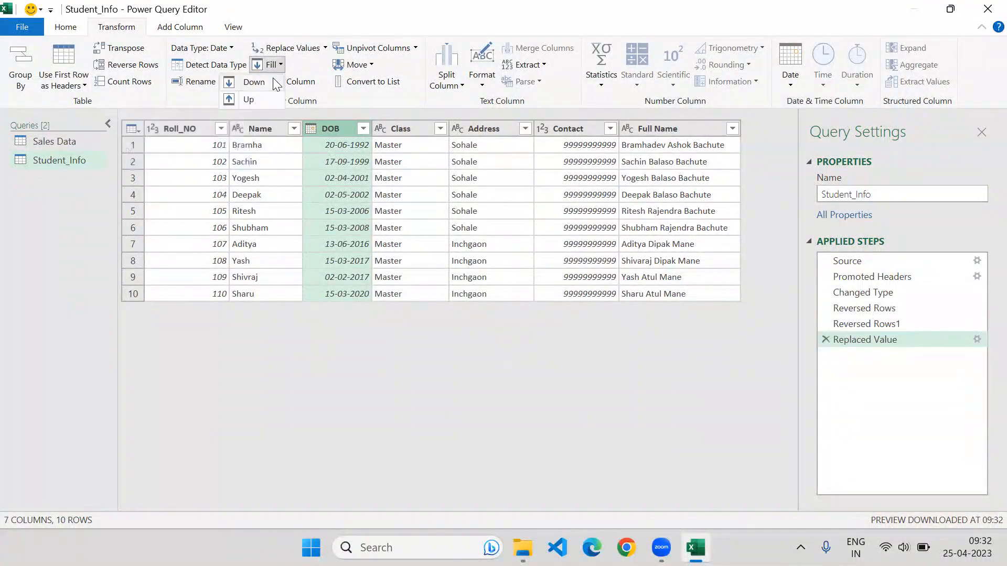
click(259, 297)
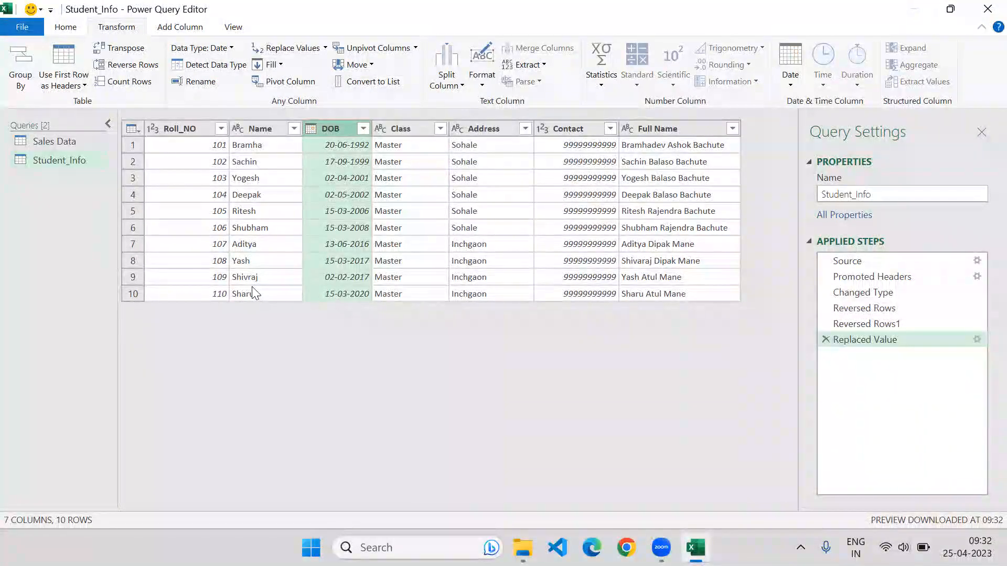
click(277, 65)
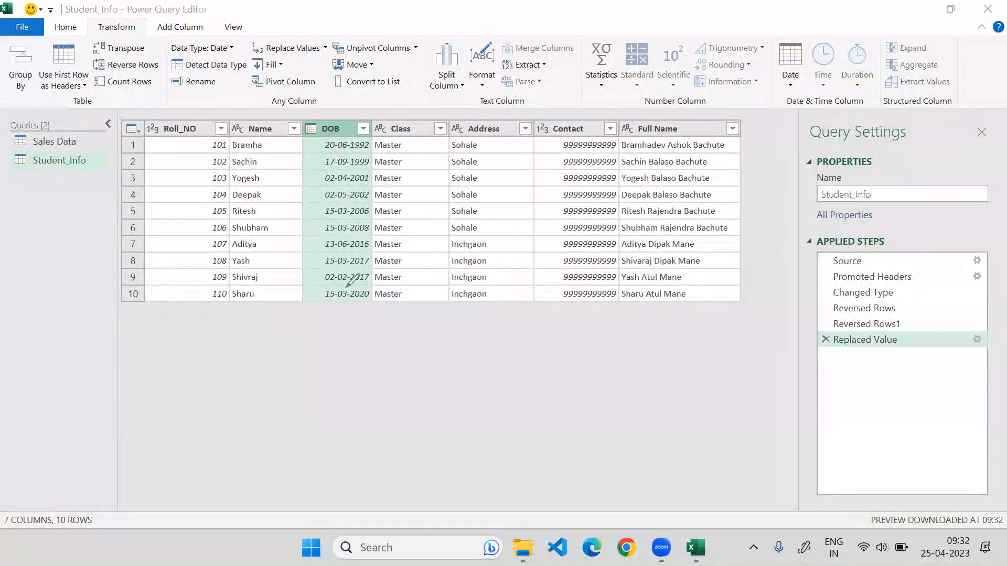
Mark the row 10 DOB value with the annotation pen and handwrite "Null" and "fill down" below the table.
mouse_move(335, 287)
mouse_down()
mouse_move(347, 288)
mouse_move(328, 293)
mouse_up()
mouse_move(318, 339)
mouse_down()
mouse_move(318, 329)
mouse_move(363, 318)
mouse_up()
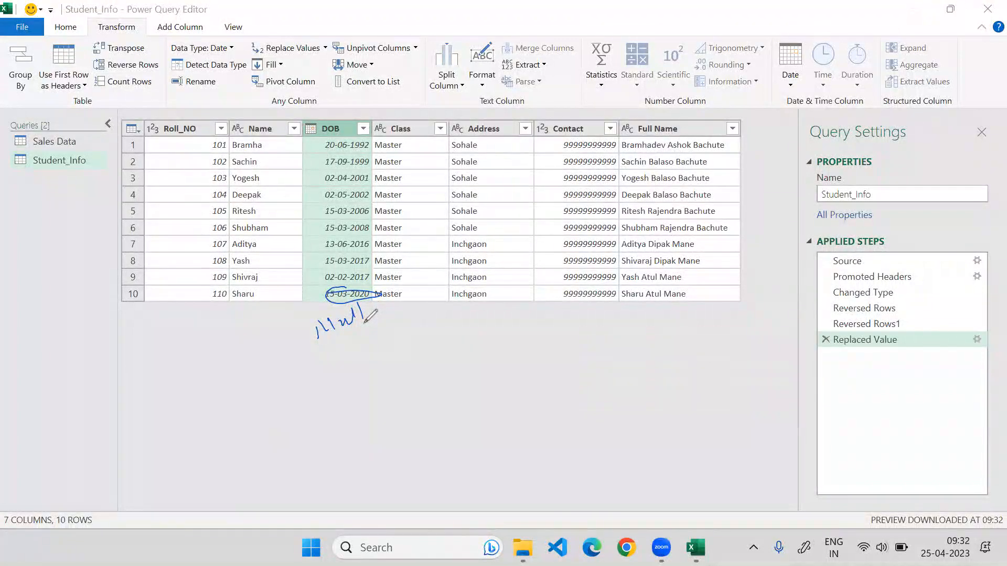
mouse_move(405, 349)
mouse_down()
mouse_move(395, 395)
mouse_move(403, 370)
mouse_up()
mouse_move(411, 367)
mouse_down()
mouse_move(411, 376)
mouse_move(434, 376)
mouse_up()
mouse_move(471, 352)
mouse_down()
mouse_move(463, 366)
mouse_move(501, 337)
mouse_up()
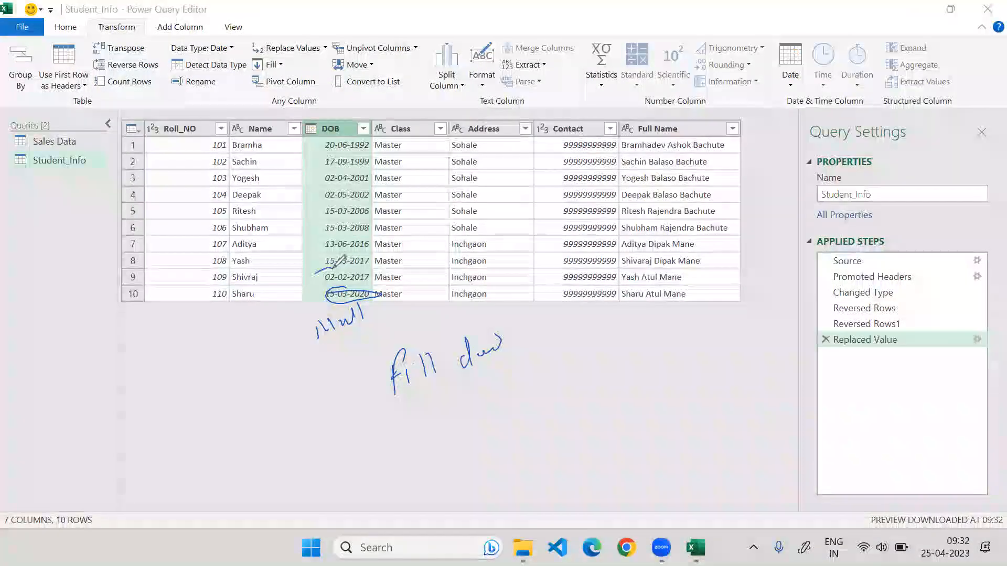
Circle the row 9 DOB value with an arrow to row 10, underline "fill down", handwrite "fill up" and circle the row 4 DOB value.
mouse_move(365, 270)
mouse_down()
mouse_move(309, 269)
mouse_move(309, 296)
mouse_up()
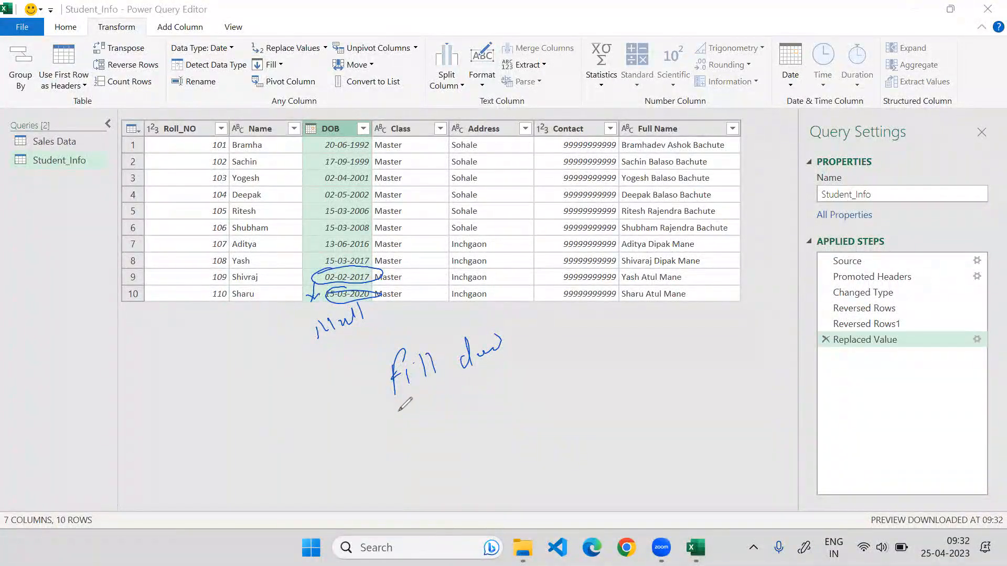
drag(480, 374, 539, 345)
mouse_move(440, 394)
mouse_down()
mouse_move(391, 412)
mouse_move(419, 451)
mouse_move(436, 427)
mouse_move(511, 399)
mouse_move(538, 405)
mouse_move(533, 417)
mouse_up()
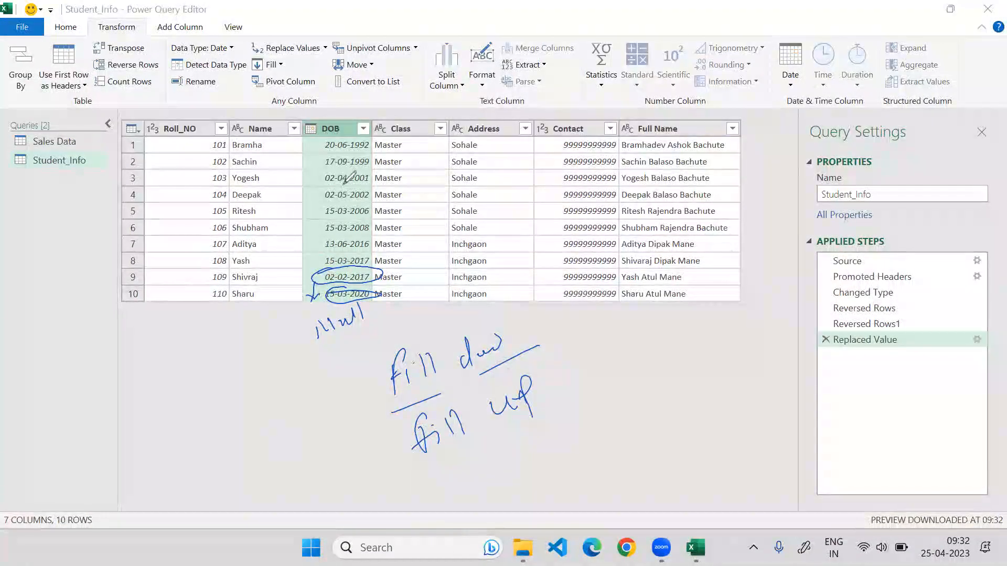
drag(318, 195, 362, 184)
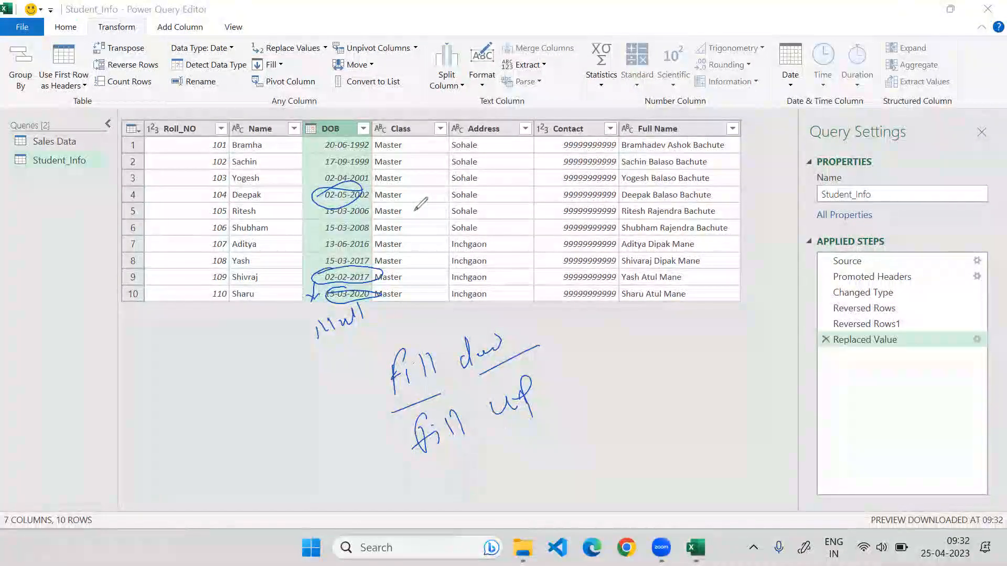
Draw an upward arrow beneath the circled row 4 DOB value and clear all pen annotations.
drag(366, 217, 372, 201)
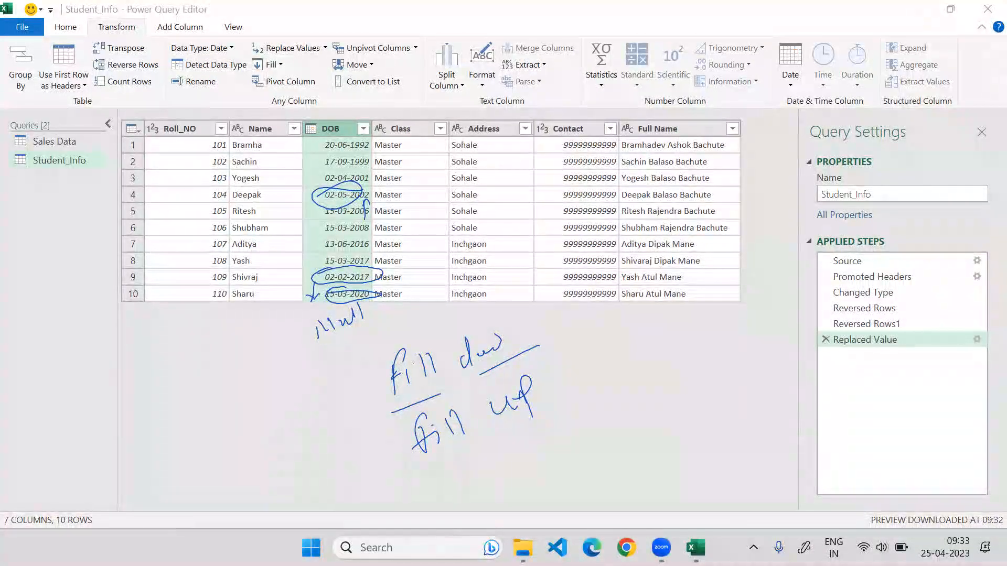
key(Escape)
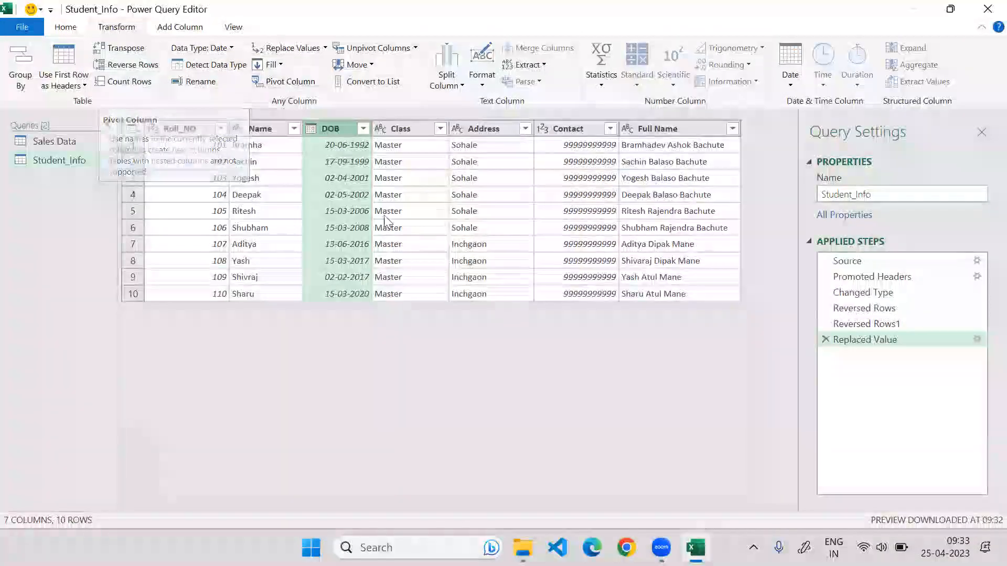
In the Sales Data query, remove every column except Segment, Region and Sales.
click(37, 142)
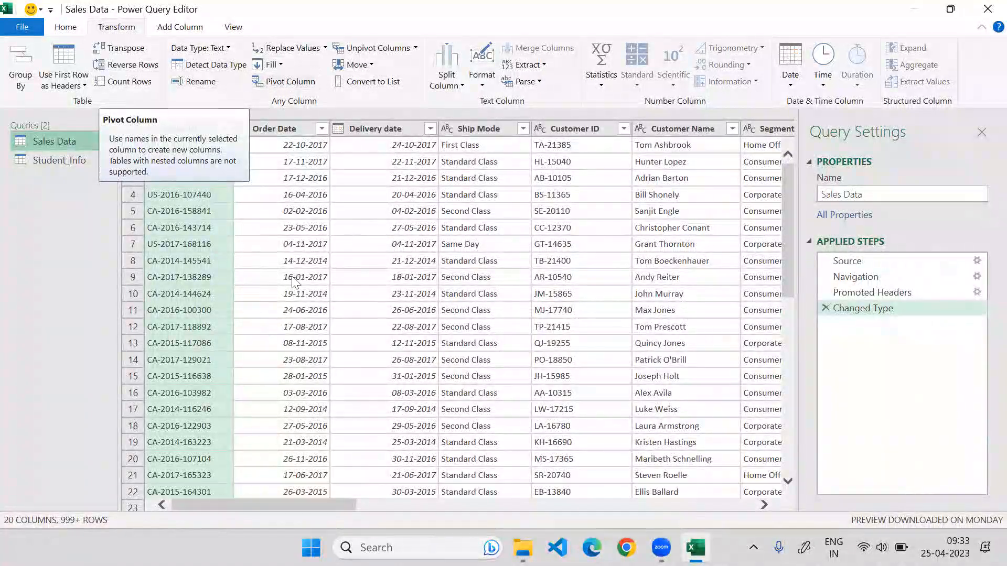
ctrl+click(273, 129)
ctrl+click(376, 129)
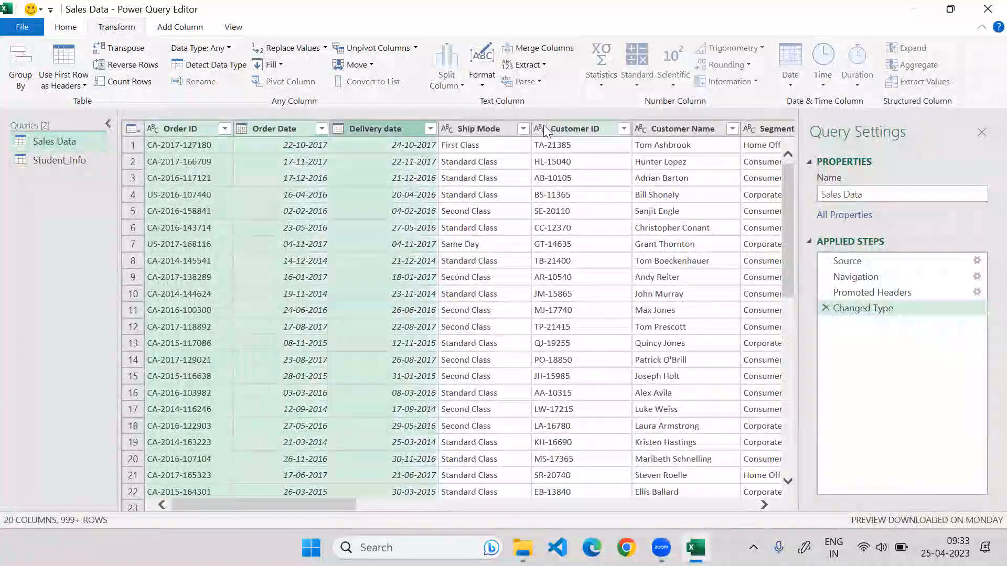
ctrl+click(579, 129)
ctrl+click(480, 128)
drag(304, 505, 444, 508)
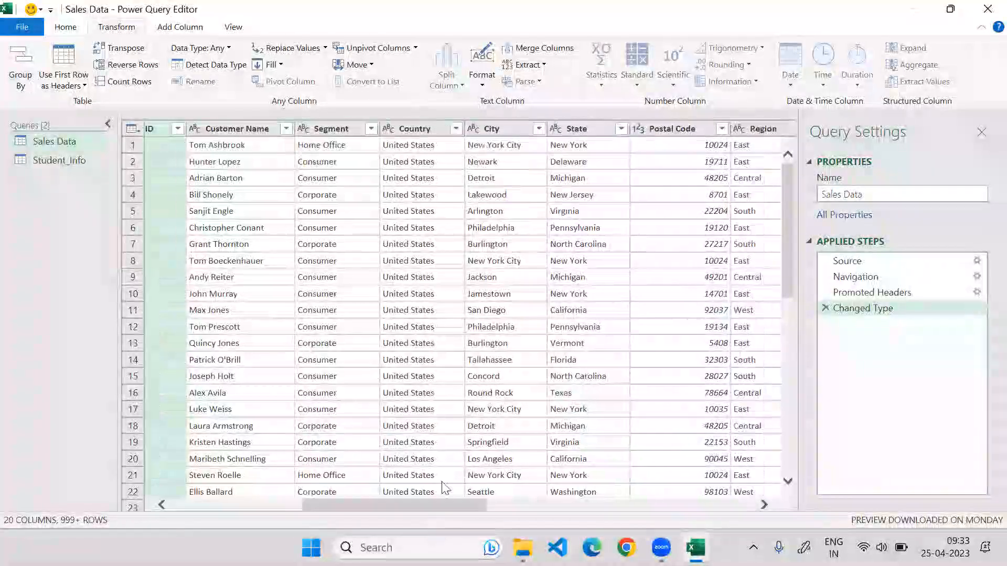
ctrl+click(567, 129)
ctrl+click(472, 129)
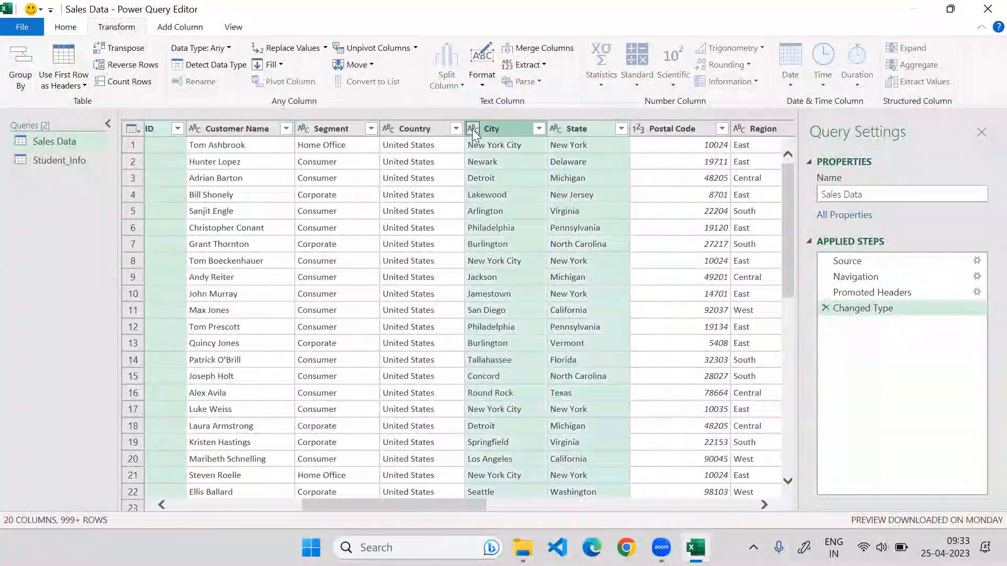
ctrl+click(423, 128)
ctrl+click(243, 128)
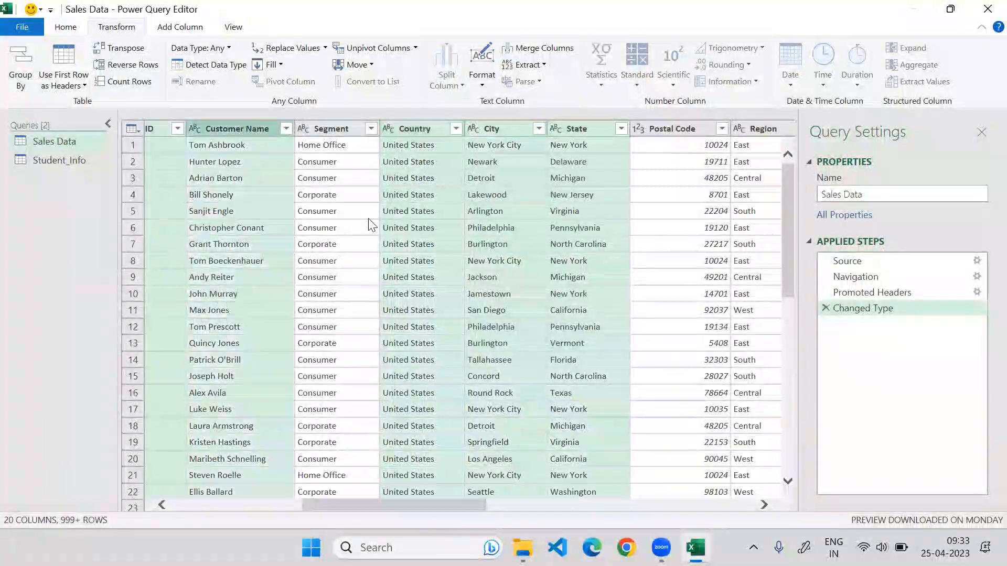
drag(366, 504, 488, 531)
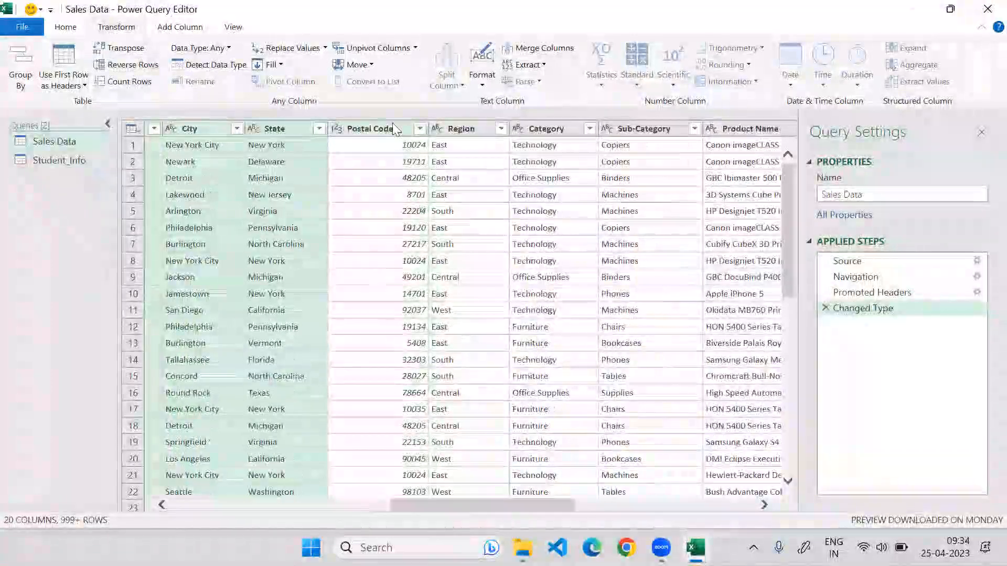
ctrl+click(369, 128)
ctrl+click(546, 130)
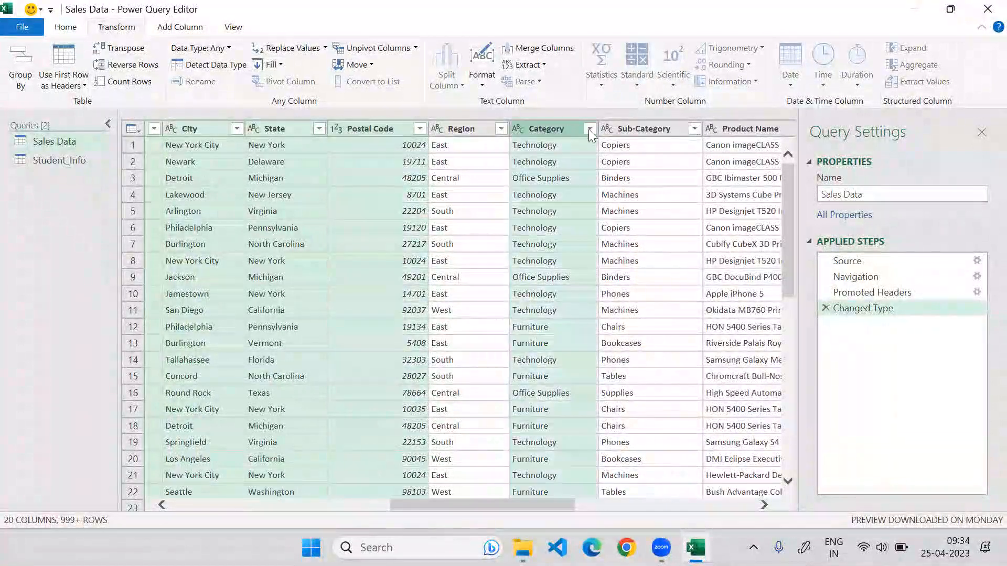
ctrl+click(620, 129)
drag(454, 509, 532, 513)
scroll(442, 162, right, 2)
ctrl+click(435, 125)
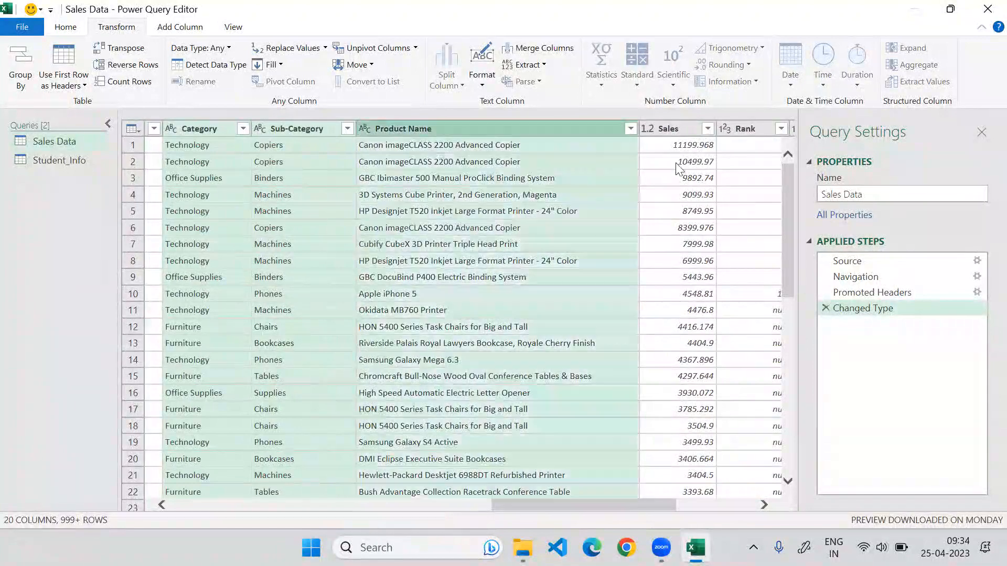
ctrl+click(747, 130)
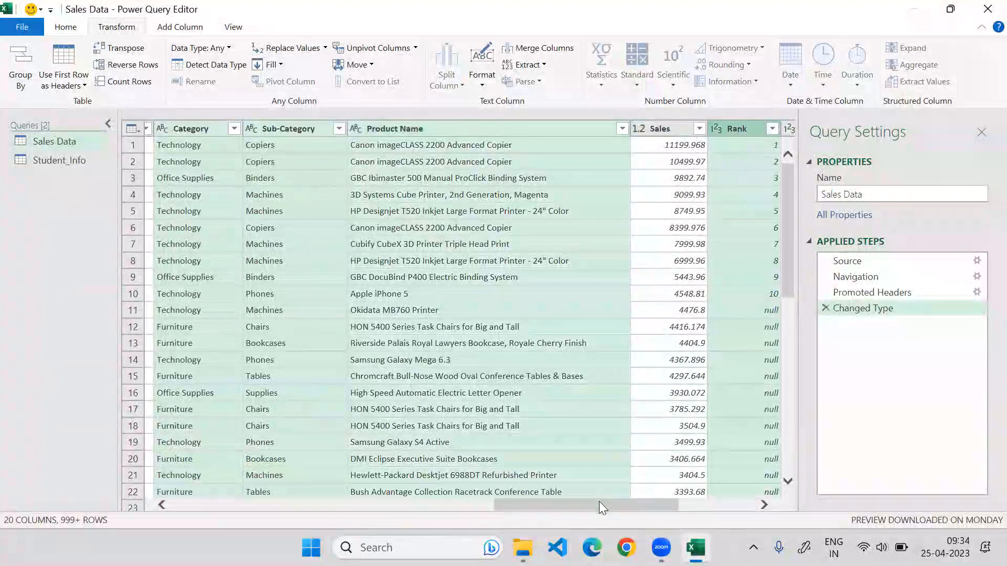
drag(599, 503, 697, 512)
ctrl+click(556, 129)
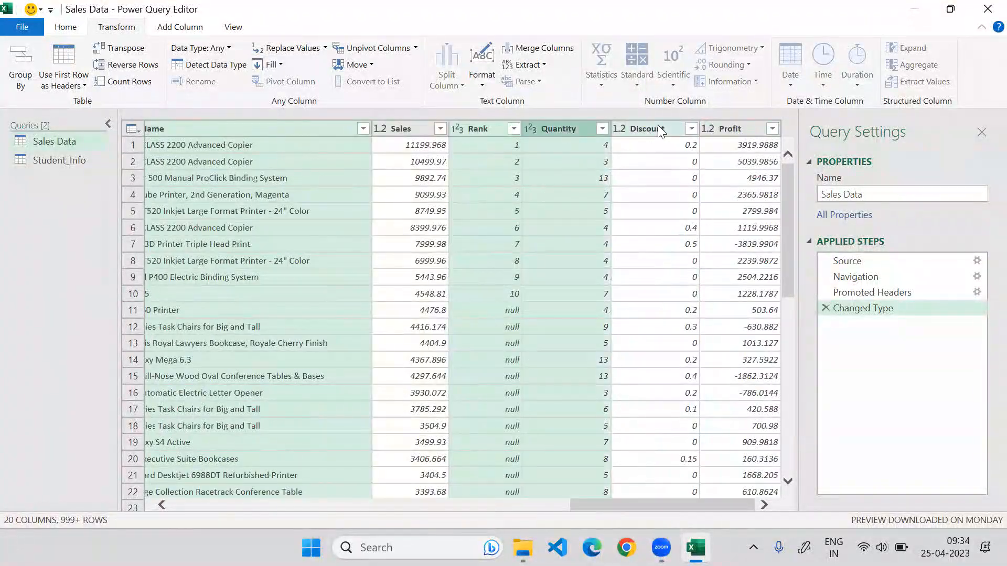
ctrl+click(657, 128)
ctrl+click(729, 129)
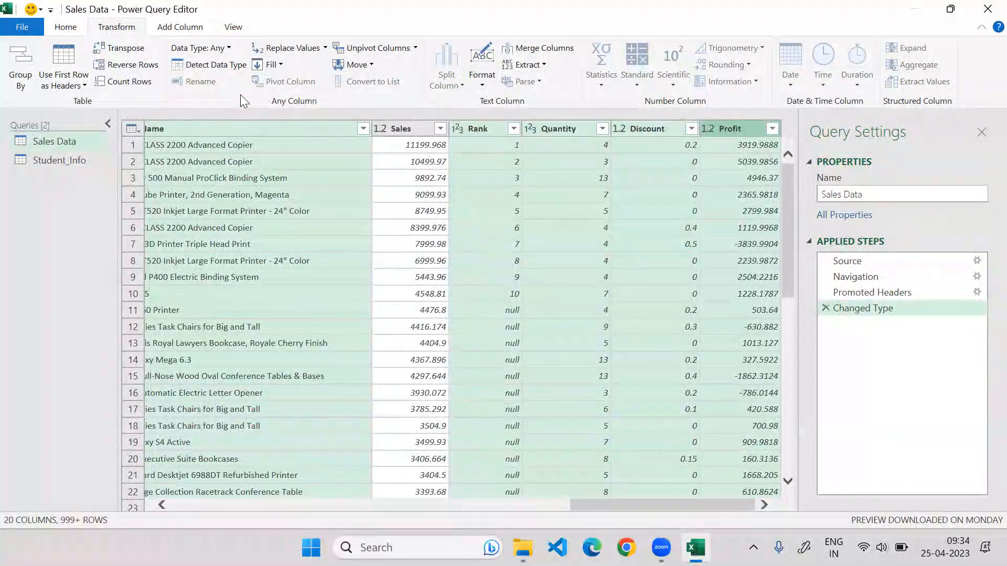
click(81, 26)
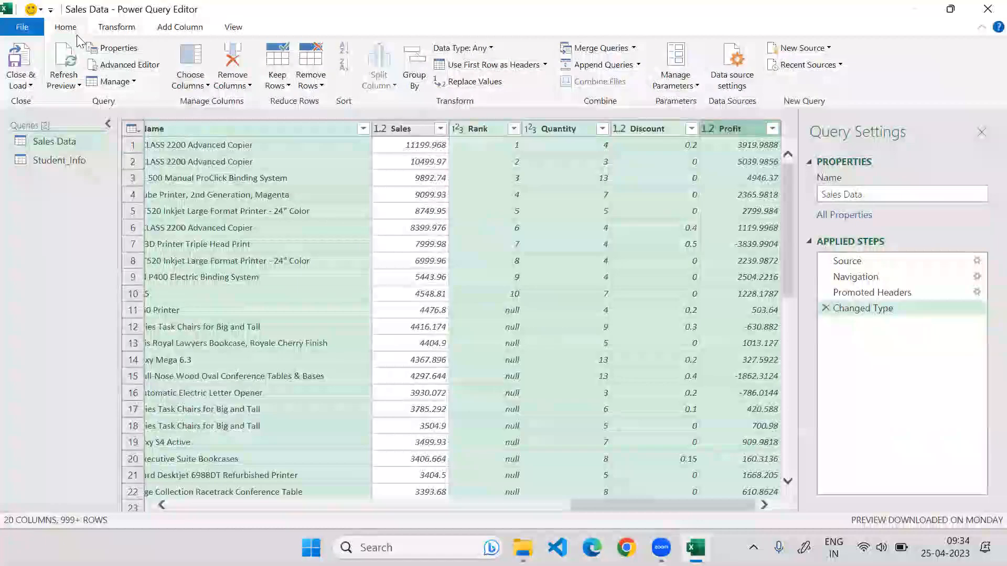
click(222, 85)
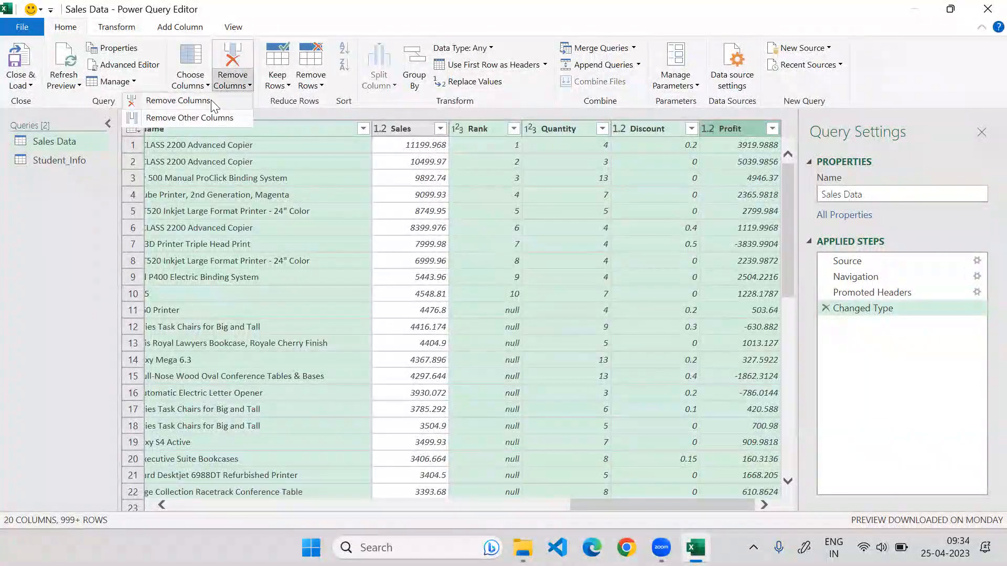
click(212, 101)
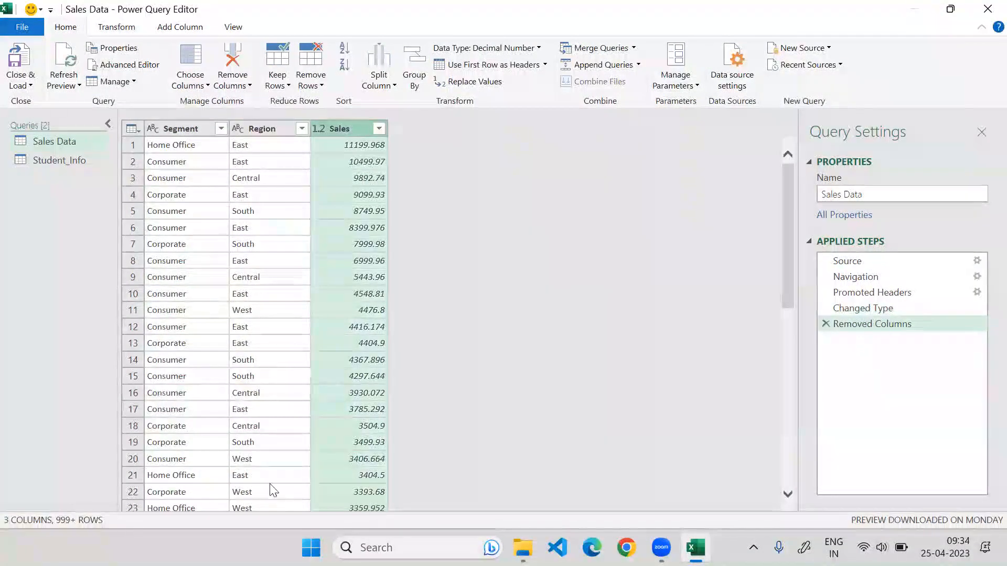
Examine the Segment, Region and Sales columns and the Segment values in the first four rows.
click(190, 131)
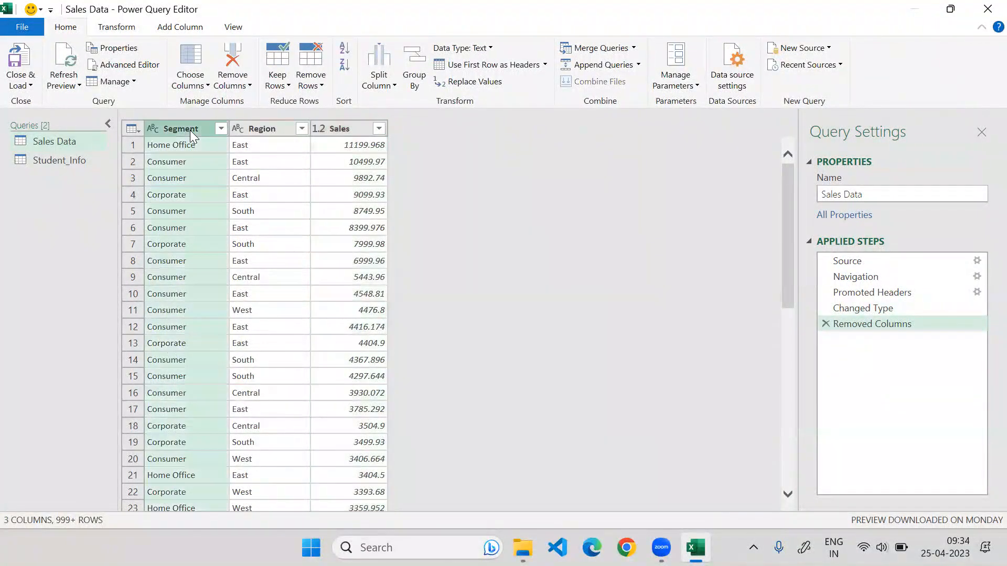
click(252, 129)
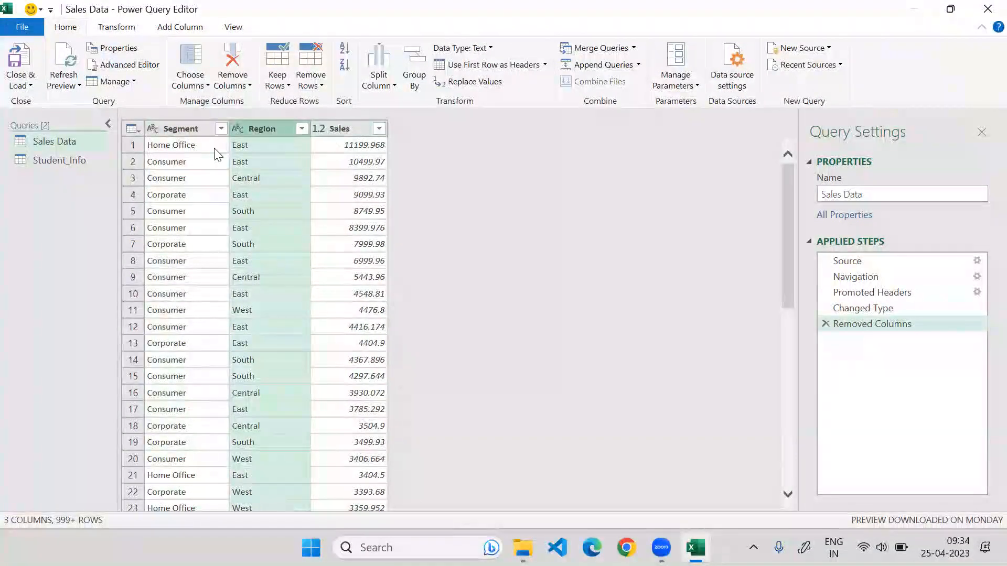
click(338, 129)
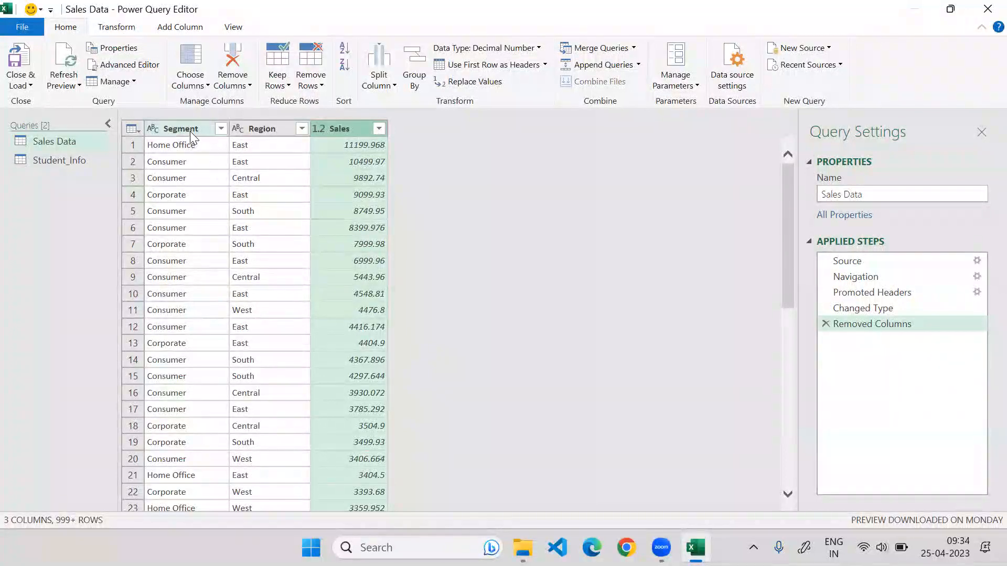
click(181, 149)
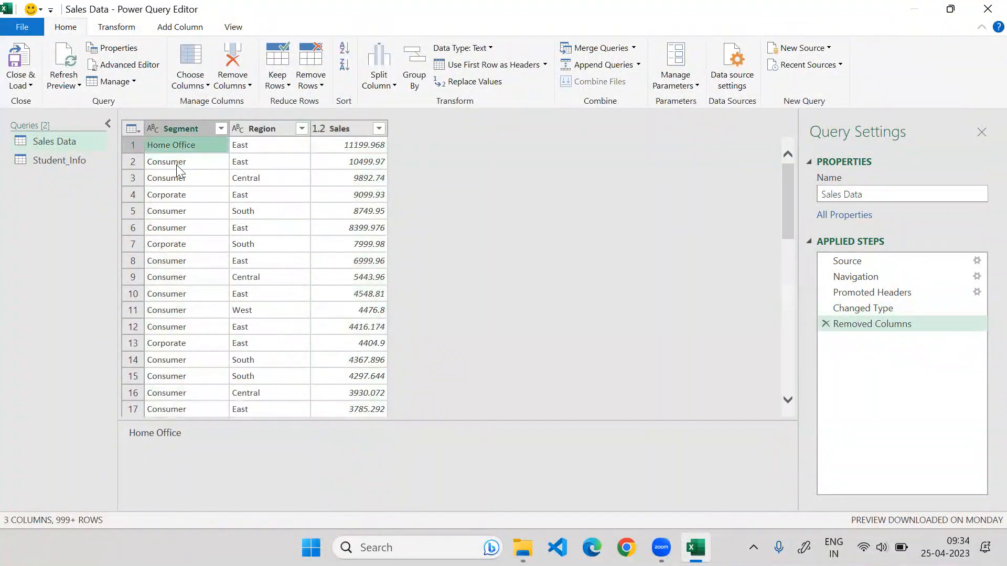
click(177, 165)
click(178, 180)
click(176, 197)
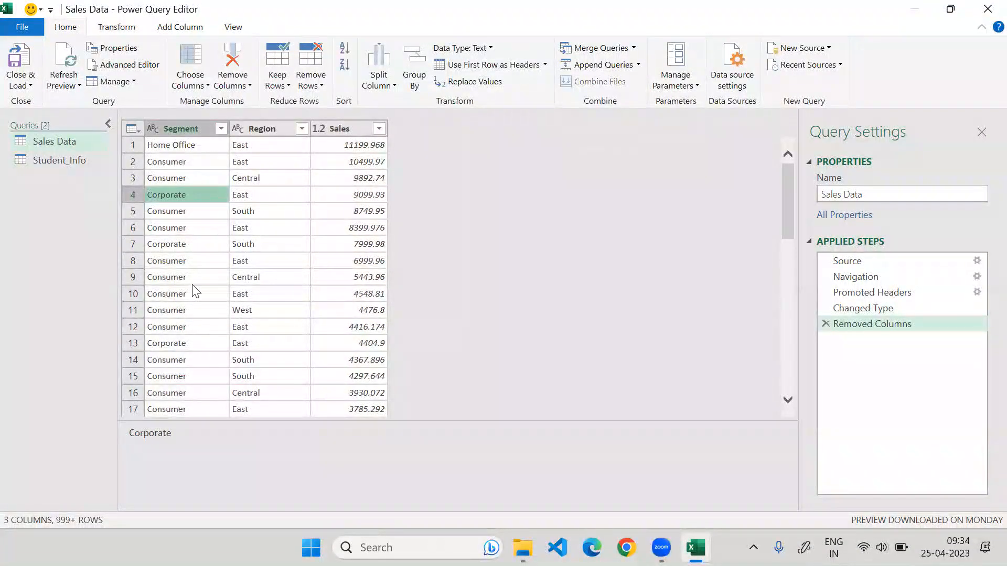
Examine the Region values in the first six rows and review the three columns again.
click(250, 146)
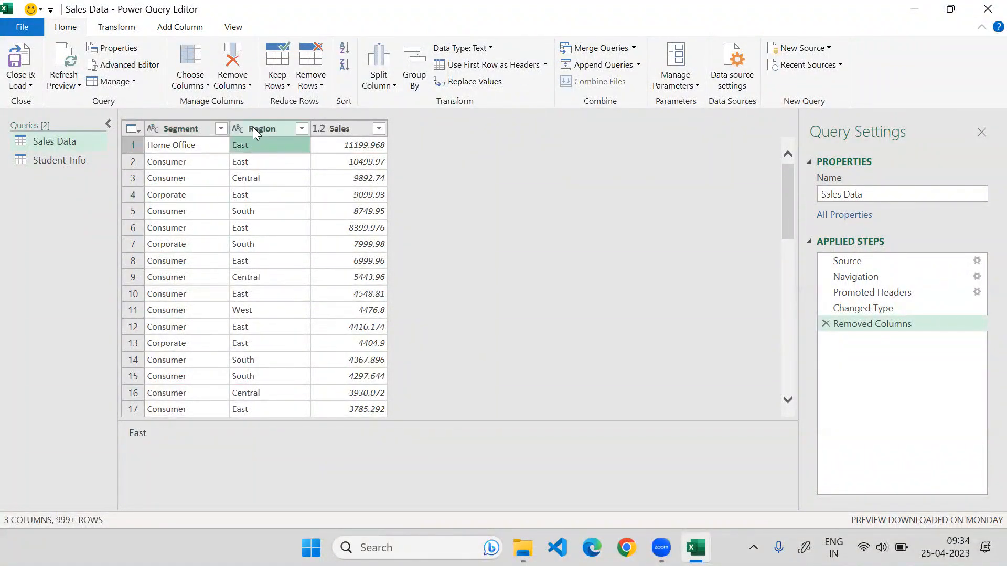
click(253, 128)
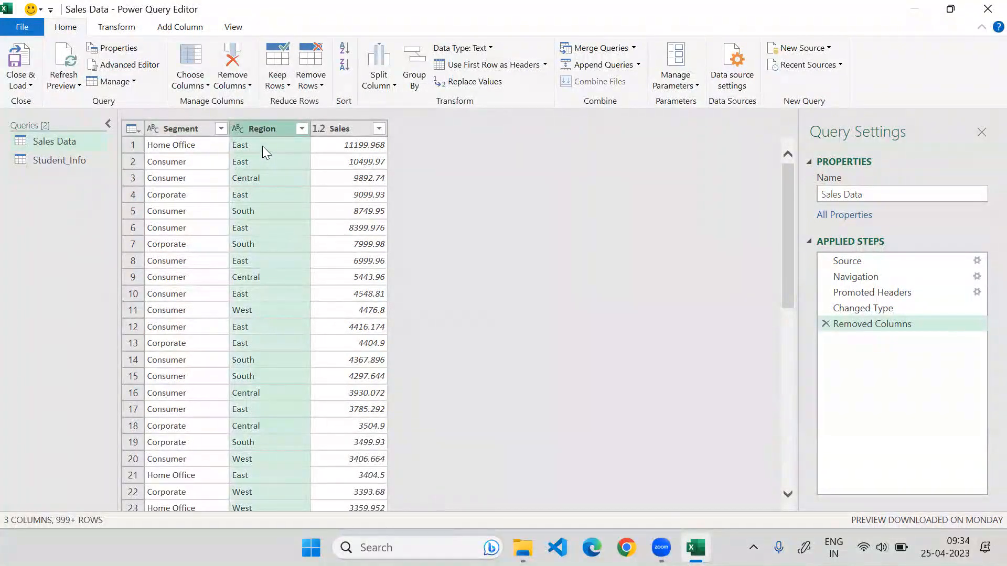
click(256, 158)
click(254, 147)
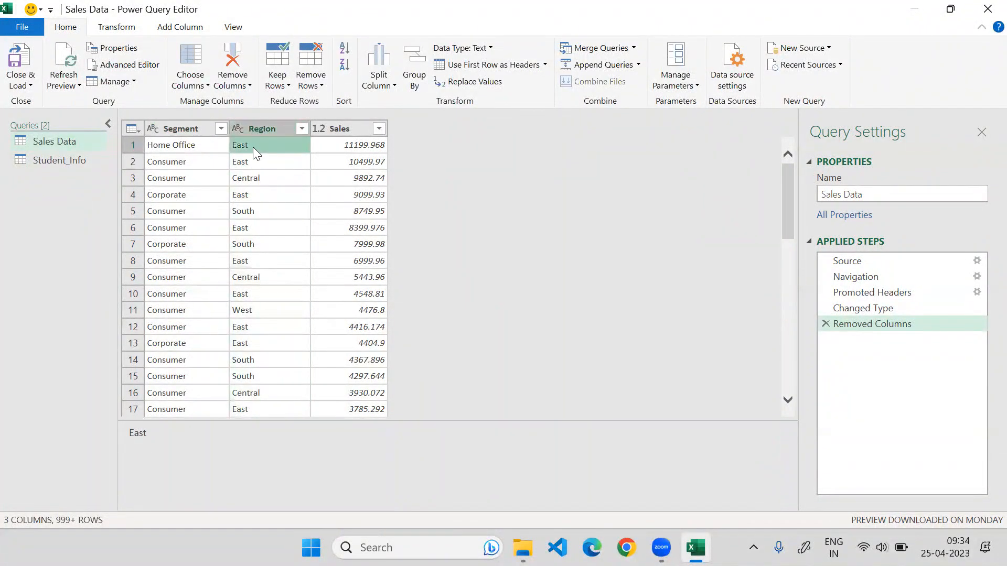
click(249, 164)
click(246, 178)
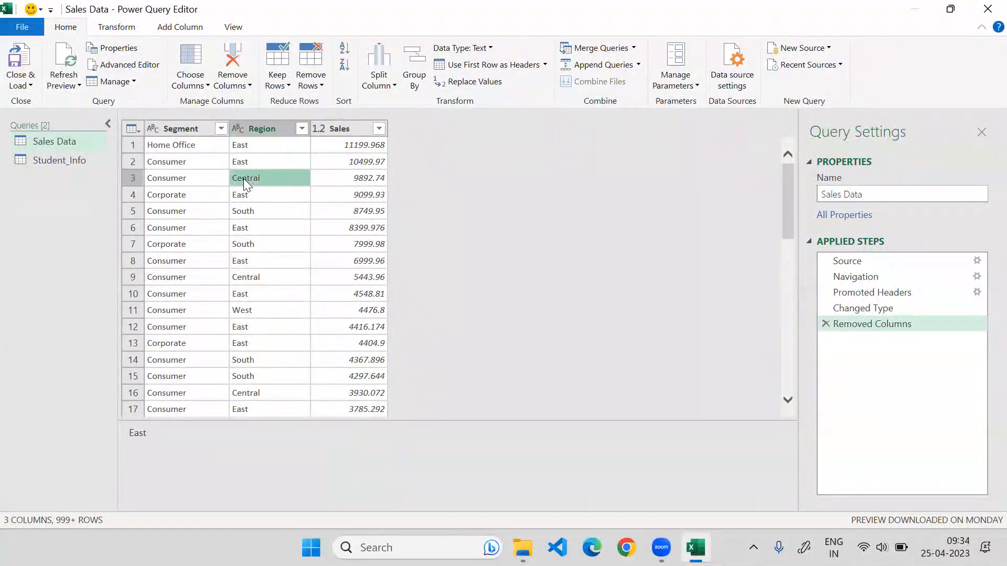
click(242, 195)
click(242, 212)
click(243, 226)
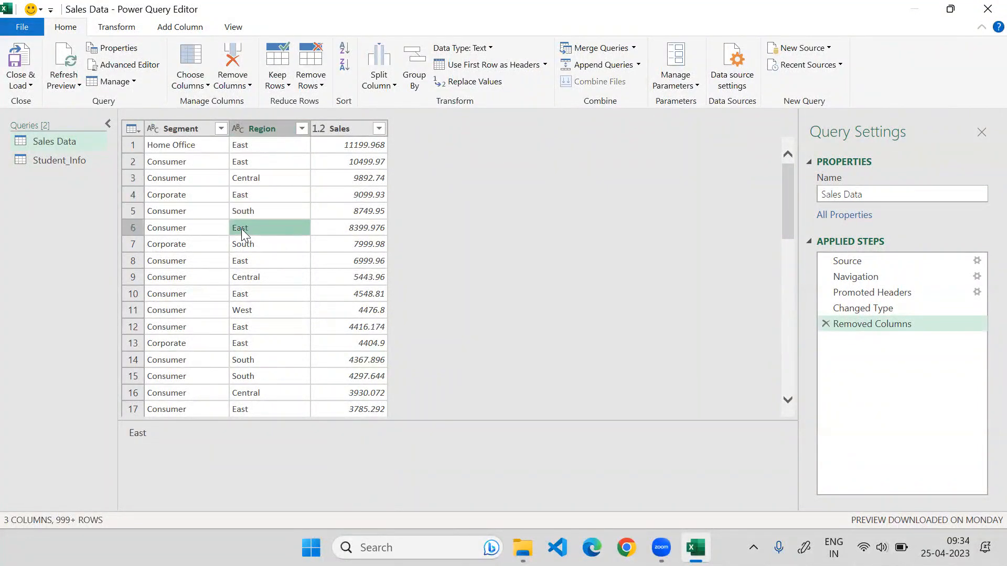
click(198, 131)
click(252, 128)
click(338, 130)
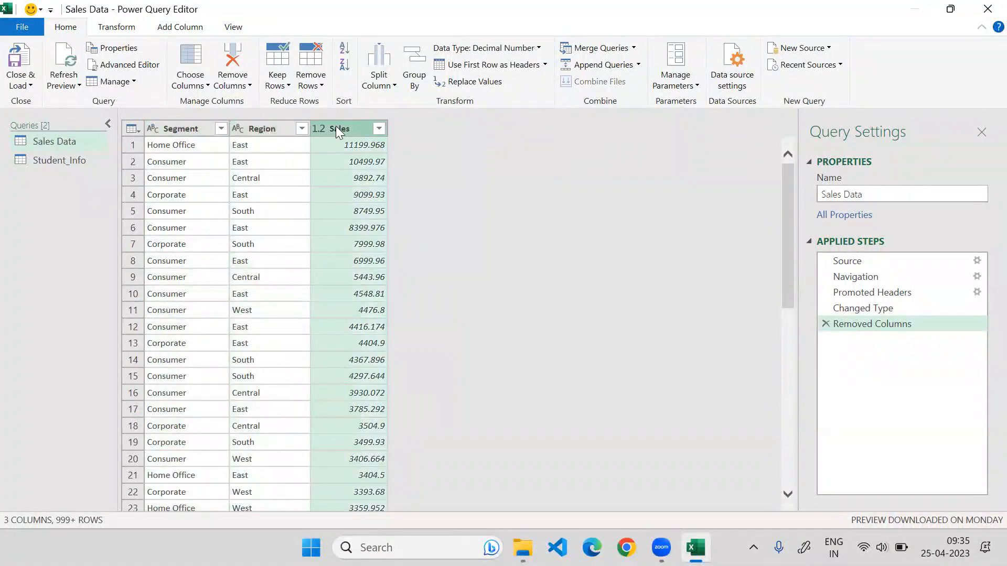
click(264, 128)
click(184, 131)
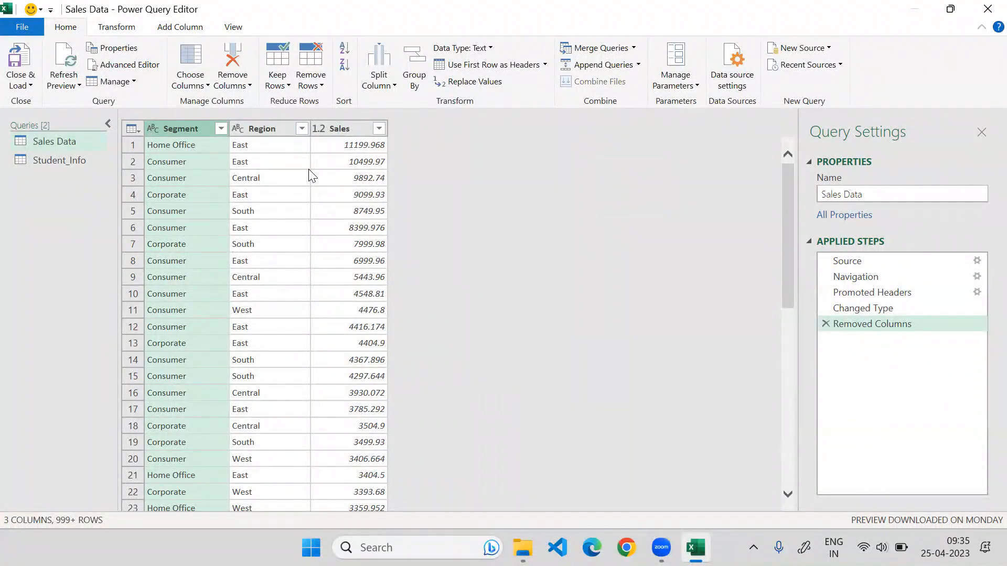
Start a Group By on the Segment and Region columns together.
click(261, 130)
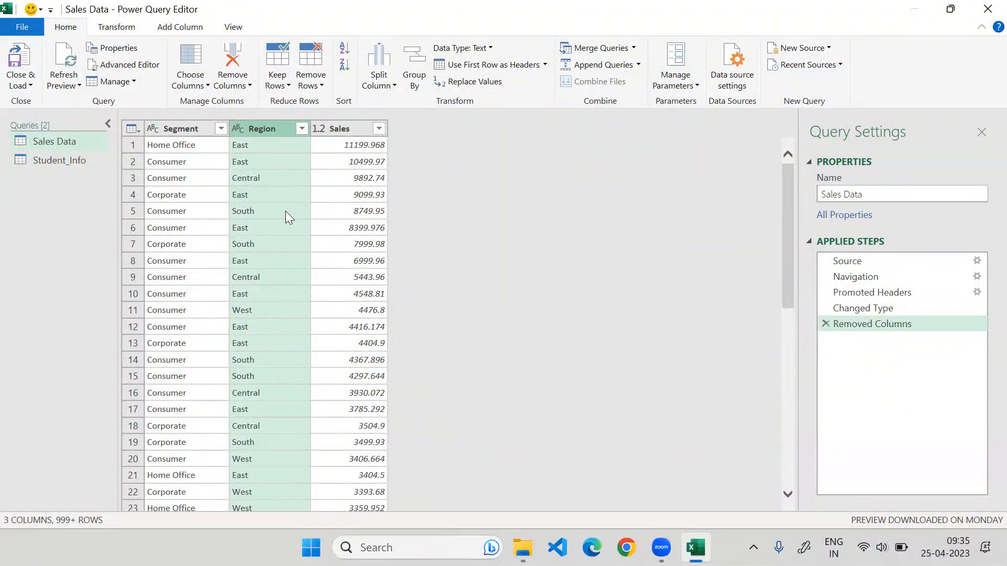
ctrl+click(206, 128)
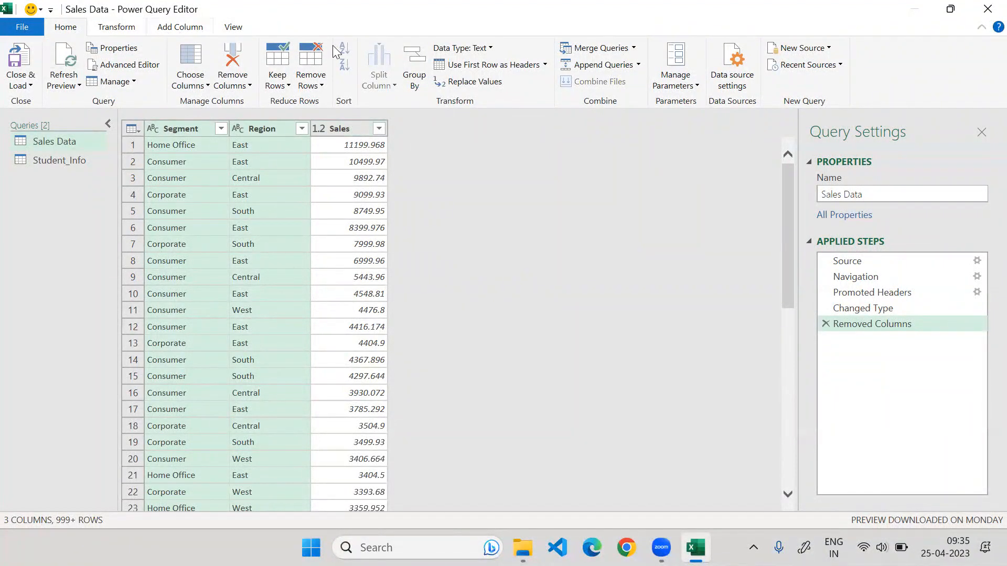
click(124, 27)
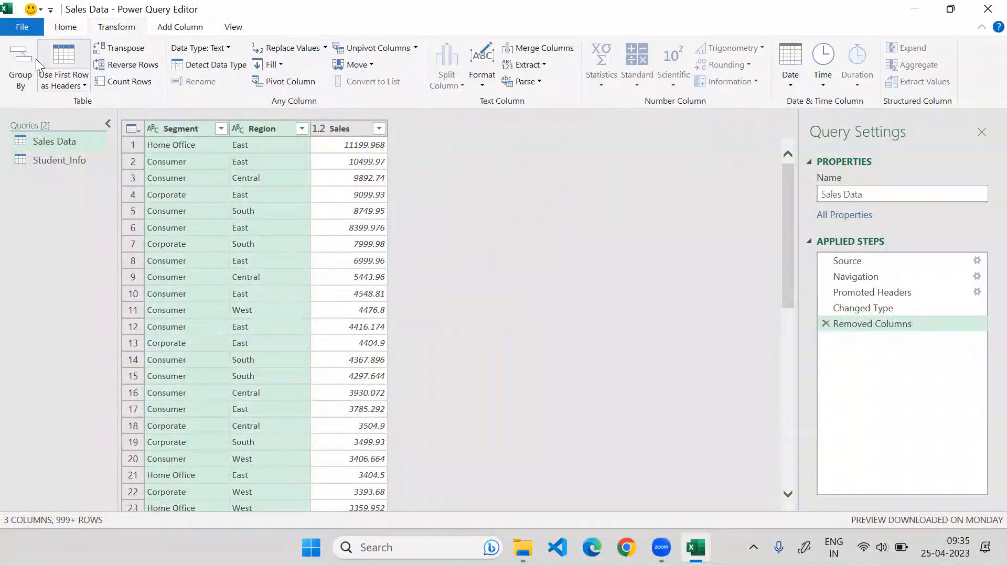
click(14, 66)
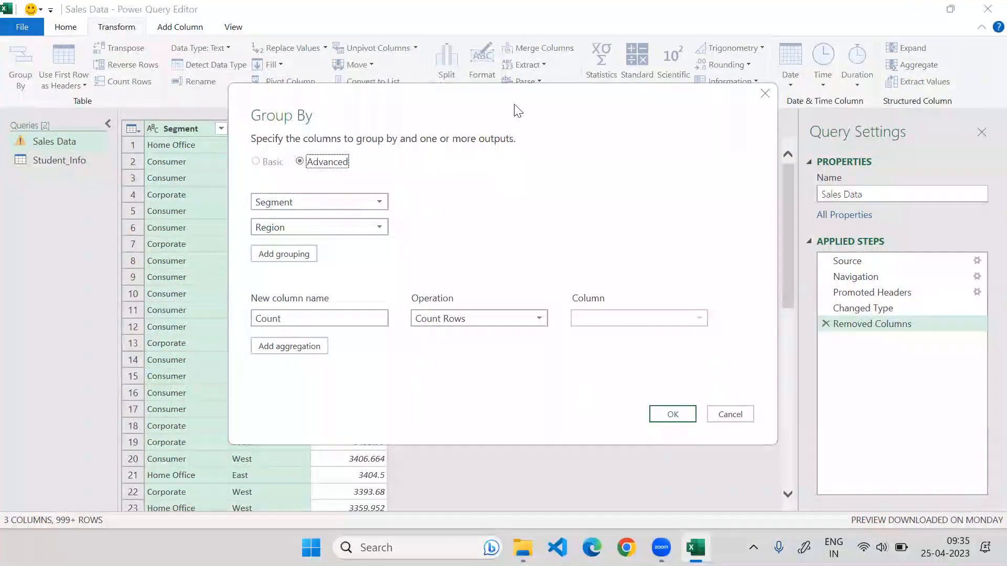
drag(514, 104, 494, 104)
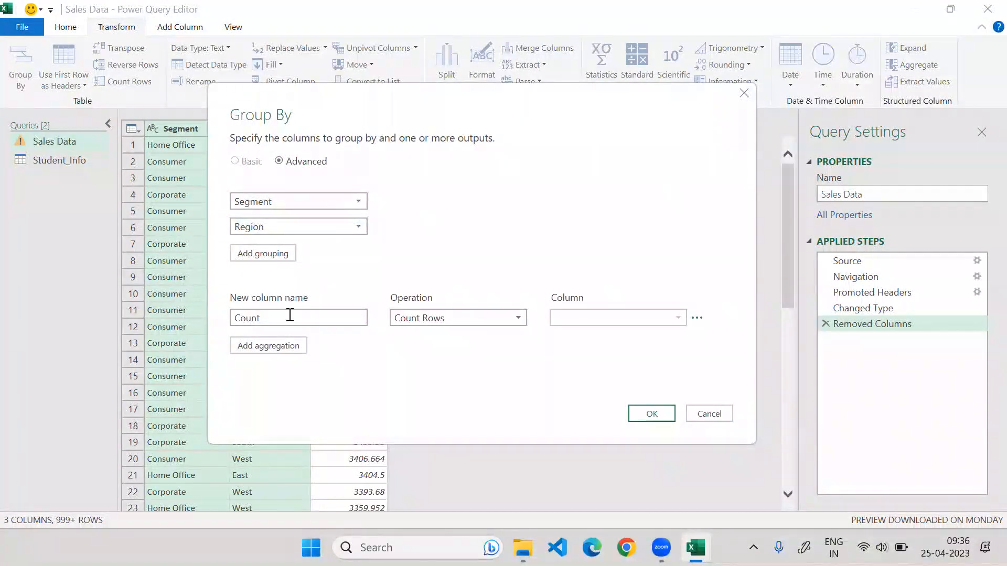
Name the new aggregation column "Sum of Sale" and set its operation to Sum.
double_click(236, 318)
text(SUm of Sale)
click(241, 318)
key(BackSpace)
text(u)
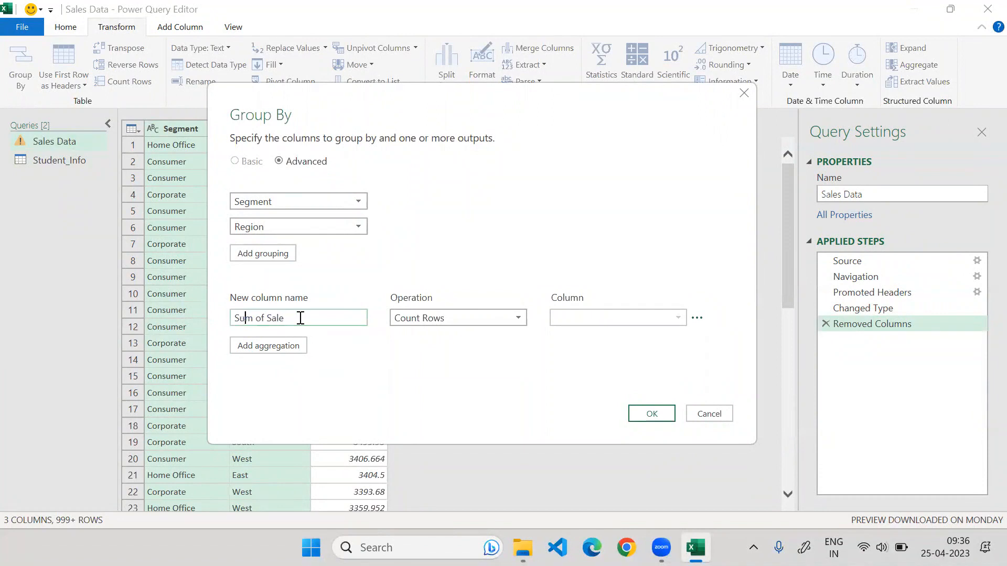
click(438, 322)
click(427, 333)
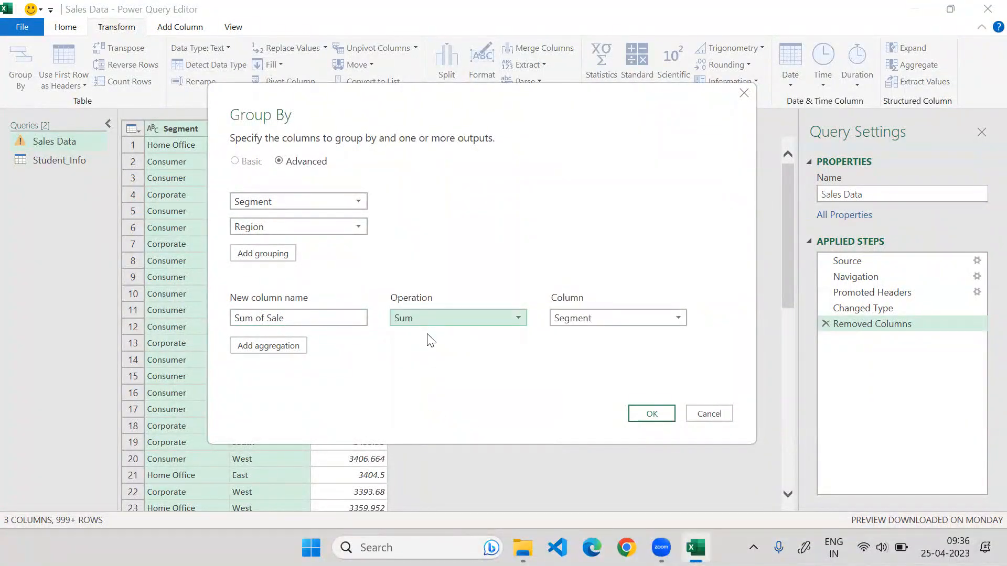
Set Sales as the column to sum and apply the Group By on Segment and Region.
click(616, 318)
click(589, 366)
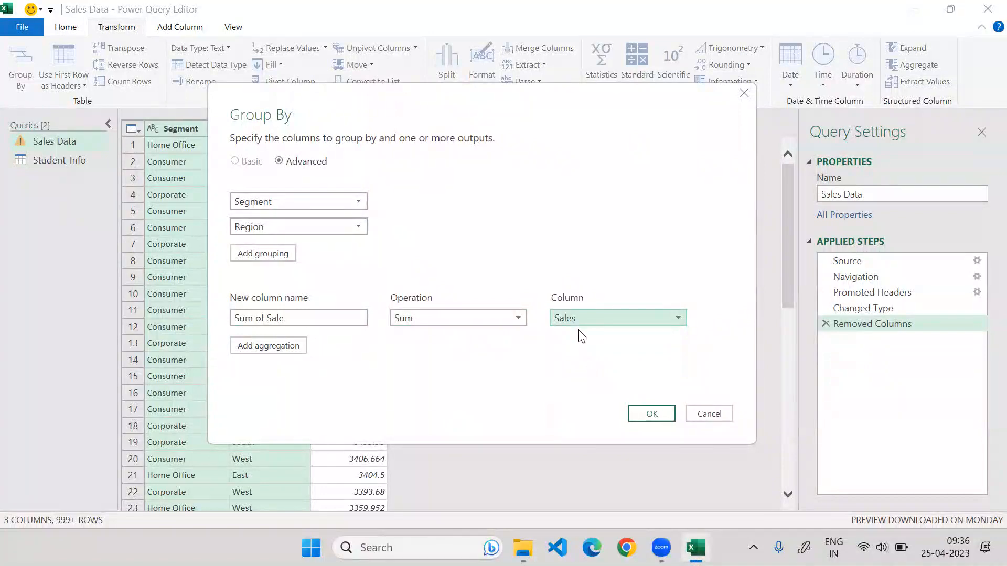
click(656, 415)
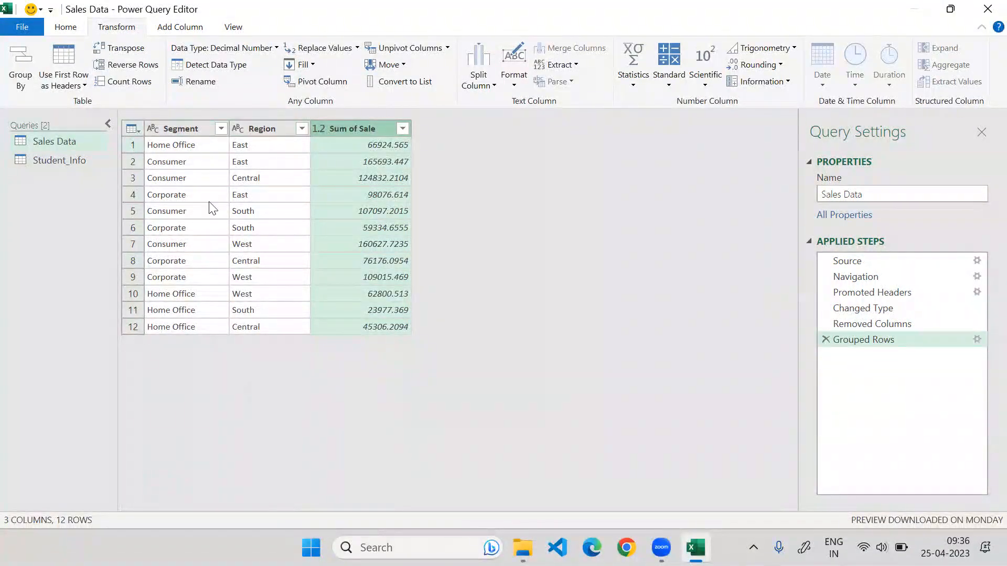
Pivot the Region column using Sum of Sale as the values column.
click(196, 130)
ctrl+click(246, 129)
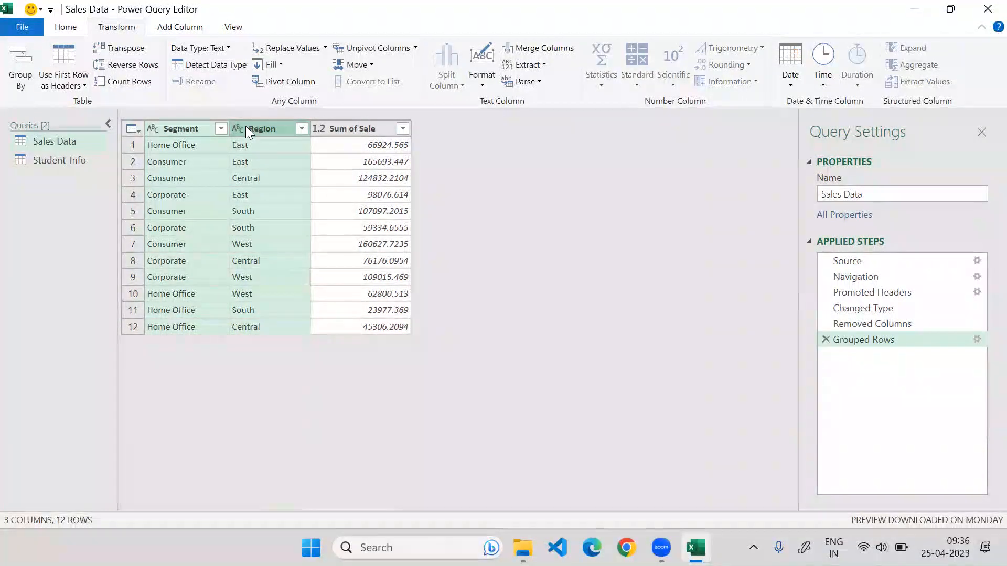
click(247, 130)
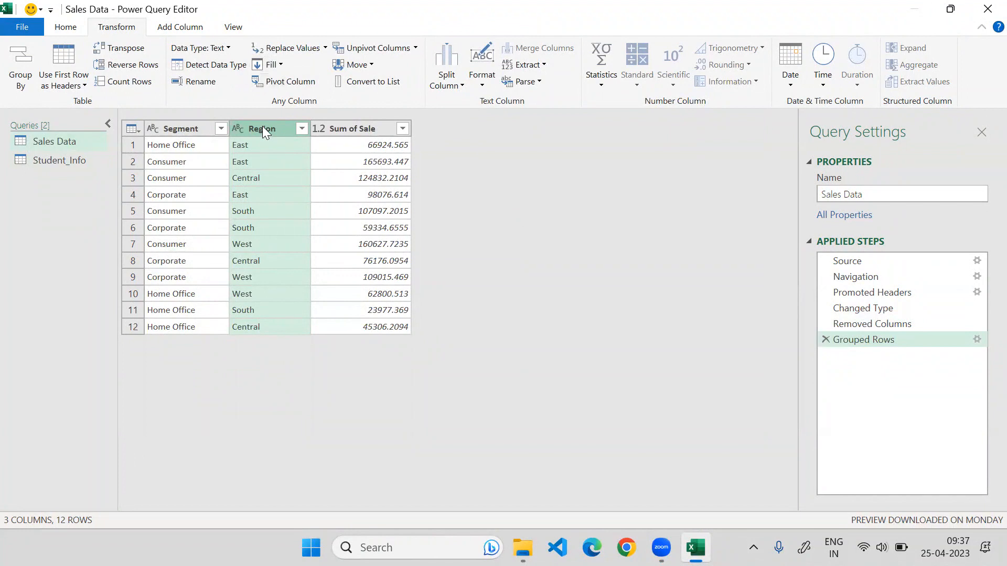
click(283, 83)
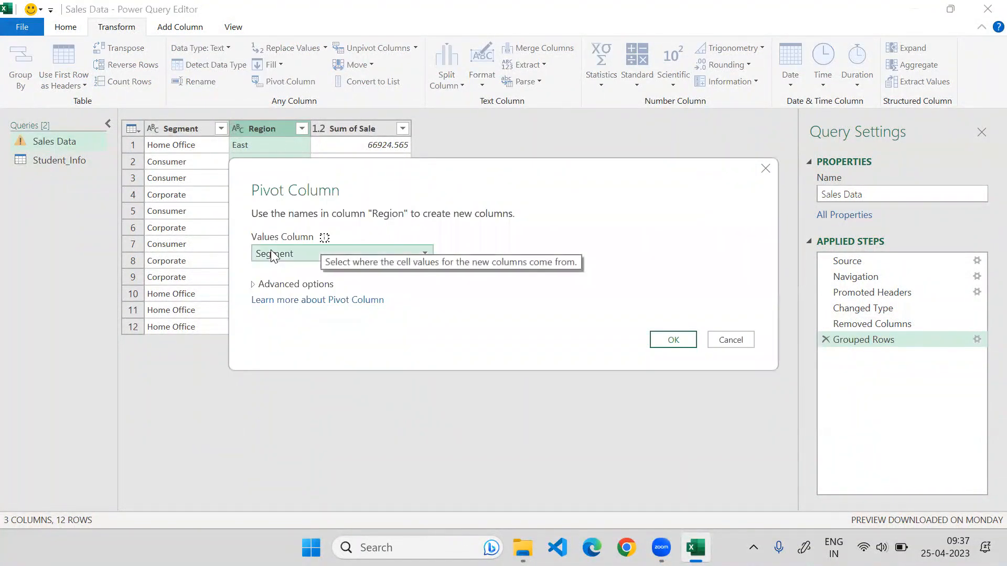
click(271, 253)
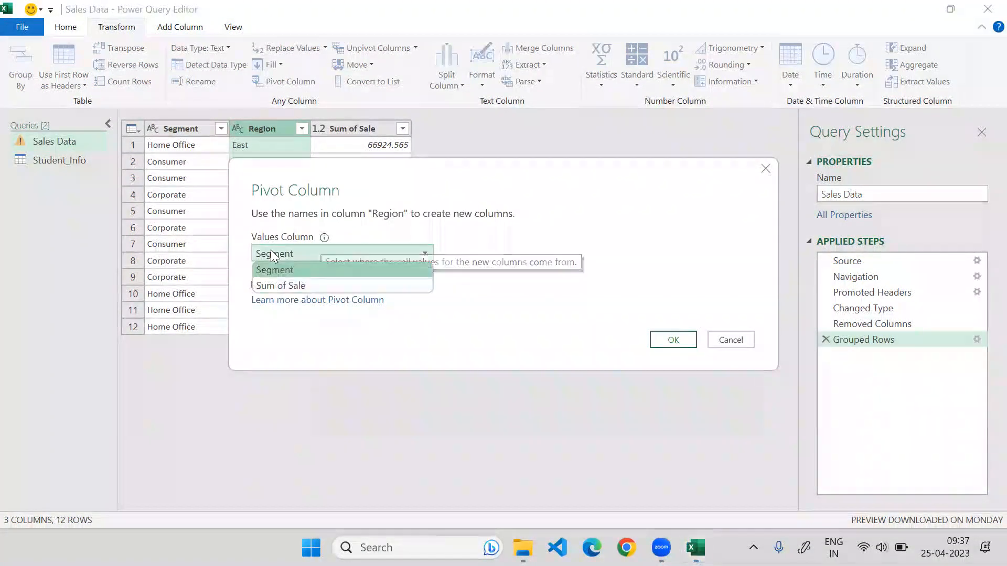
click(273, 286)
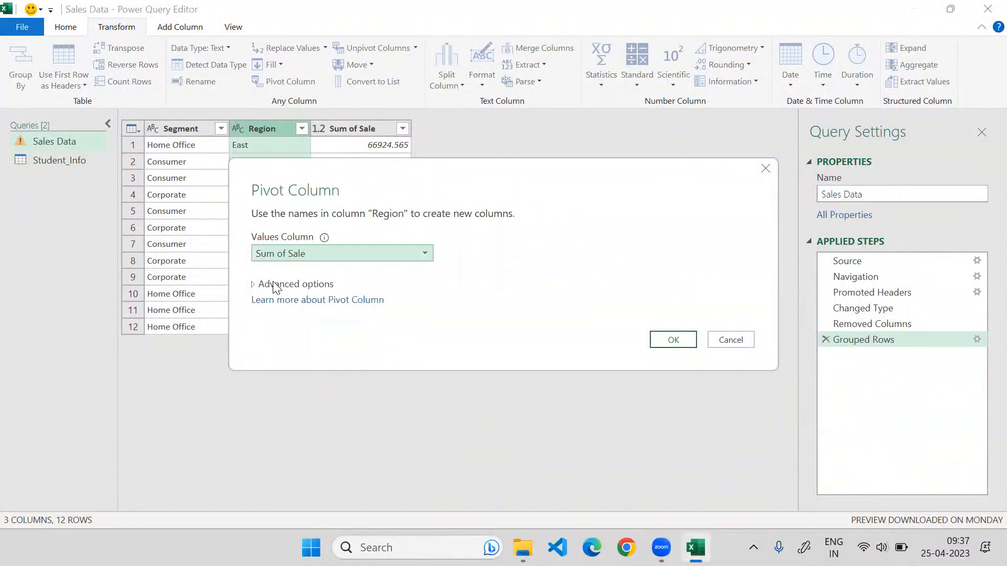
click(668, 344)
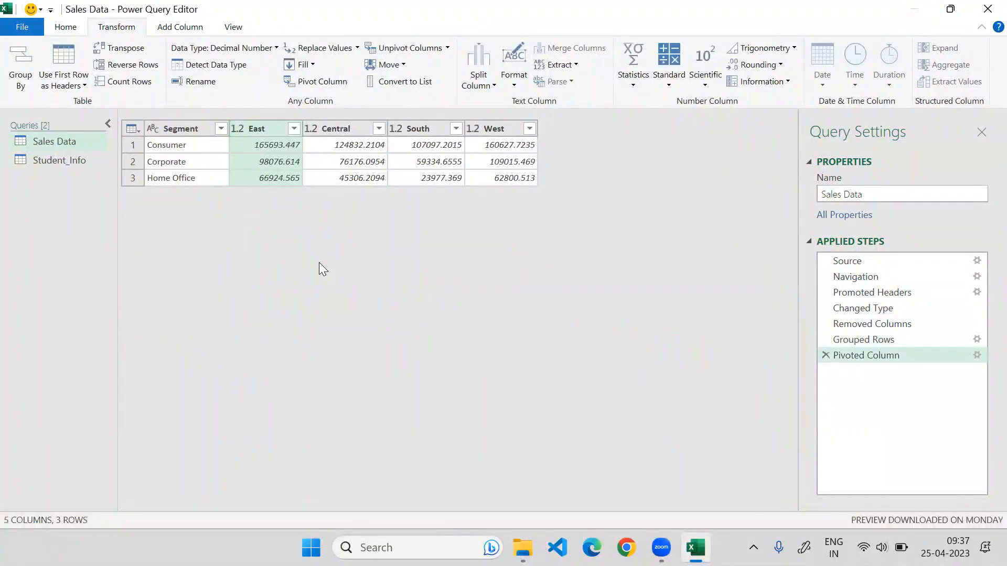
Examine the Segment column and the East, Central, South and West columns of the pivoted table.
click(164, 128)
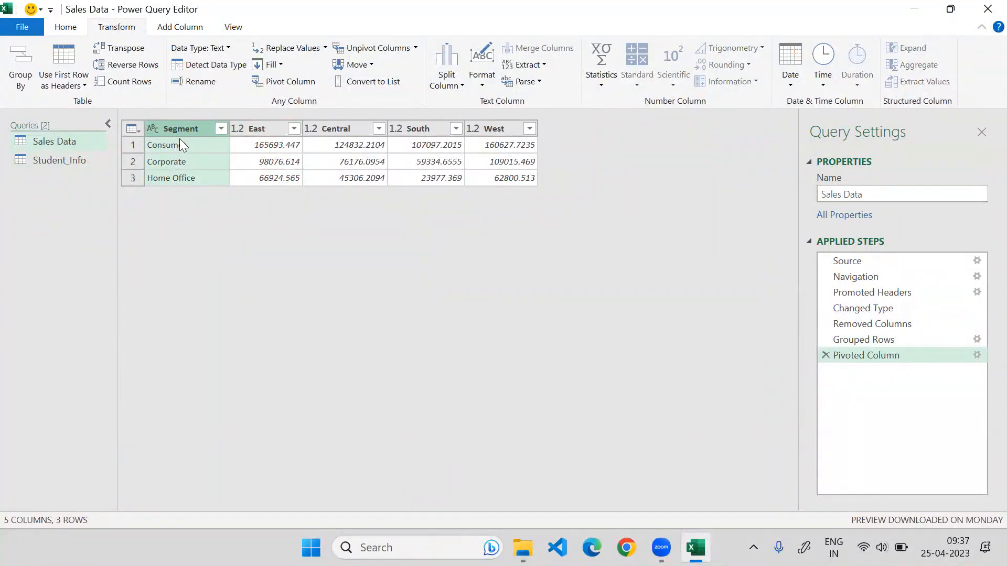
click(250, 130)
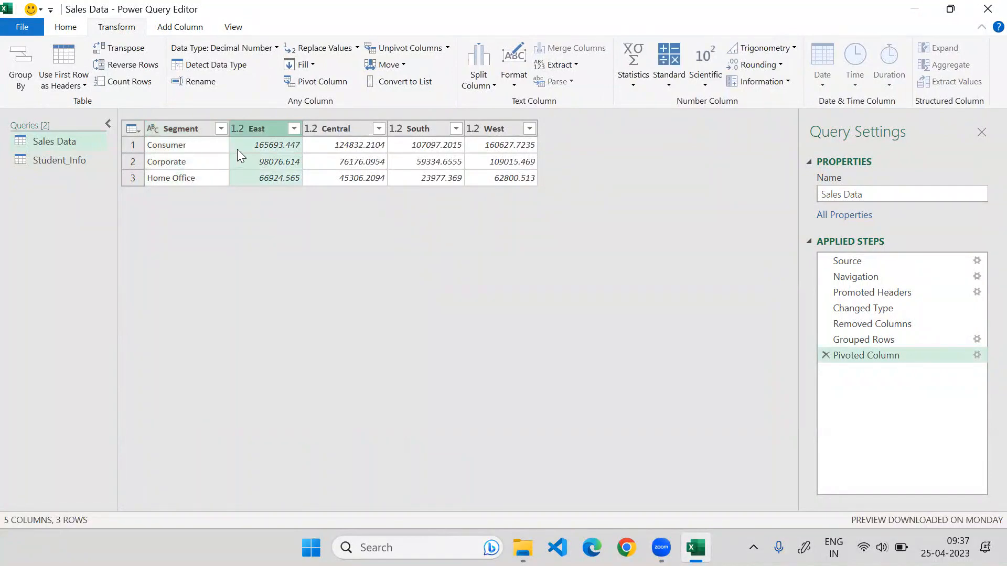
click(356, 128)
click(440, 130)
click(502, 125)
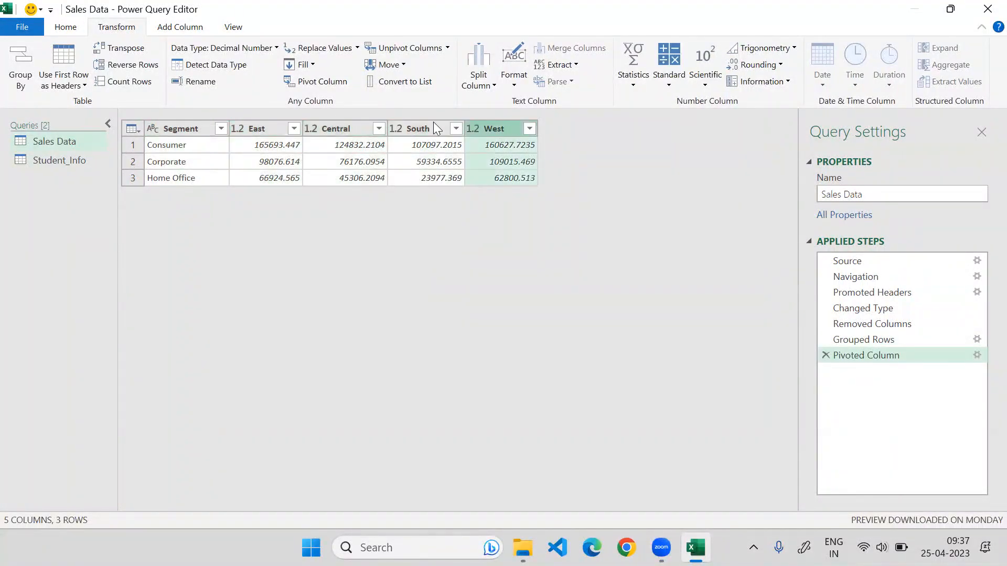
click(341, 124)
click(277, 125)
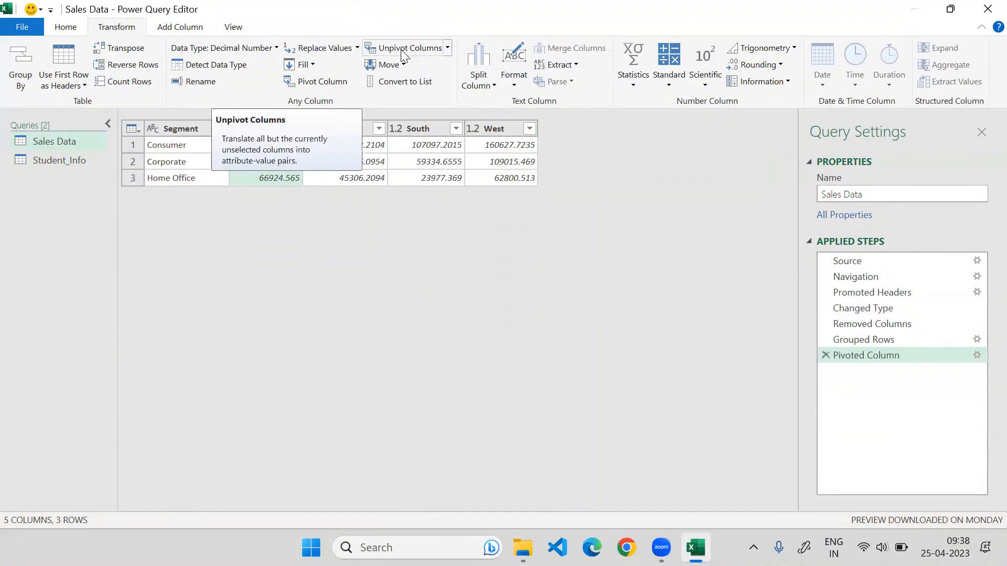
Review the available Unpivot Columns options without applying one.
click(448, 48)
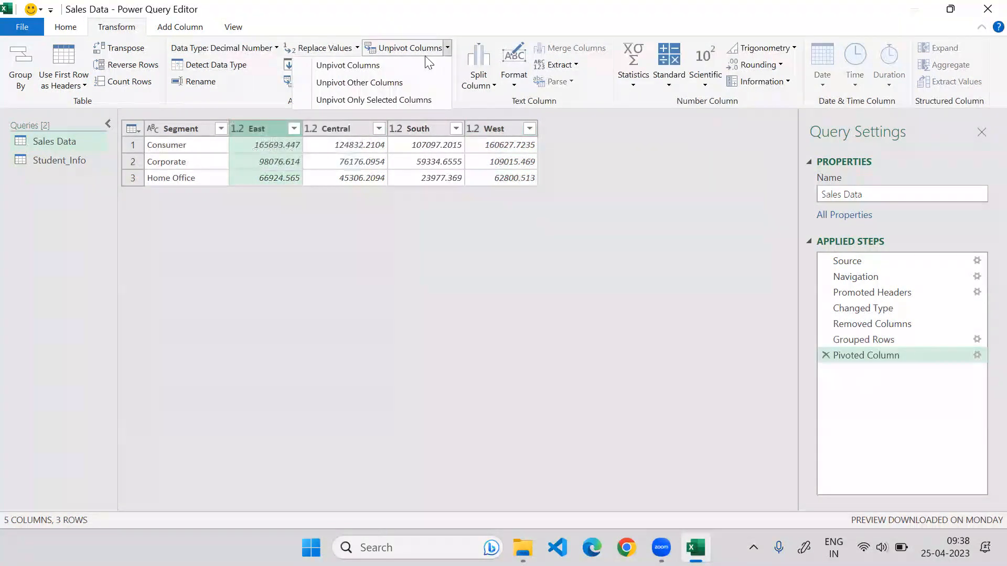
click(368, 267)
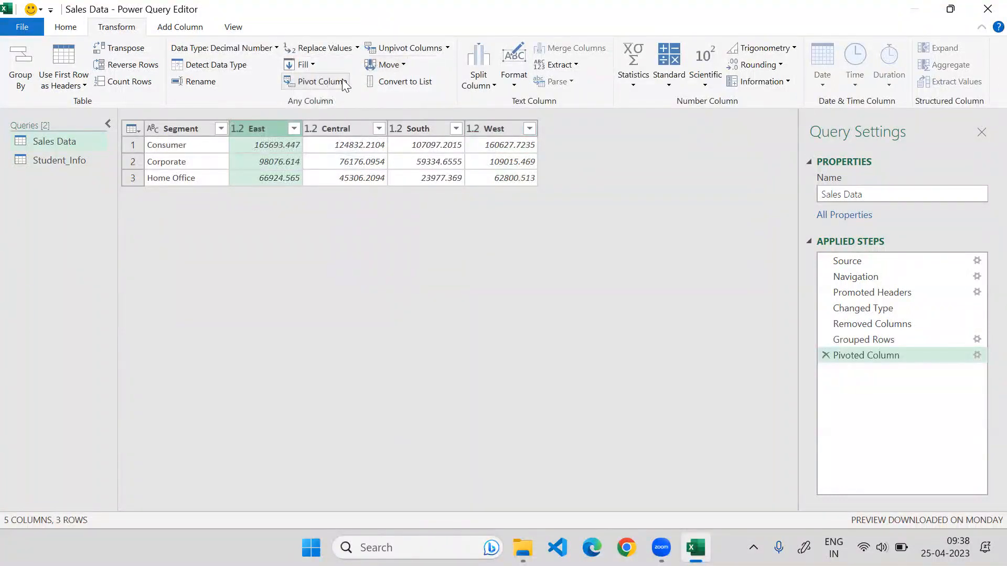
click(448, 48)
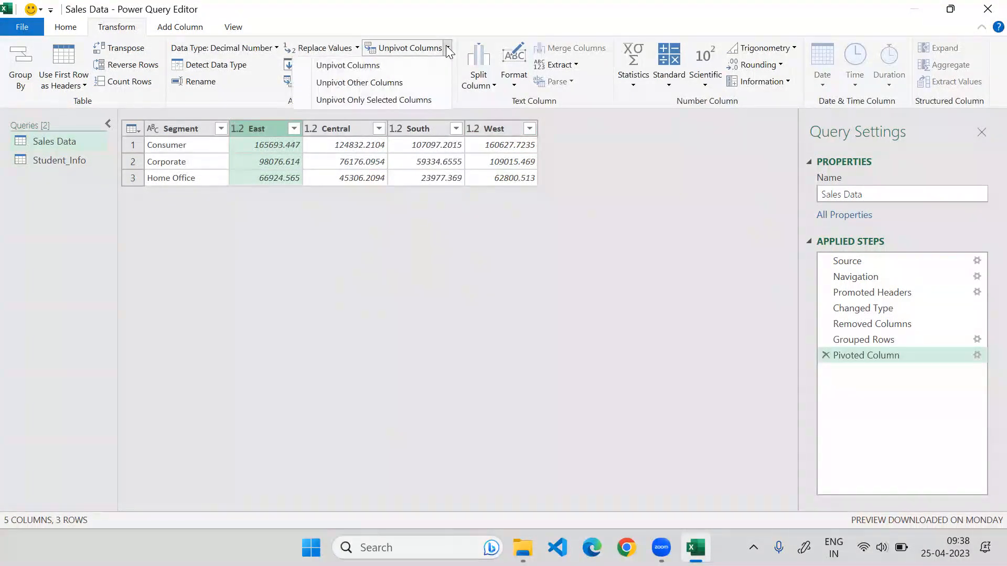
click(314, 280)
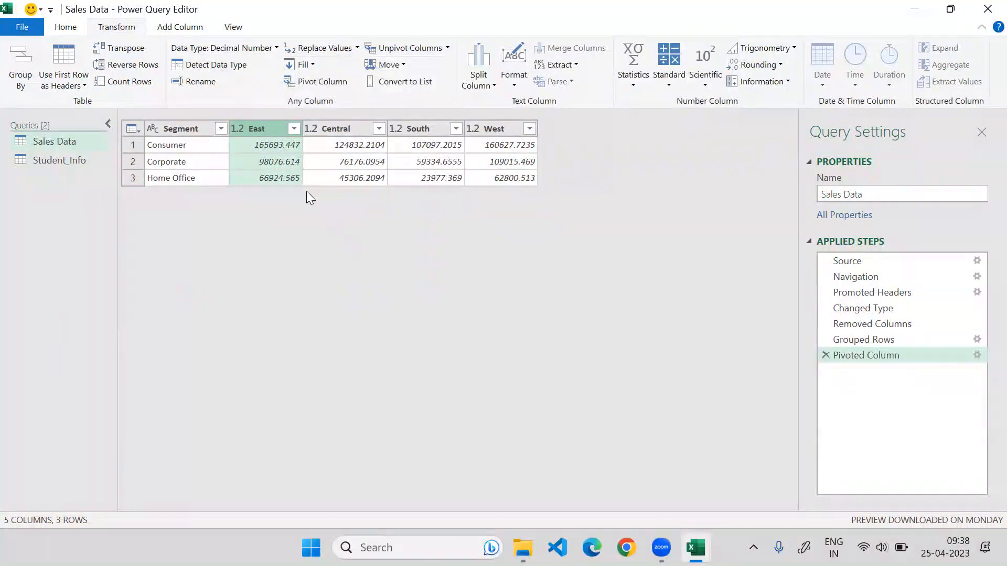
Review the four region columns one by one and as a group, and compare them with the Segment column.
click(328, 129)
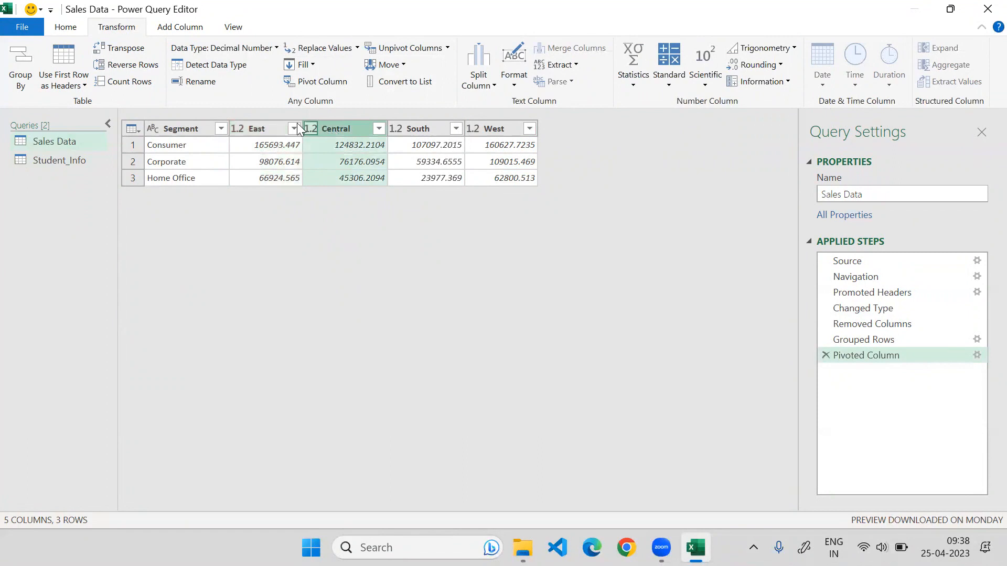
click(408, 128)
click(490, 131)
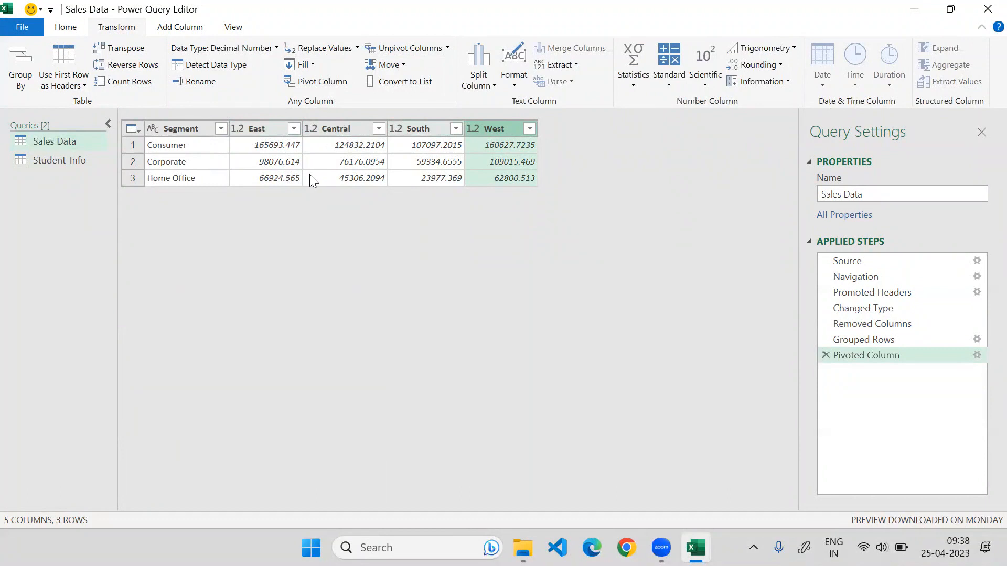
click(256, 134)
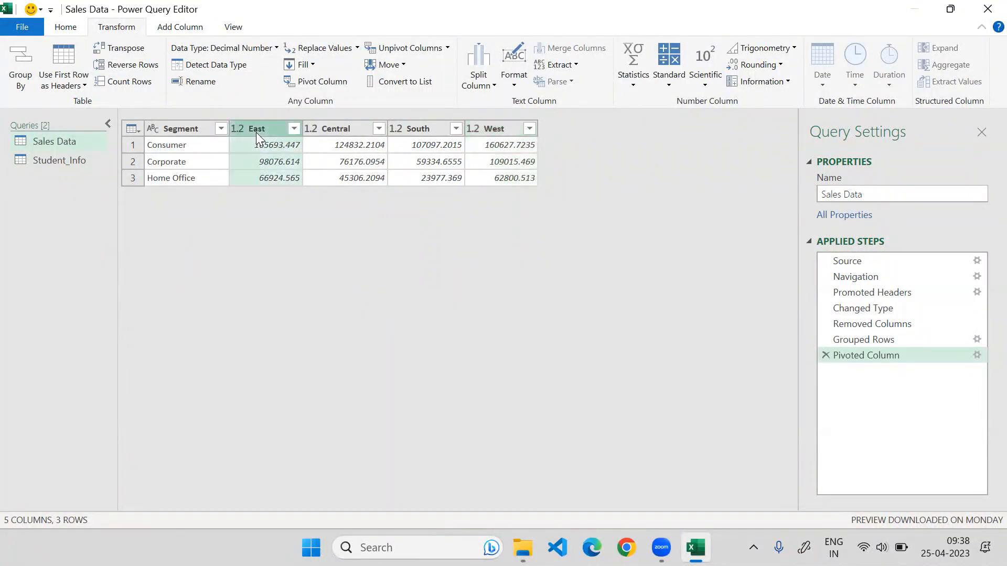
ctrl+click(332, 129)
ctrl+click(402, 126)
ctrl+click(492, 129)
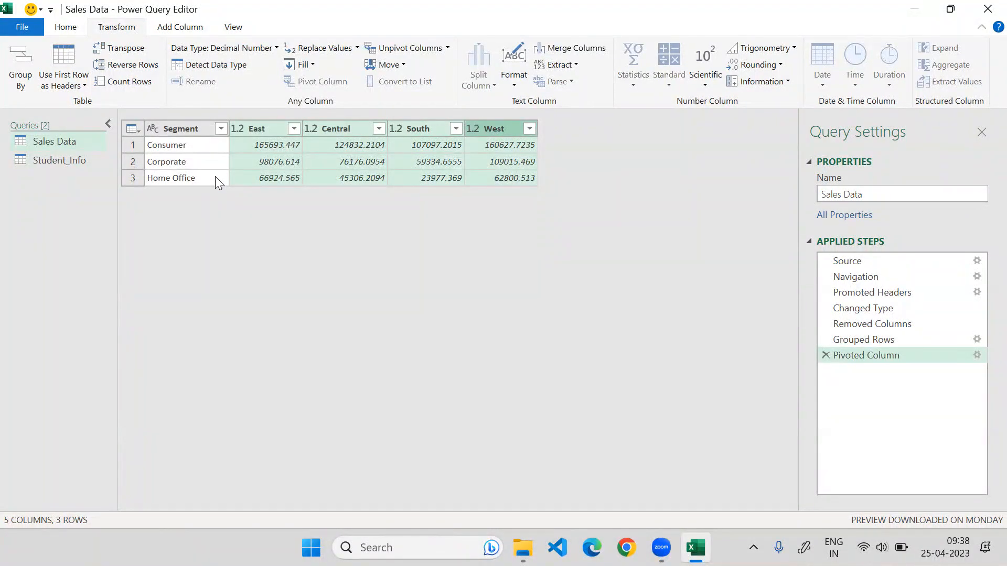
click(189, 125)
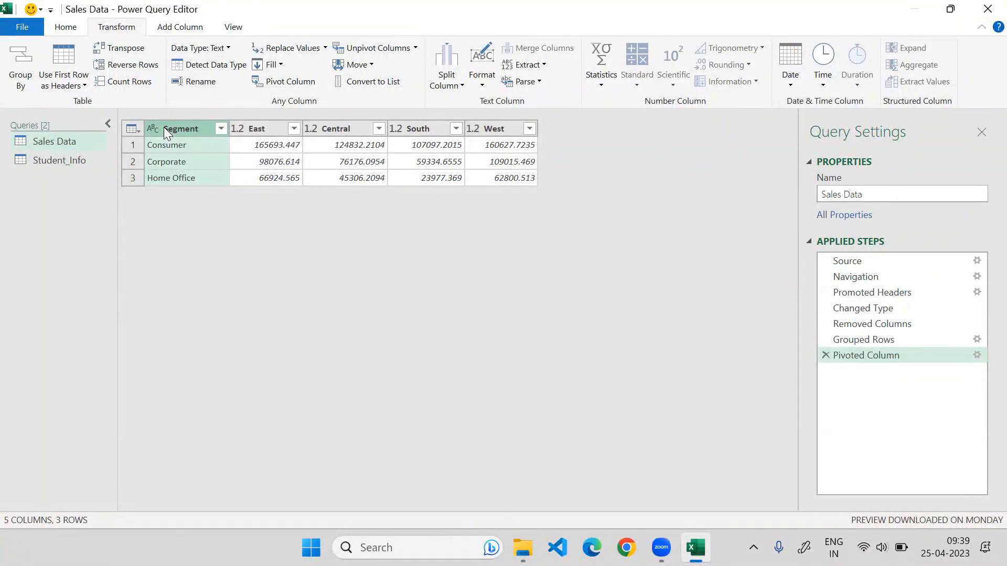
Unpivot the East, Central, South and West columns with the standard Unpivot Columns option.
click(266, 130)
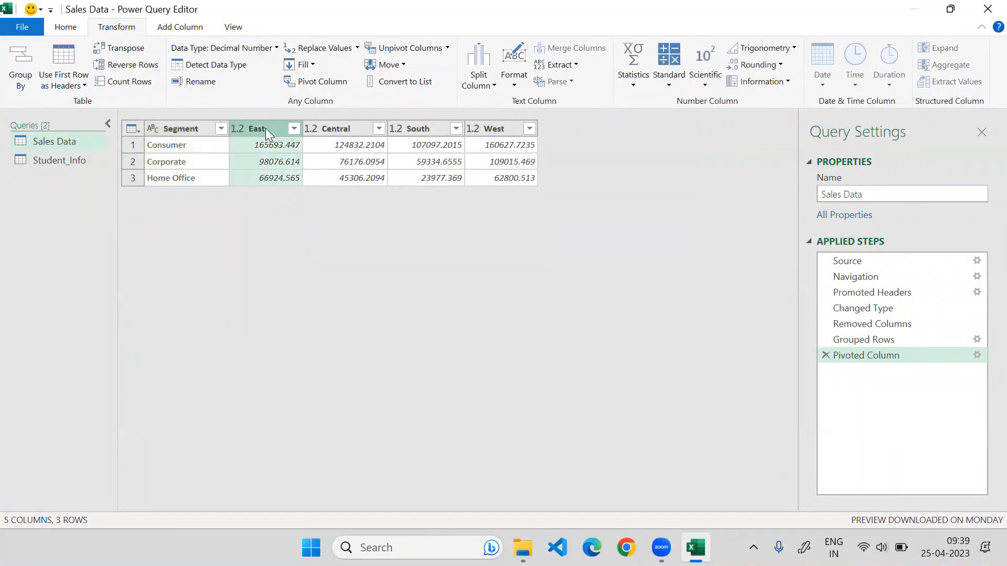
key(shift+Right)
key(shift+Right)
key(shift+Right)
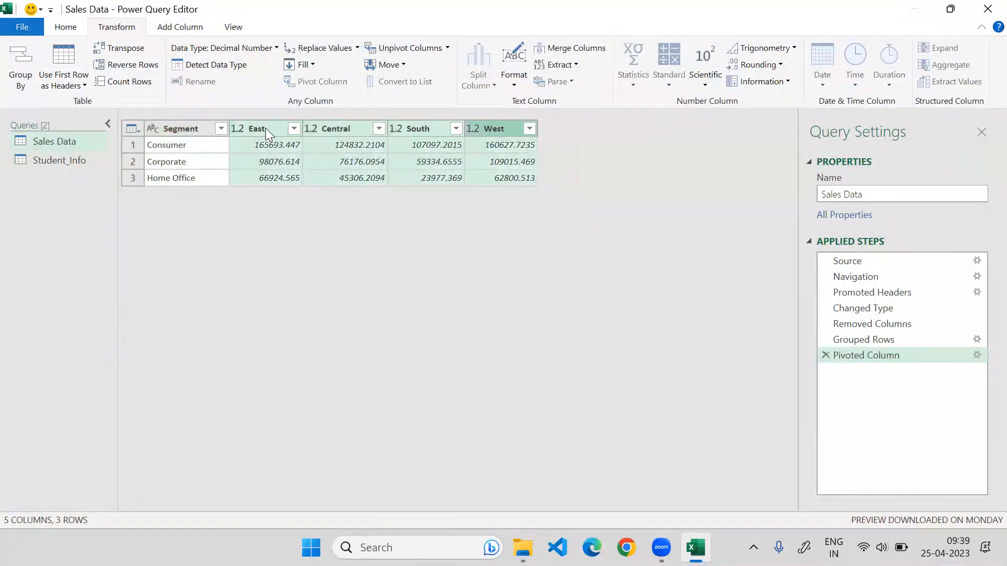
click(446, 47)
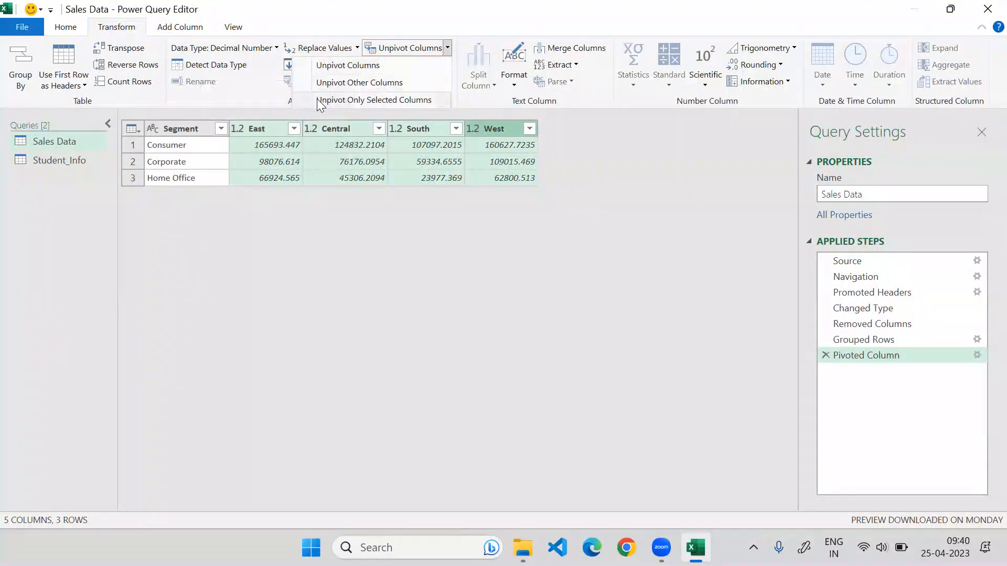
click(340, 257)
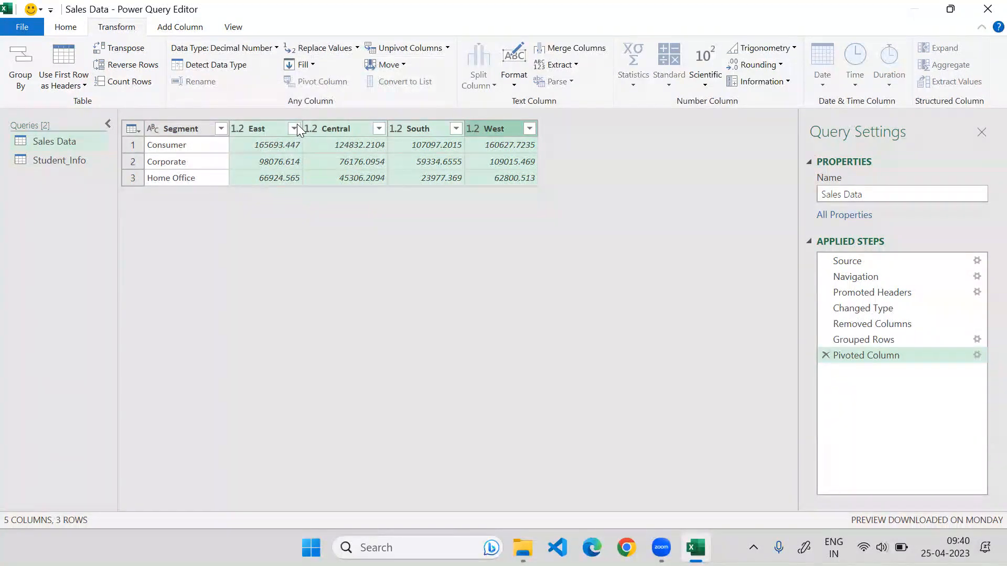
click(448, 47)
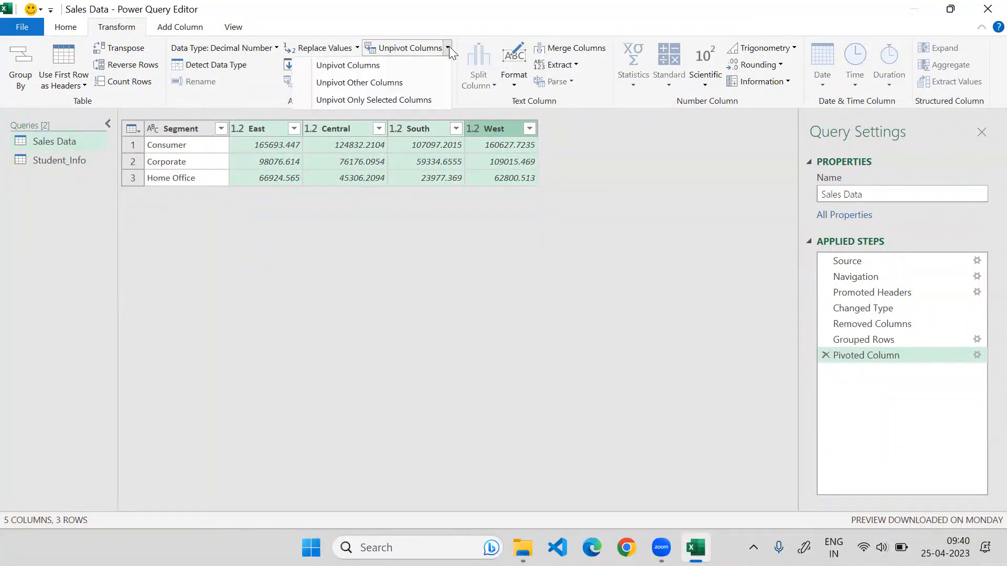
click(392, 65)
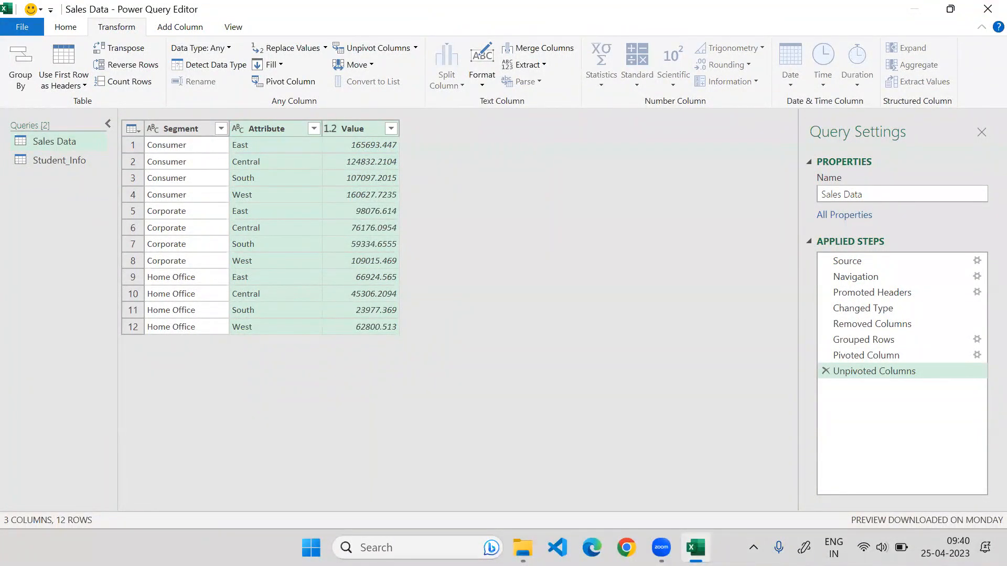
drag(281, 109, 272, 108)
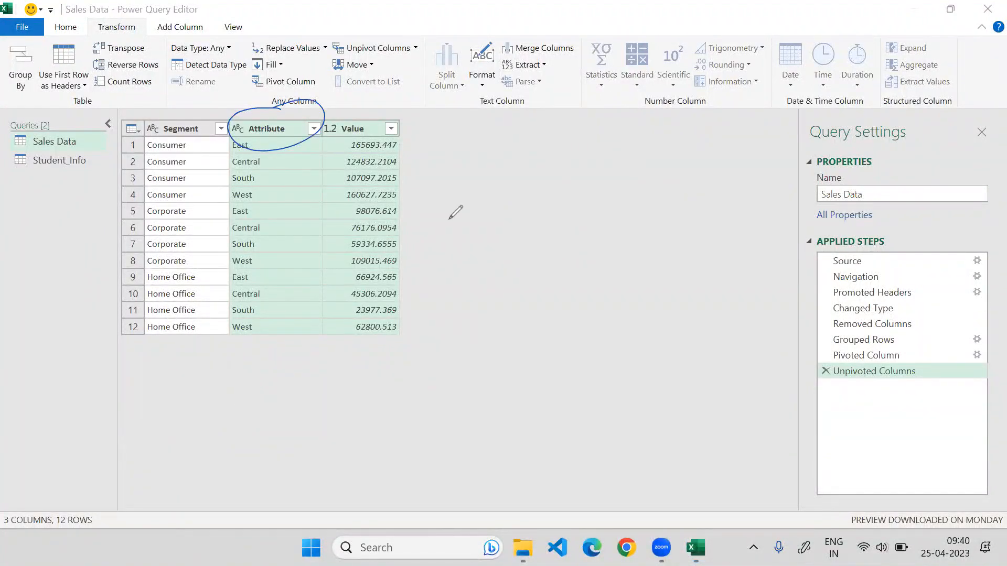
drag(449, 221, 491, 242)
drag(486, 220, 517, 200)
mouse_move(527, 199)
mouse_down()
mouse_move(548, 205)
mouse_move(559, 192)
mouse_up()
mouse_move(550, 197)
mouse_down()
mouse_move(560, 201)
mouse_move(586, 151)
mouse_move(593, 194)
mouse_up()
drag(531, 250, 535, 276)
mouse_move(542, 260)
mouse_down()
mouse_move(548, 240)
mouse_move(559, 264)
mouse_move(585, 238)
mouse_move(630, 236)
mouse_up()
mouse_move(653, 167)
mouse_down()
mouse_move(658, 204)
mouse_move(714, 176)
mouse_move(766, 120)
mouse_up()
drag(541, 311, 786, 172)
mouse_move(616, 292)
mouse_down()
mouse_move(604, 330)
mouse_move(625, 321)
mouse_up()
mouse_move(636, 291)
mouse_down()
mouse_move(639, 314)
mouse_move(648, 295)
mouse_up()
mouse_move(643, 298)
mouse_down()
mouse_move(677, 273)
mouse_move(694, 233)
mouse_move(714, 251)
mouse_move(731, 206)
mouse_up()
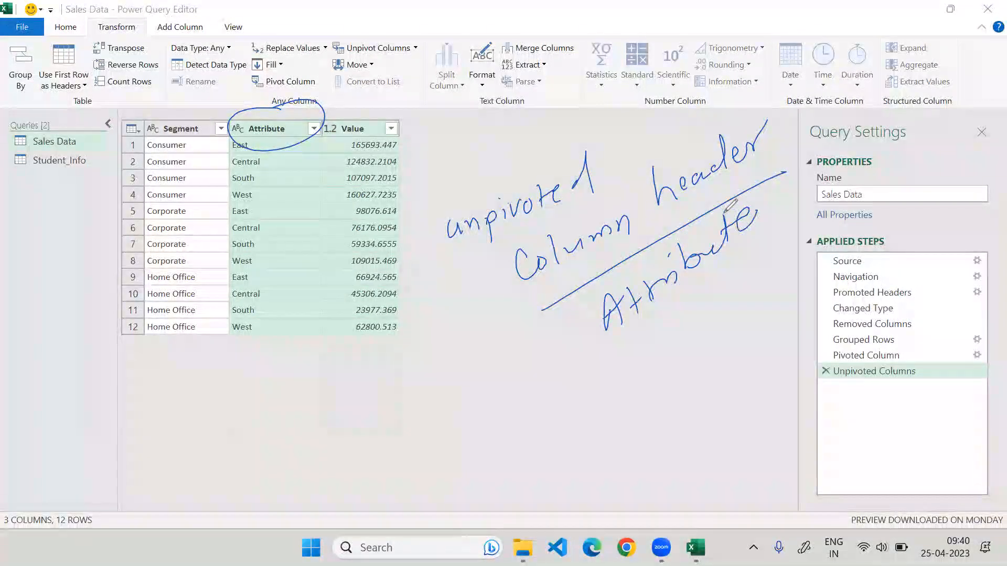
drag(481, 415, 768, 265)
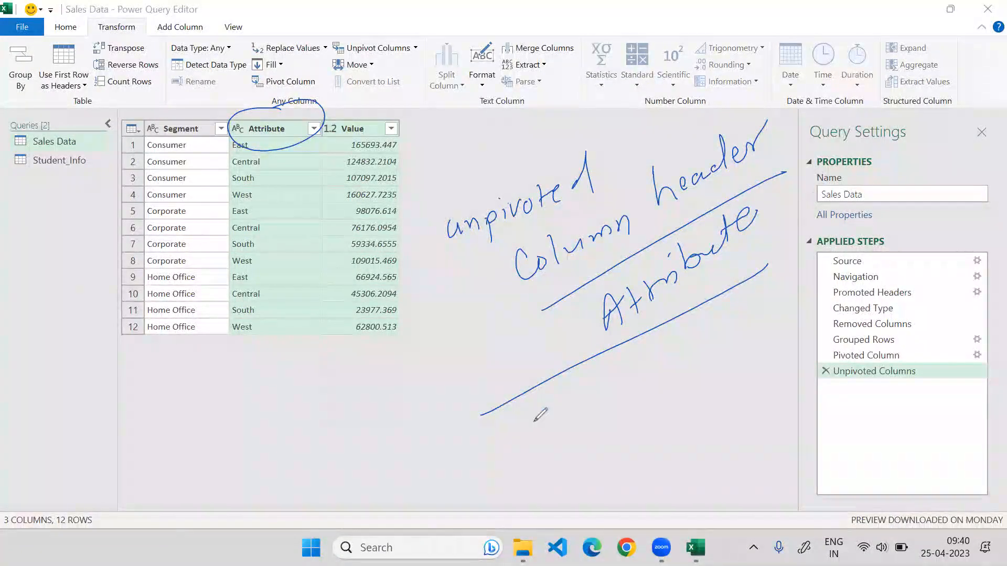
mouse_move(532, 416)
mouse_down()
mouse_move(548, 400)
mouse_move(637, 371)
mouse_up()
mouse_move(749, 216)
mouse_down()
mouse_move(624, 340)
mouse_move(556, 367)
mouse_move(598, 351)
mouse_up()
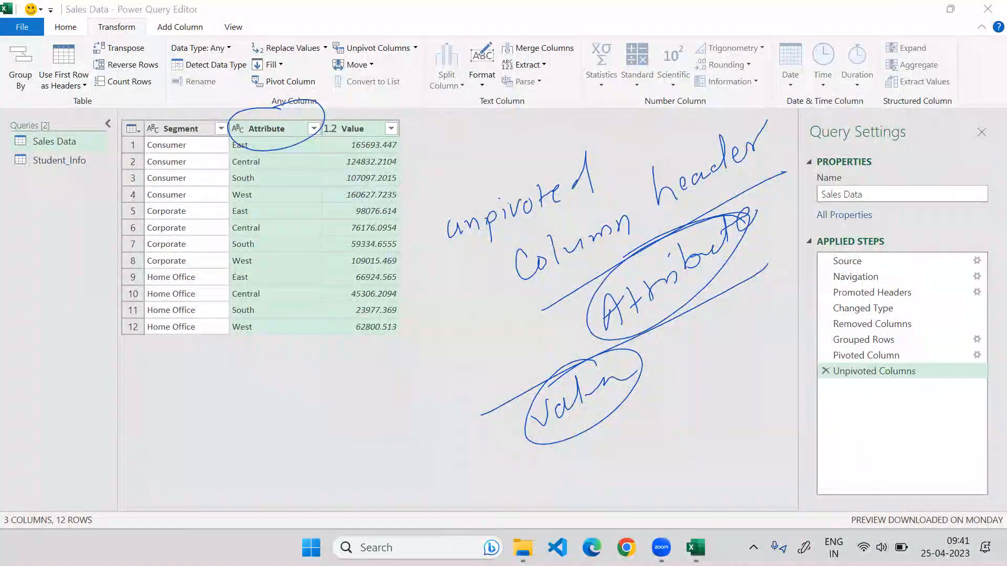
click(969, 192)
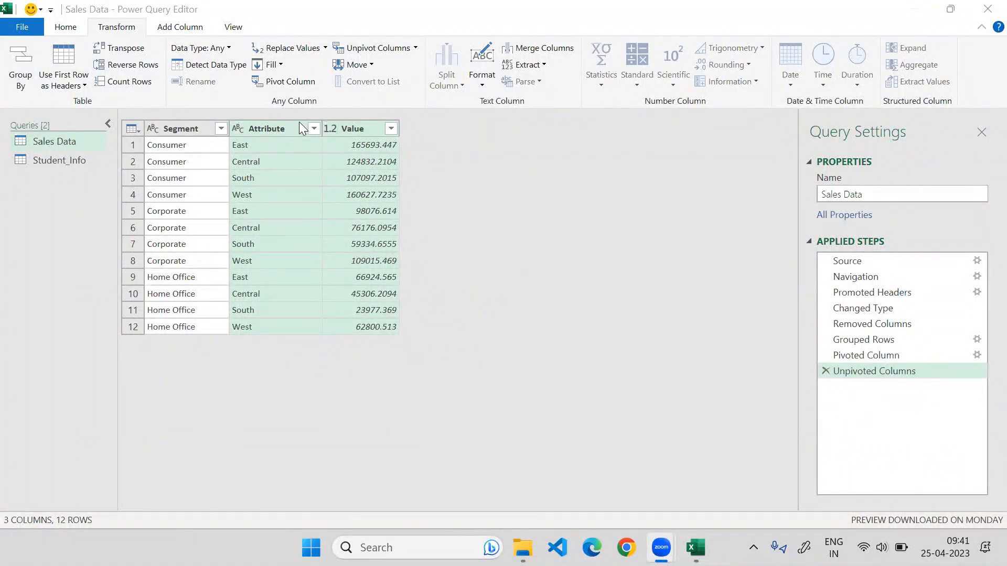
Move the Attribute column to the beginning of the table.
click(286, 126)
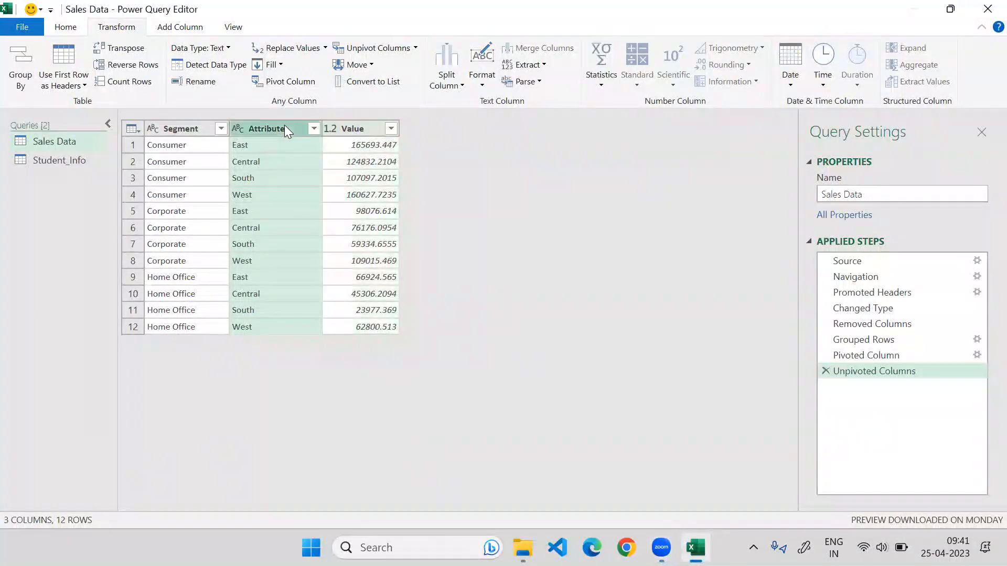
click(362, 68)
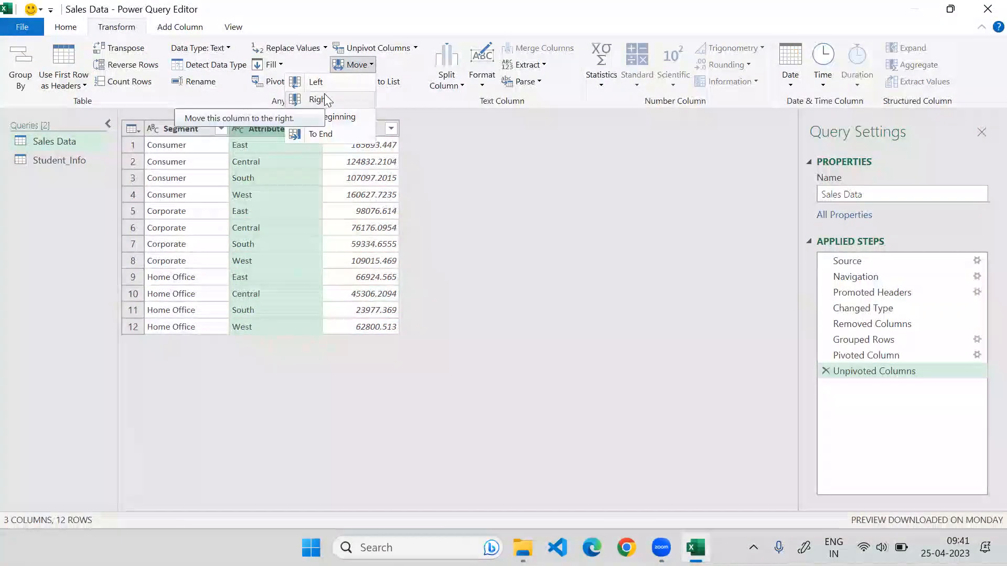
click(325, 118)
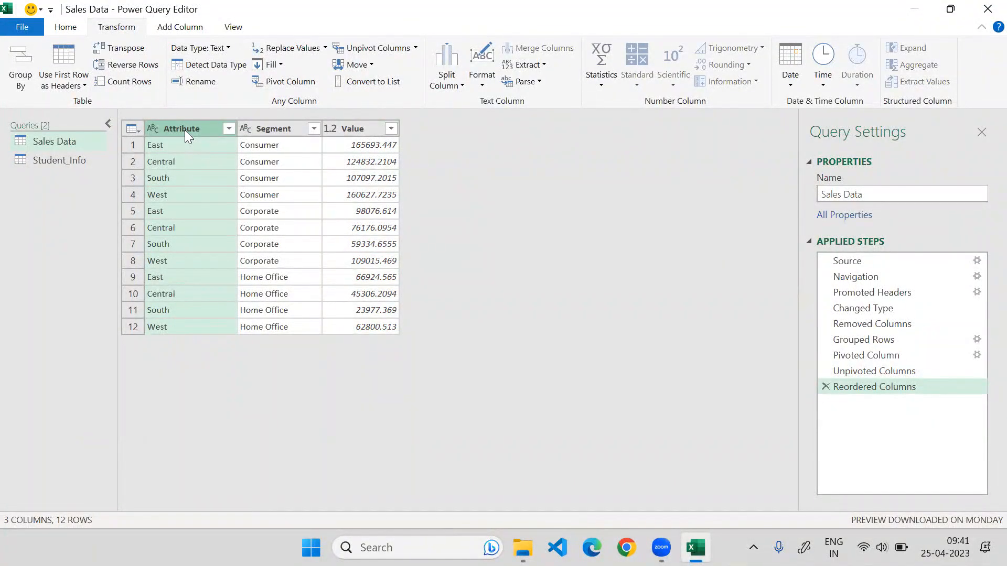
Try converting the Attribute column to a list, and remove that conversion from the applied steps.
click(360, 84)
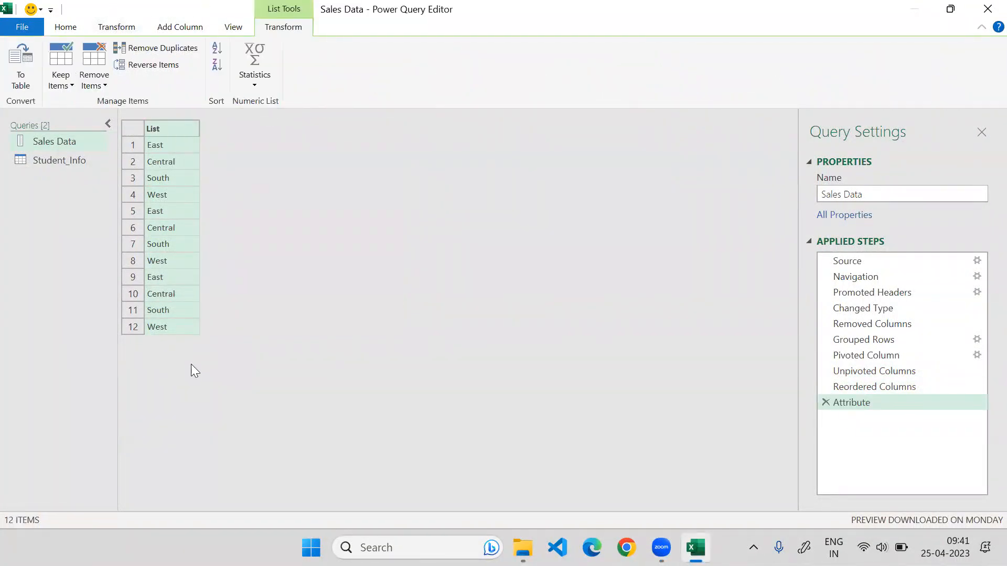
click(826, 402)
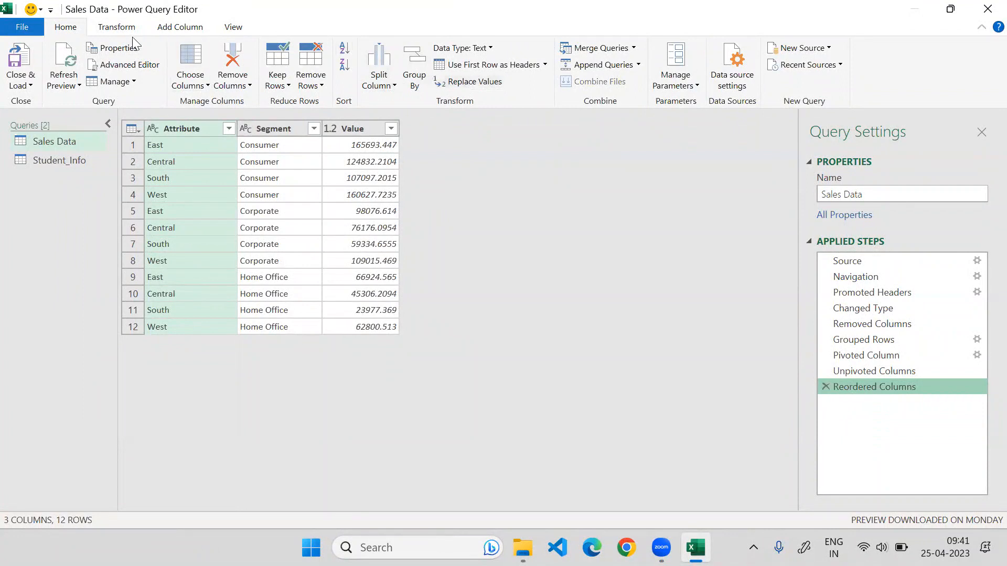
click(108, 30)
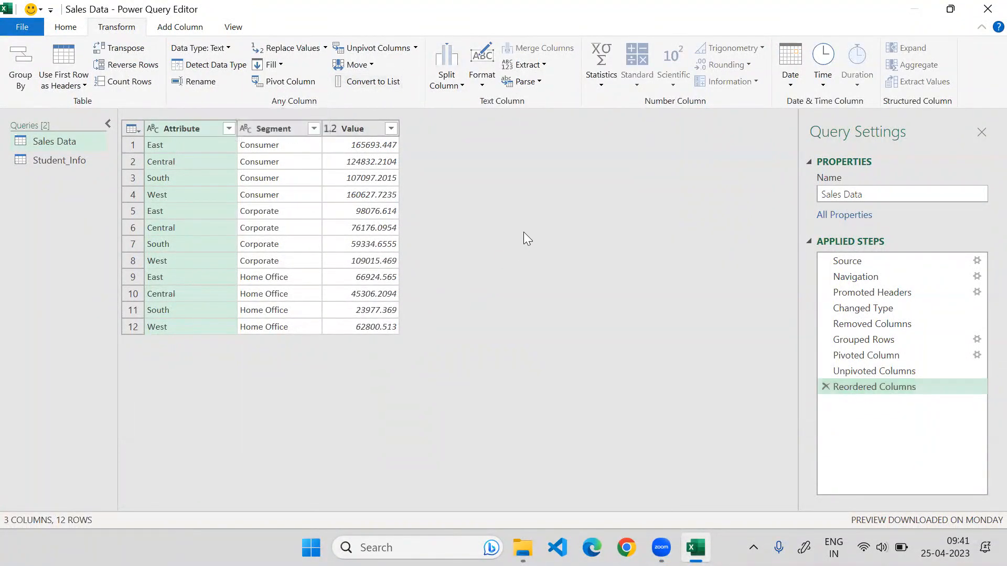
In the Student_Info query, split the Full Name column by a space delimiter at each occurrence.
double_click(68, 165)
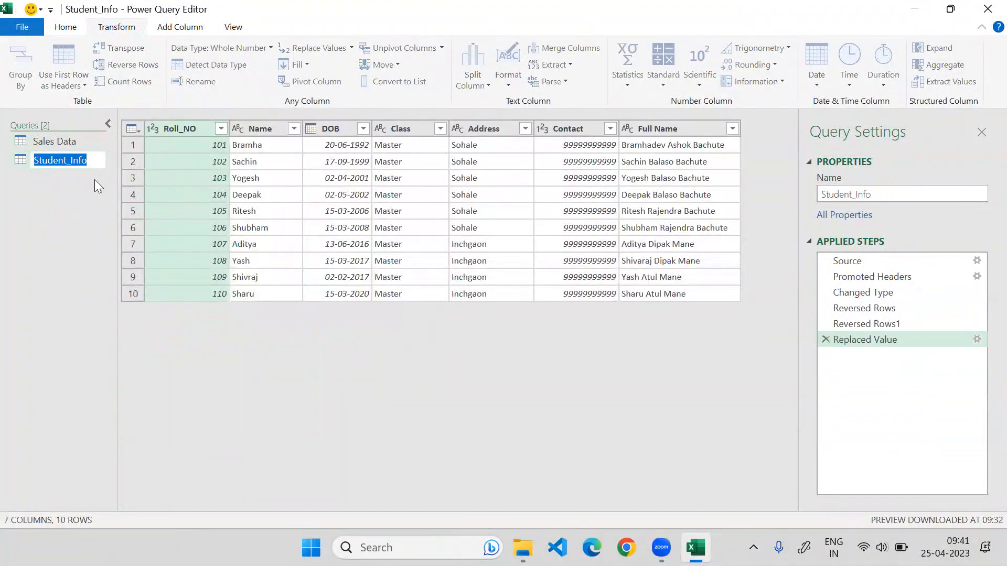
click(75, 241)
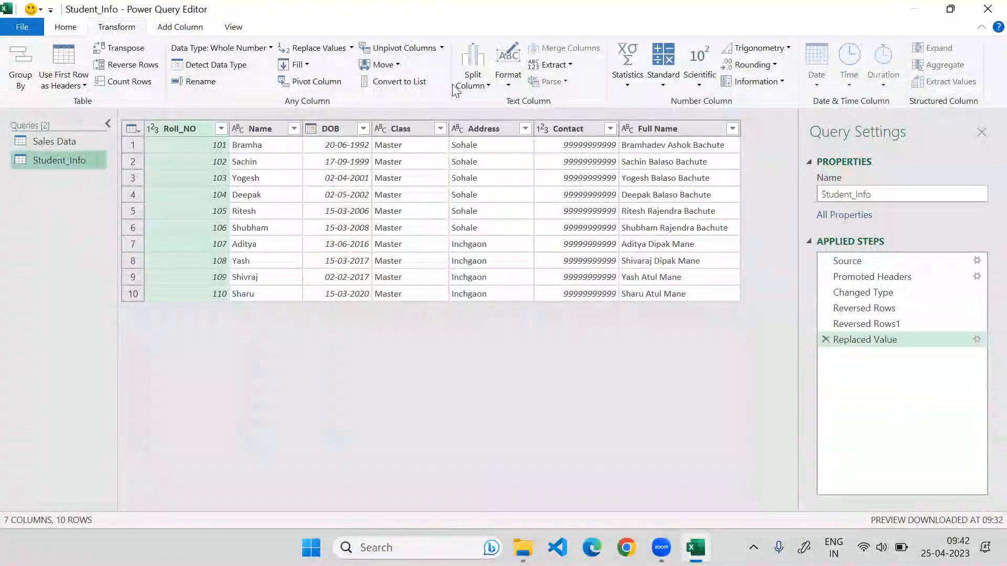
click(636, 132)
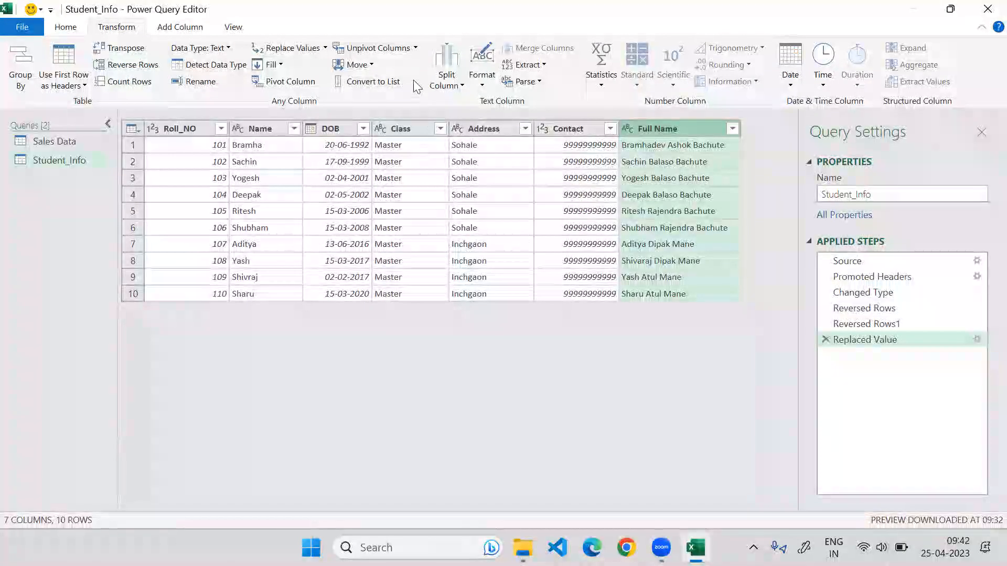
click(442, 87)
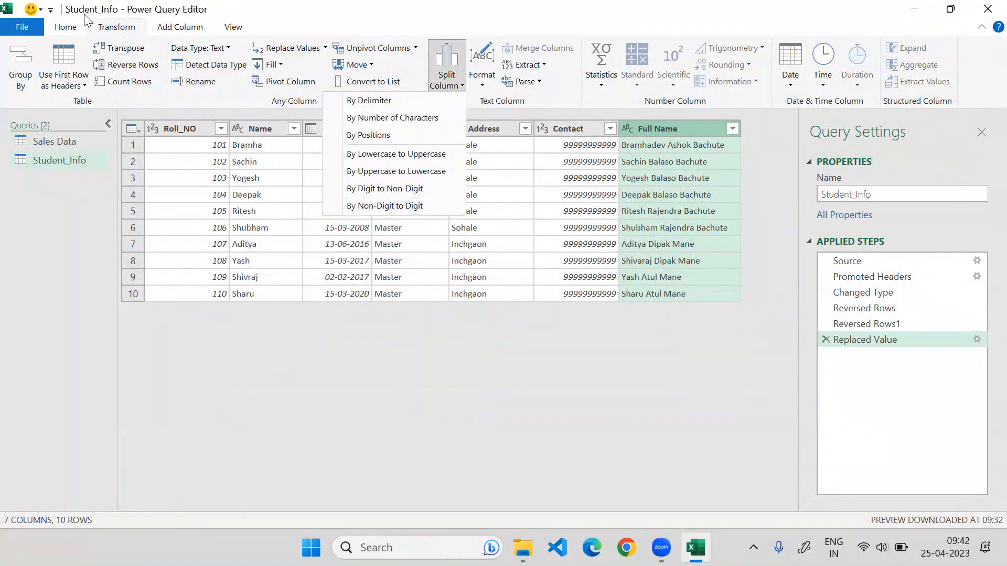
click(73, 30)
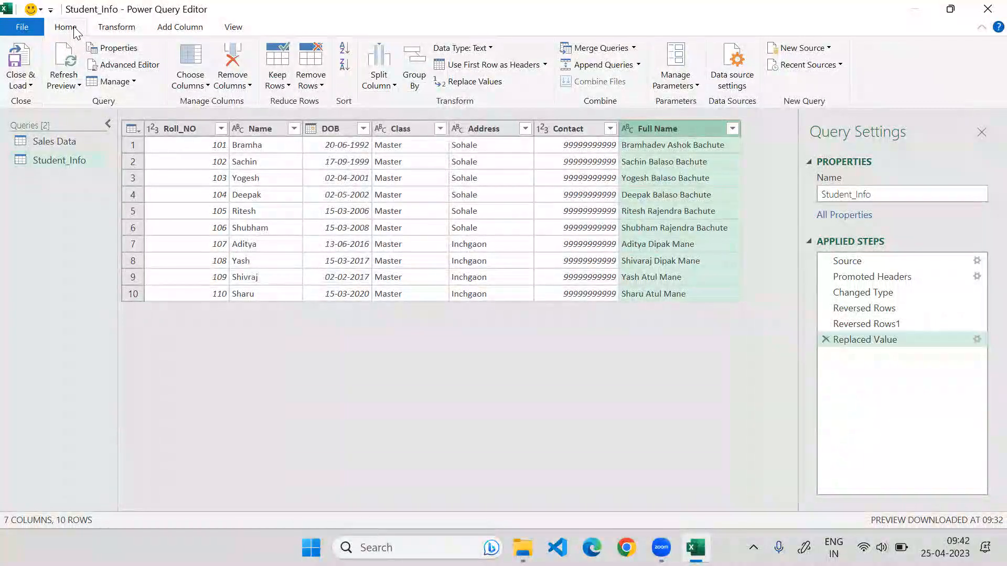
click(114, 27)
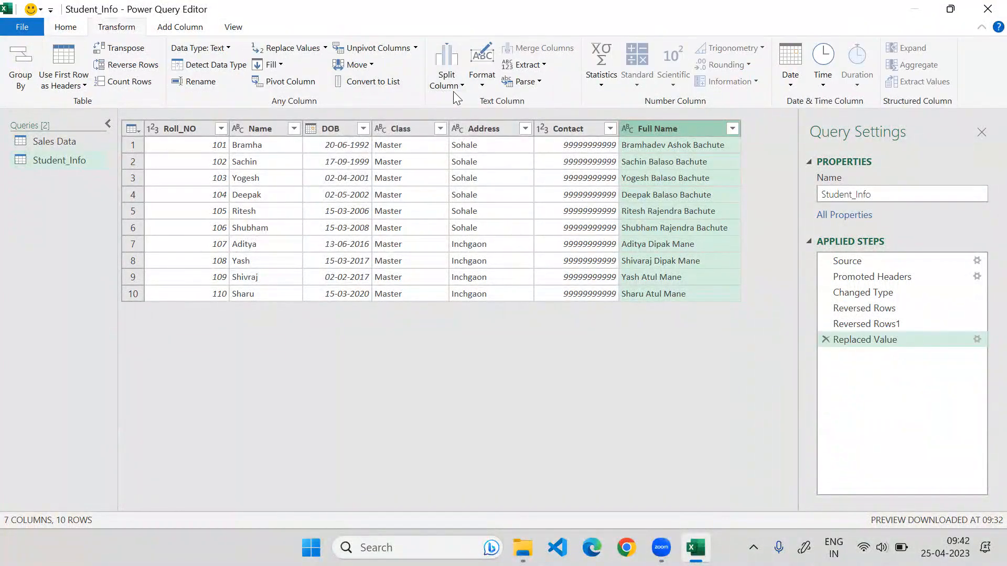
click(446, 81)
click(437, 103)
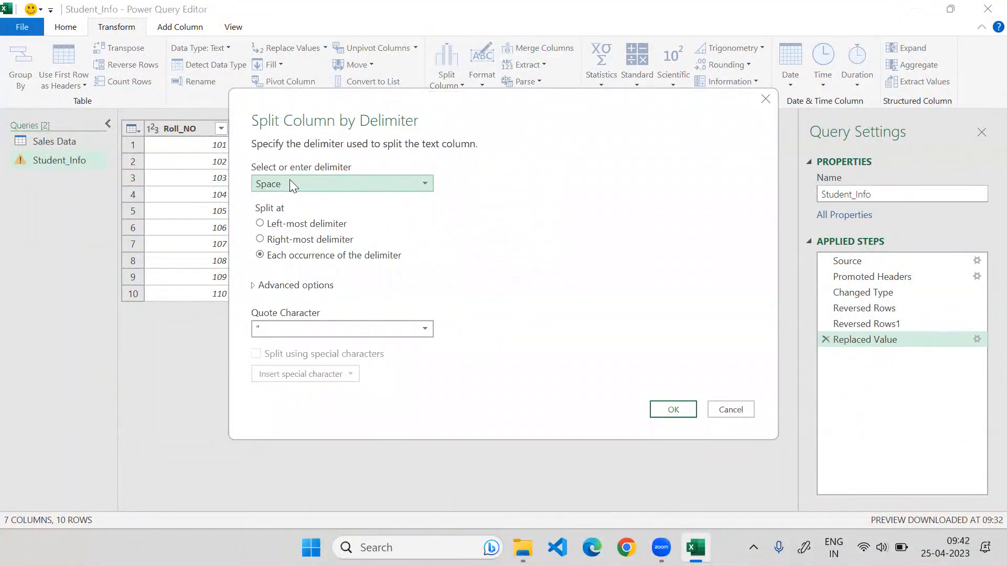
drag(440, 104, 220, 74)
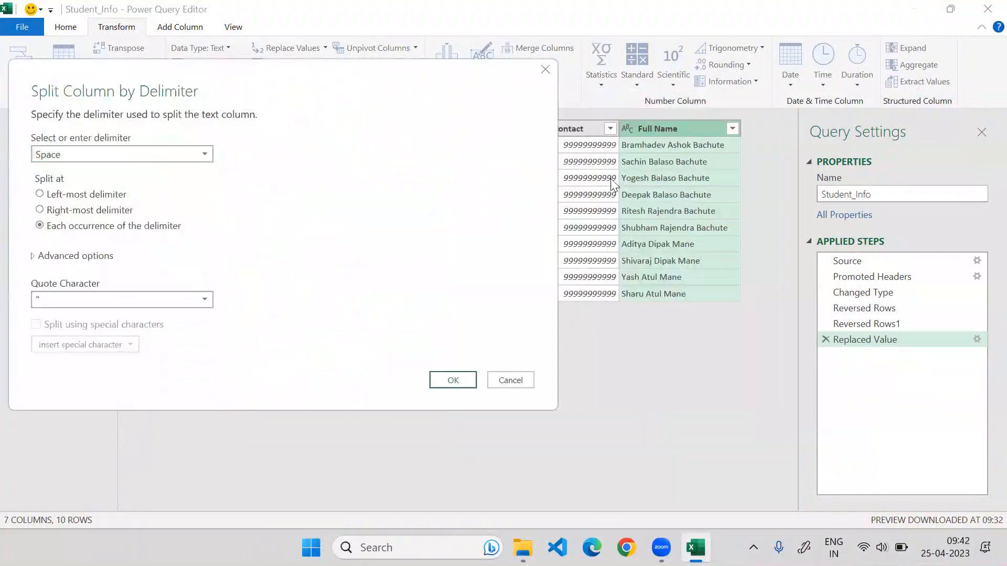
drag(365, 76, 405, 65)
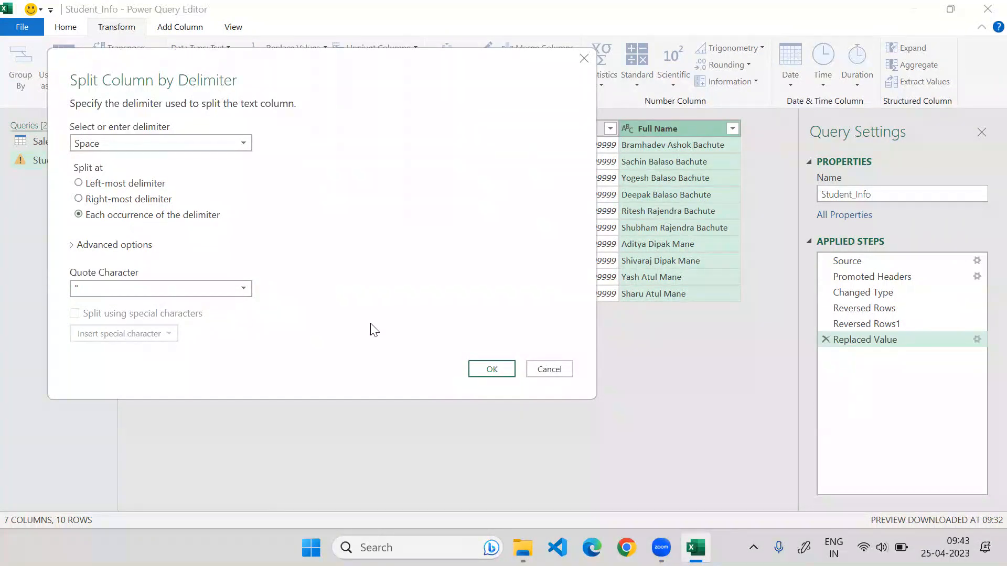
click(489, 373)
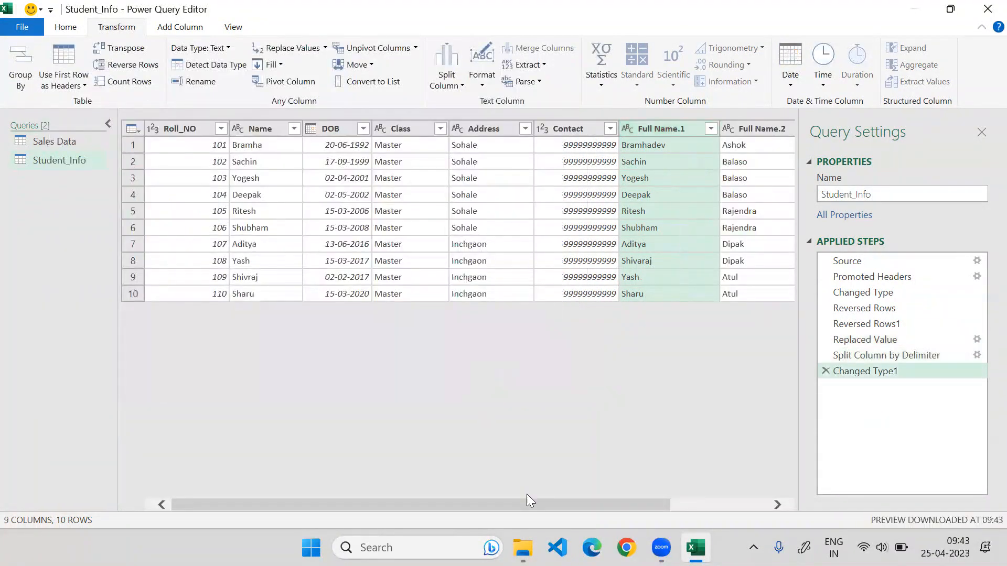
Apply the lowercase, UPPERCASE, Capitalize Each Word and Trim formats in turn to the Full Name.1 column.
drag(568, 506, 778, 505)
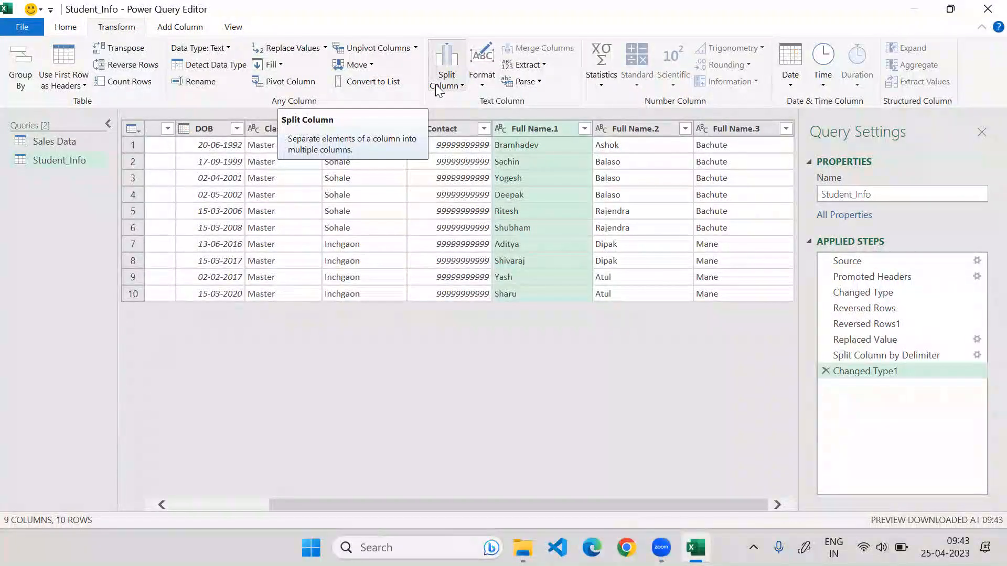
click(476, 85)
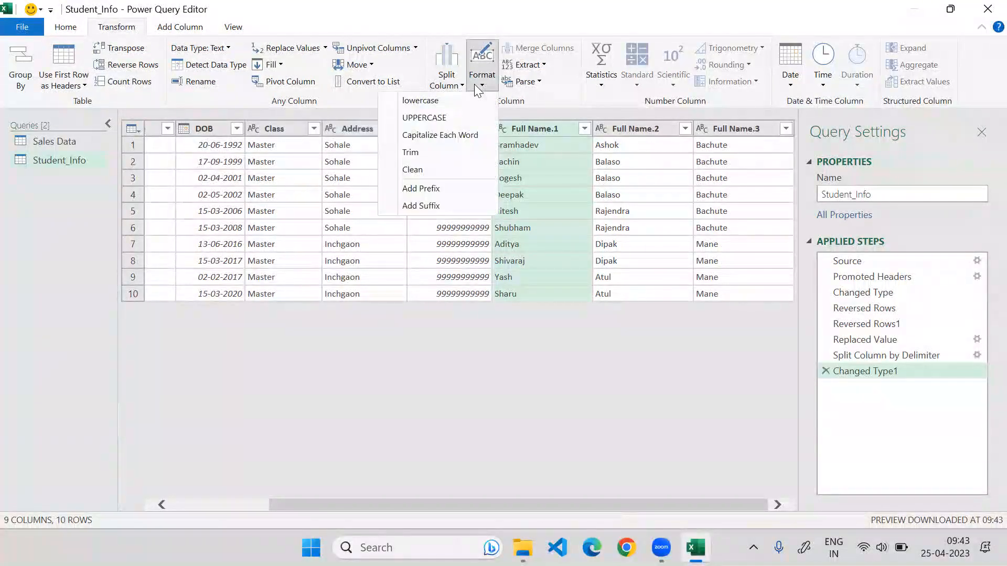
click(462, 104)
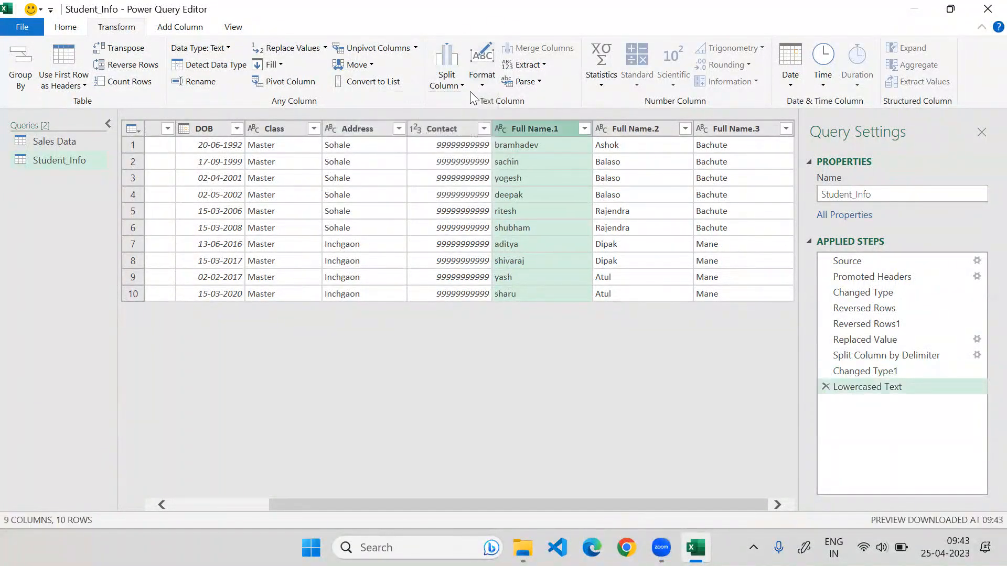
click(465, 121)
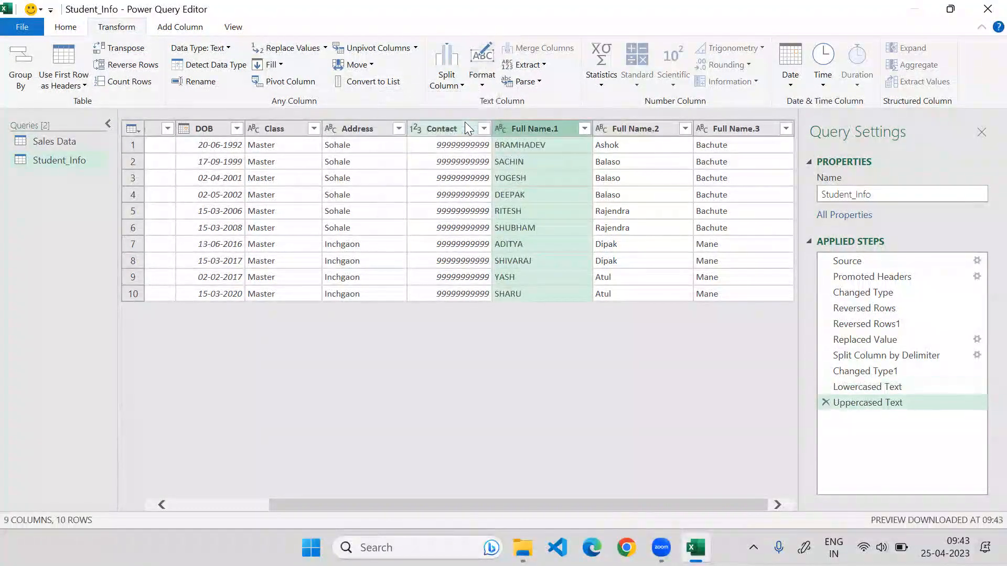
click(482, 73)
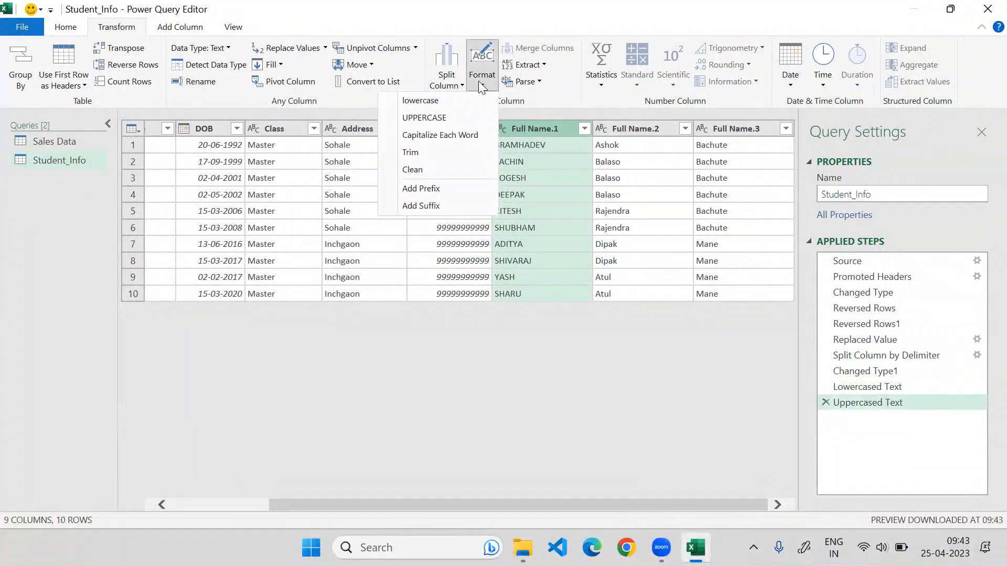
click(454, 135)
click(482, 63)
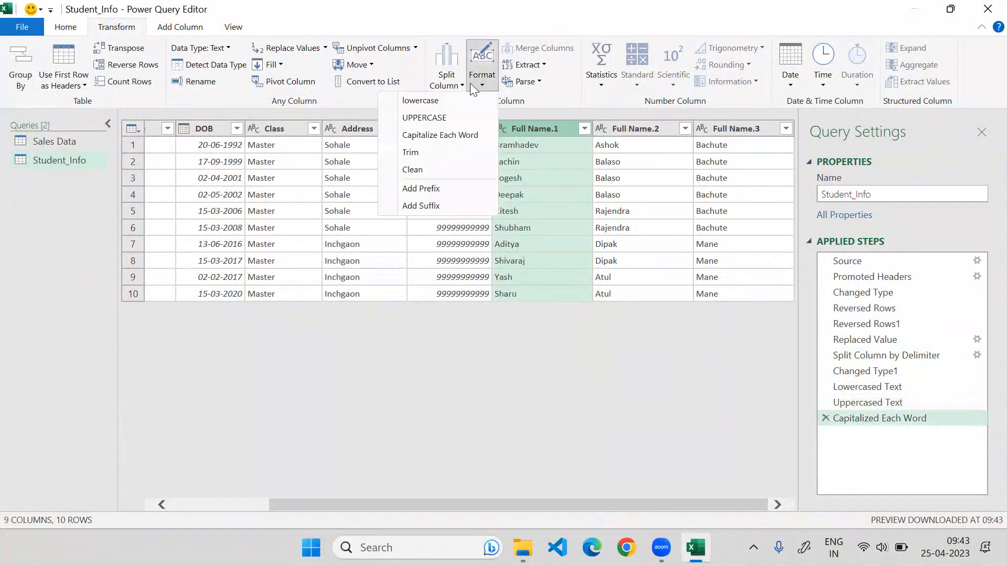
click(430, 152)
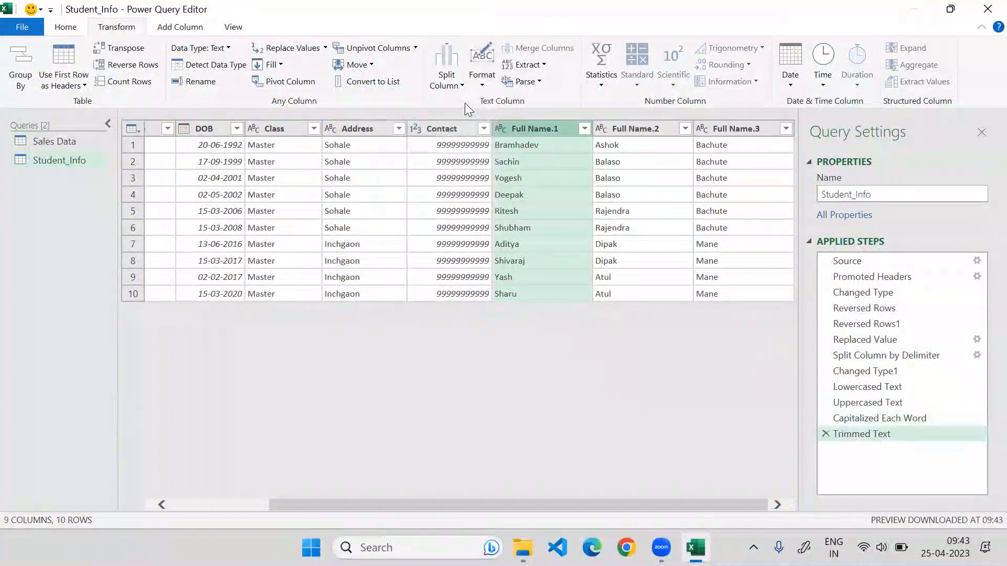
Try a "$" prefix on the Full Name.1 column, remove it, and look at the Add Suffix option without applying it.
click(483, 84)
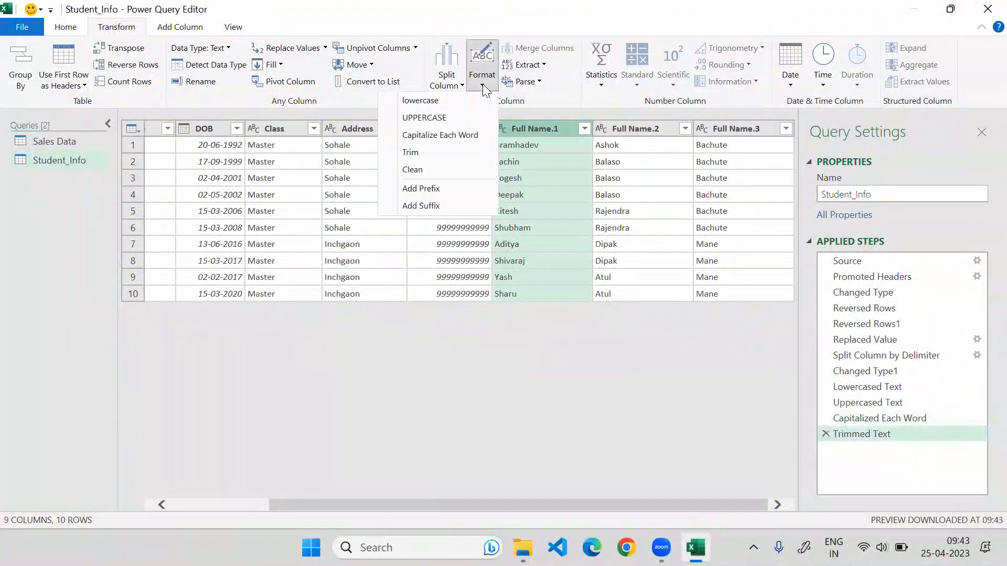
click(426, 187)
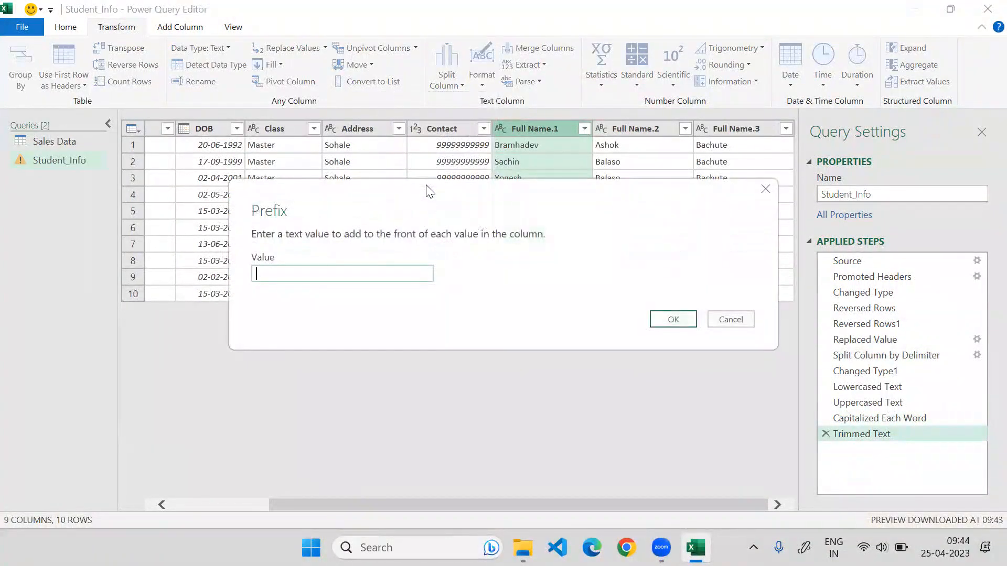
text($)
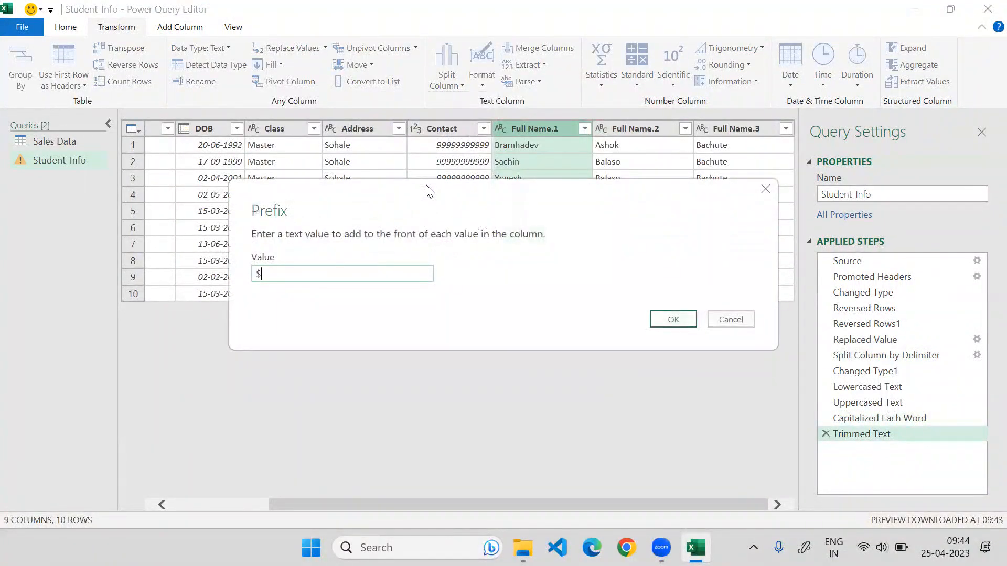
click(682, 318)
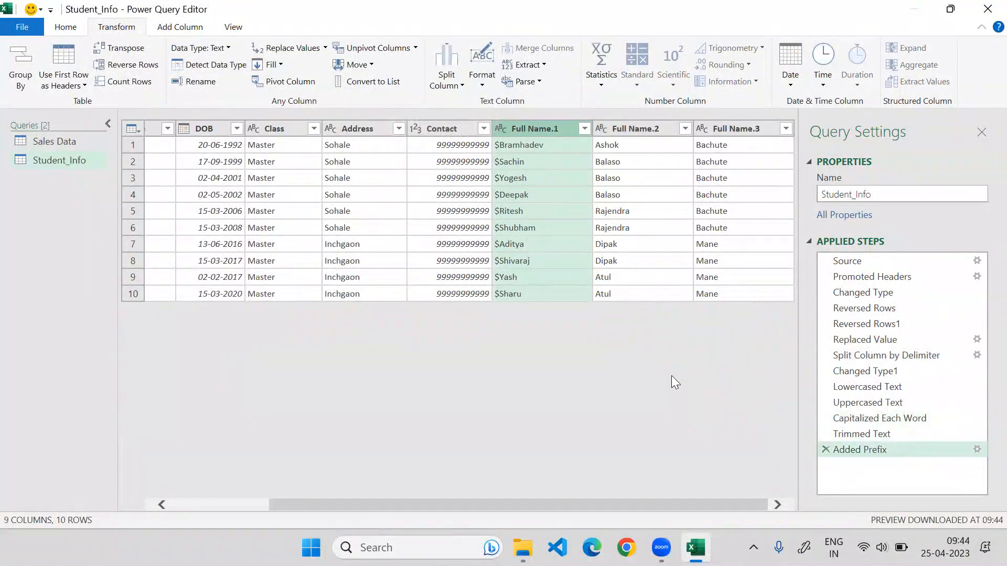
click(826, 449)
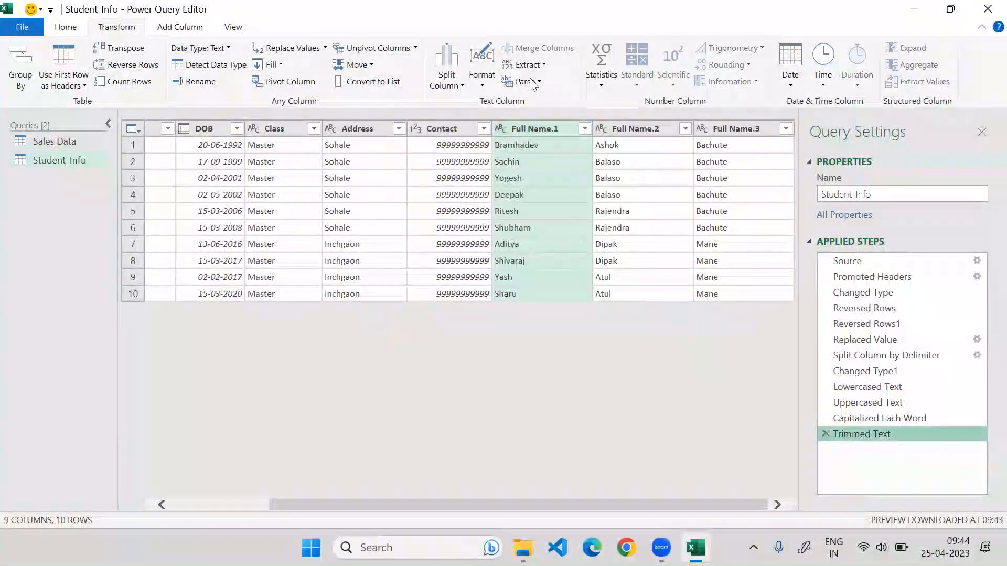
click(482, 74)
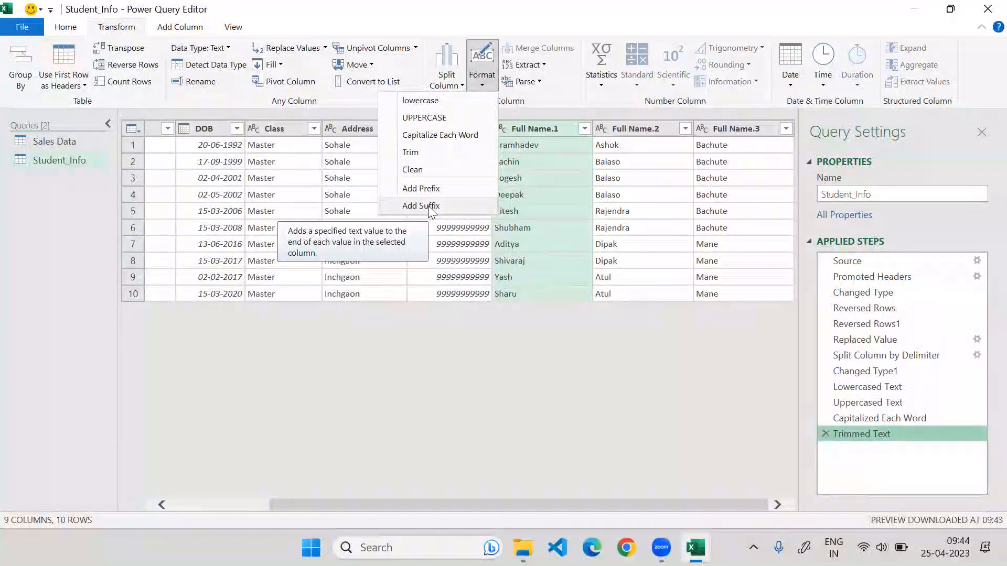
click(516, 329)
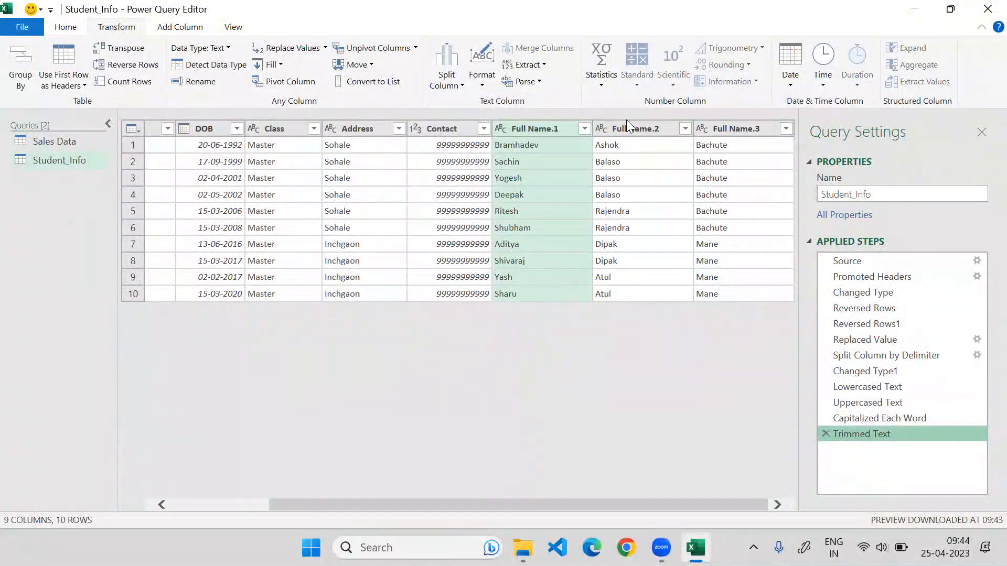
Merge the Full Name.1, Full Name.2 and Full Name.3 columns into one column named Merged, with a space as separator.
click(782, 504)
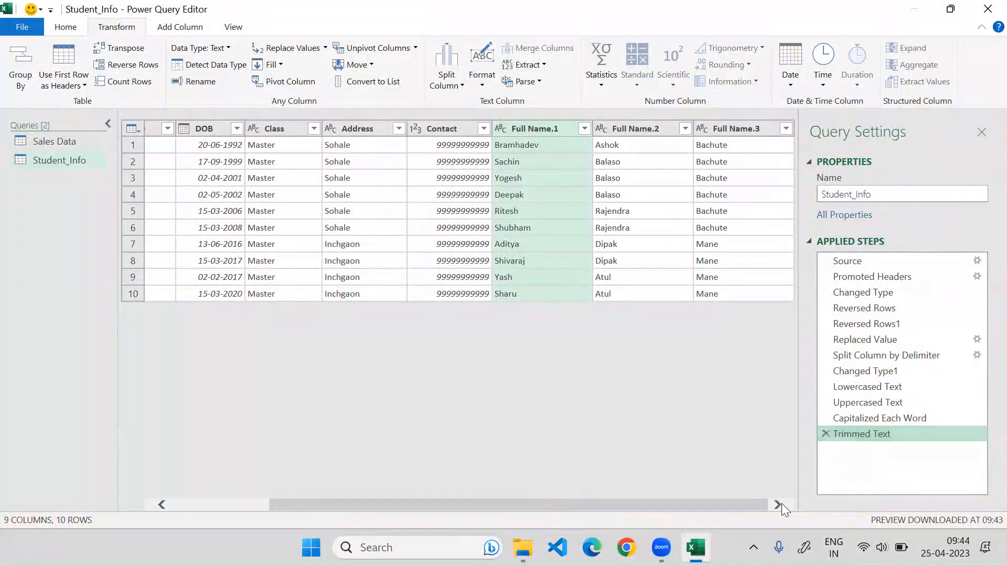
ctrl+click(619, 128)
ctrl+click(720, 130)
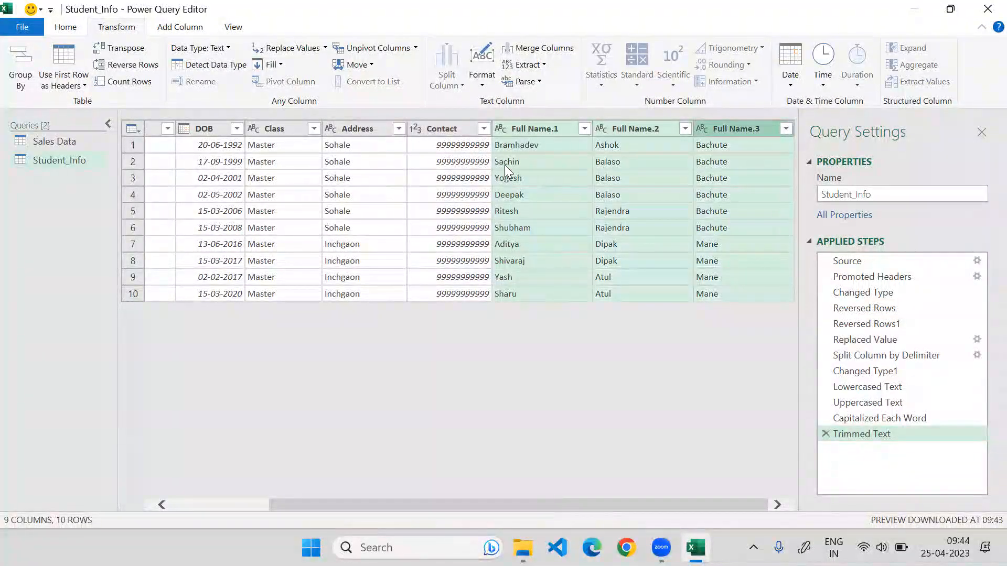
click(543, 50)
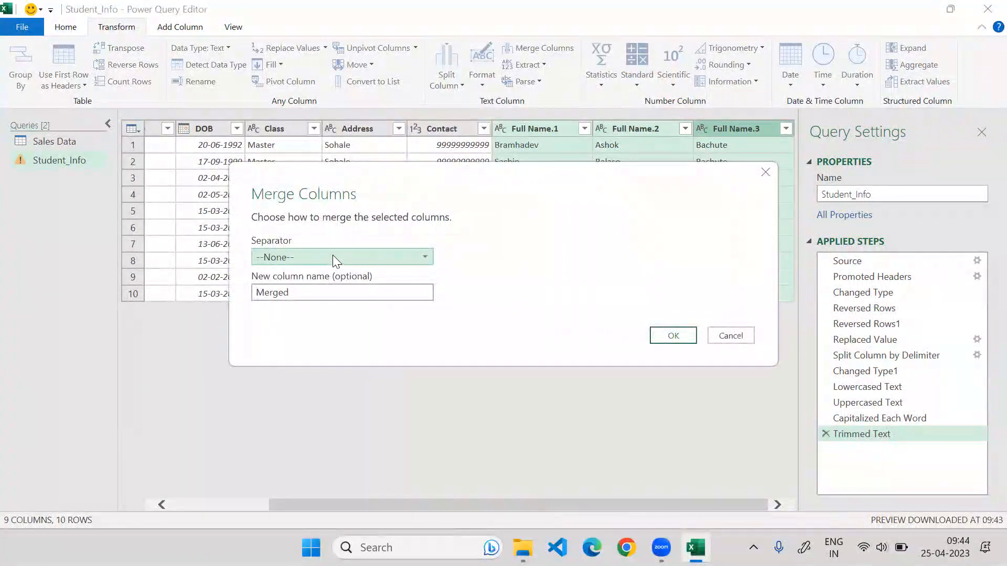
click(332, 256)
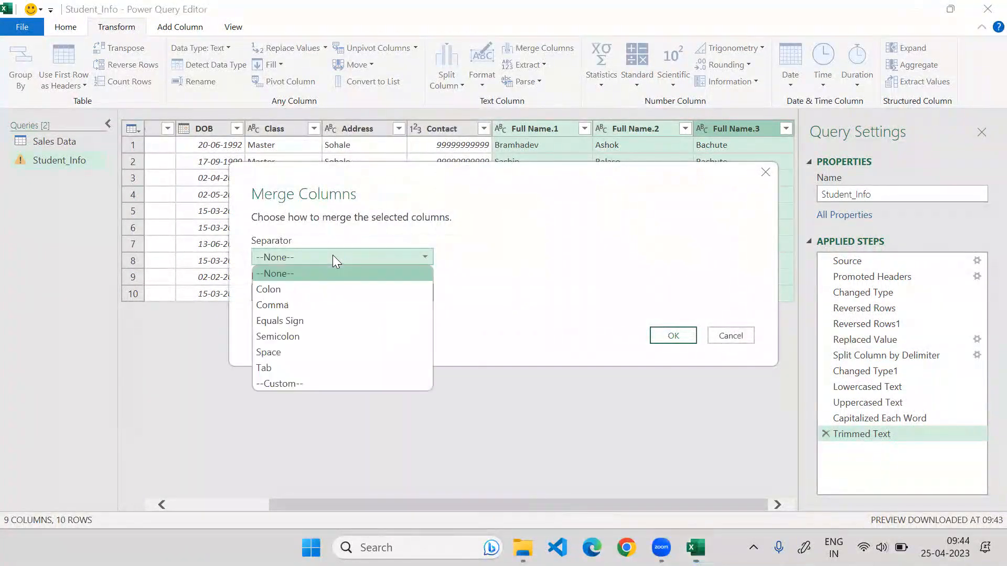
click(276, 353)
click(667, 338)
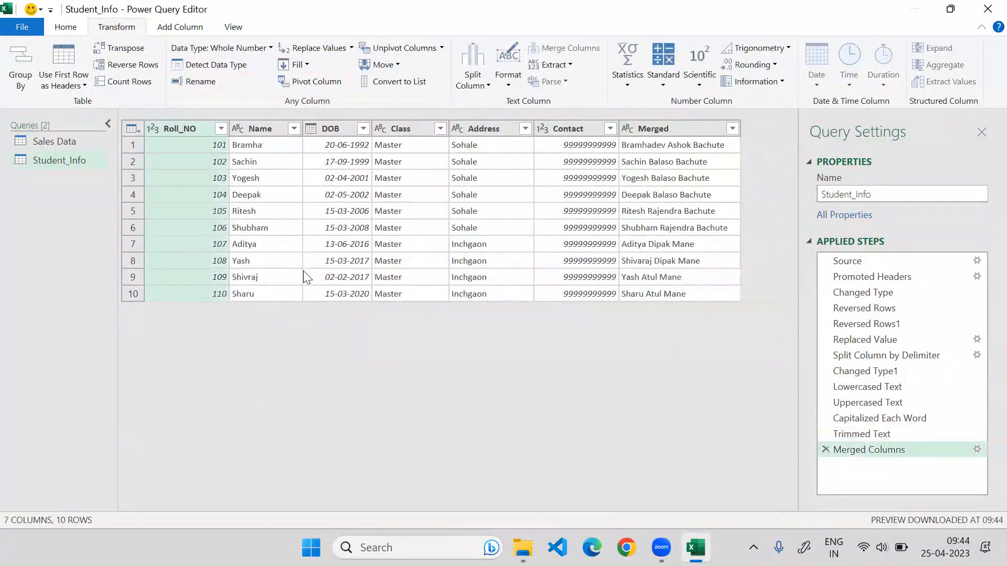
Replace the values of the Merged column with their text length using Extract.
click(655, 129)
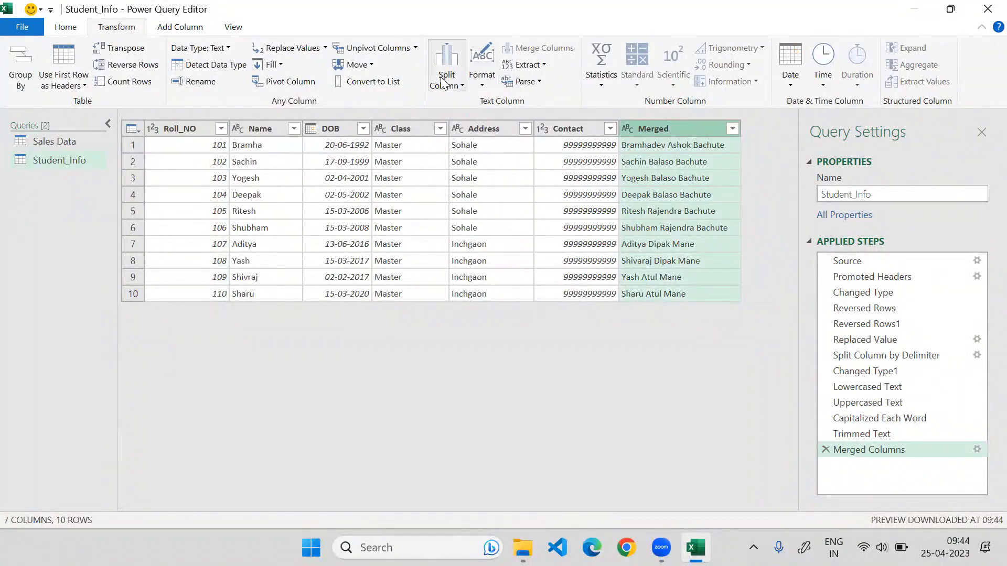
click(528, 67)
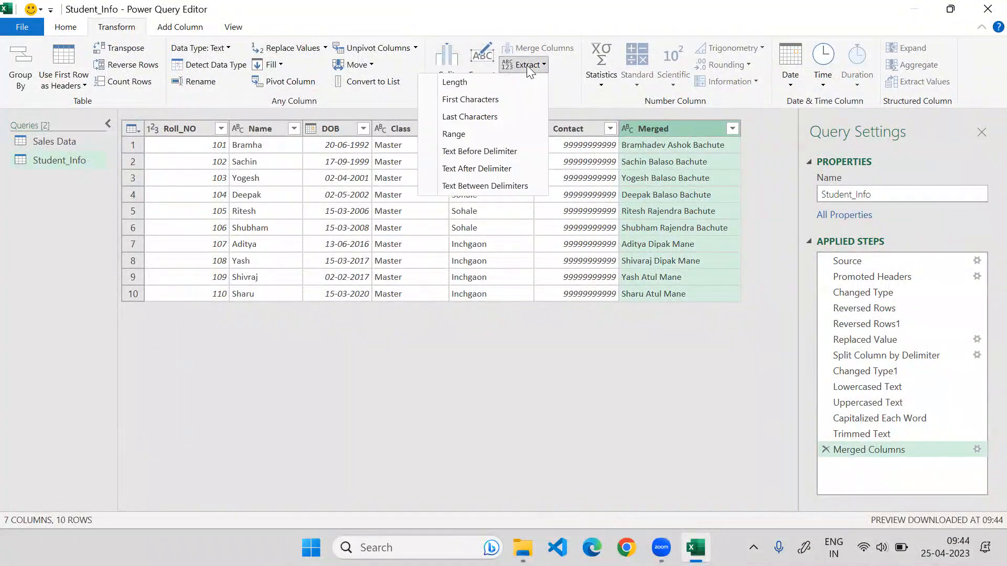
click(499, 82)
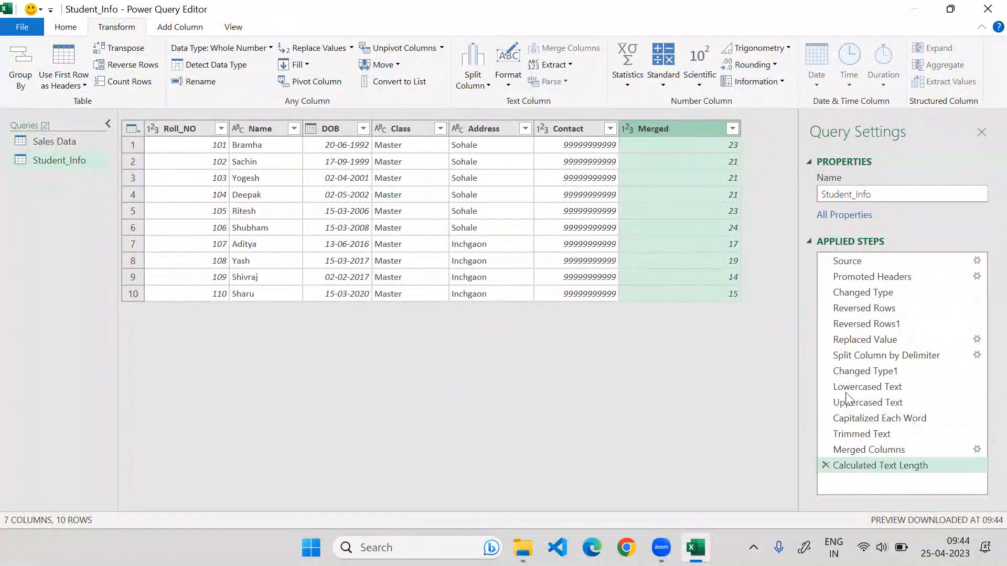
Remove the applied step that calculates the text length of the Merged column.
click(825, 465)
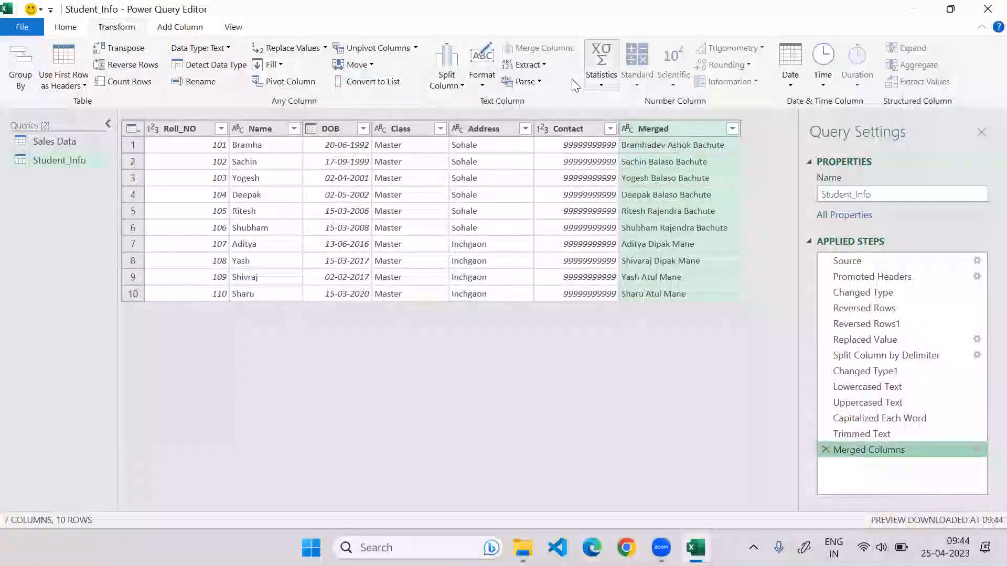
Try extracting the first 6 characters of the Merged column, and remove that applied step.
click(543, 64)
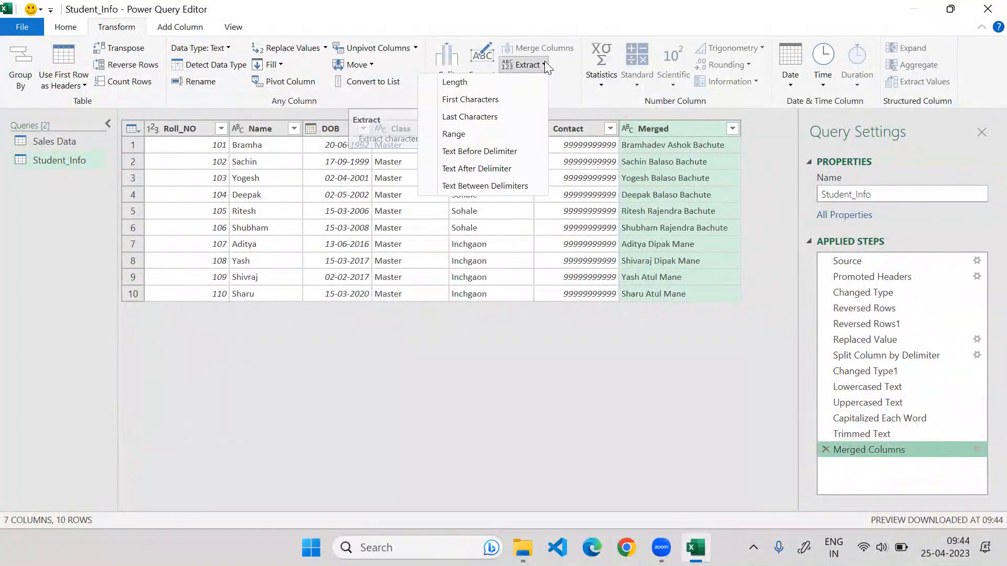
click(488, 102)
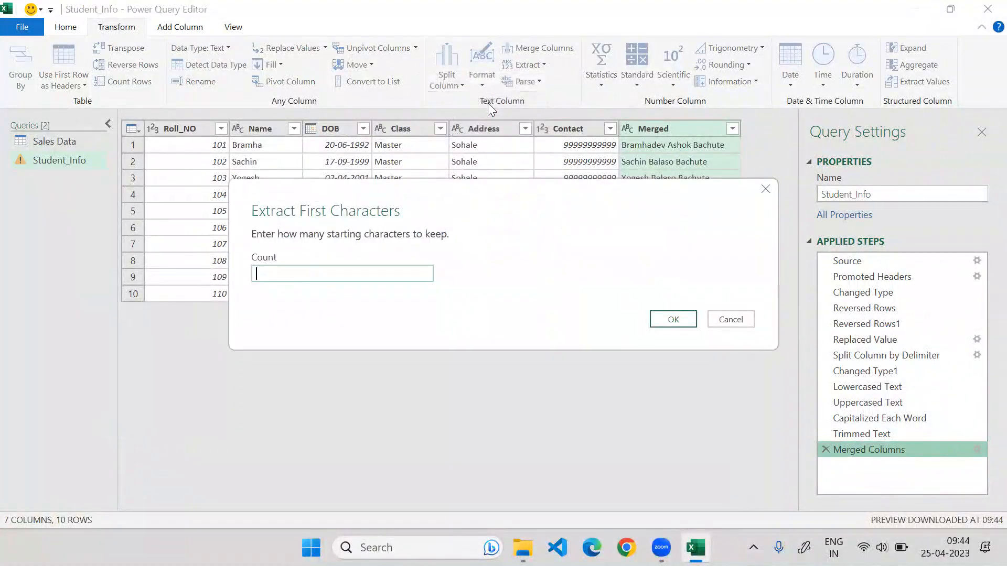
text(6)
click(666, 319)
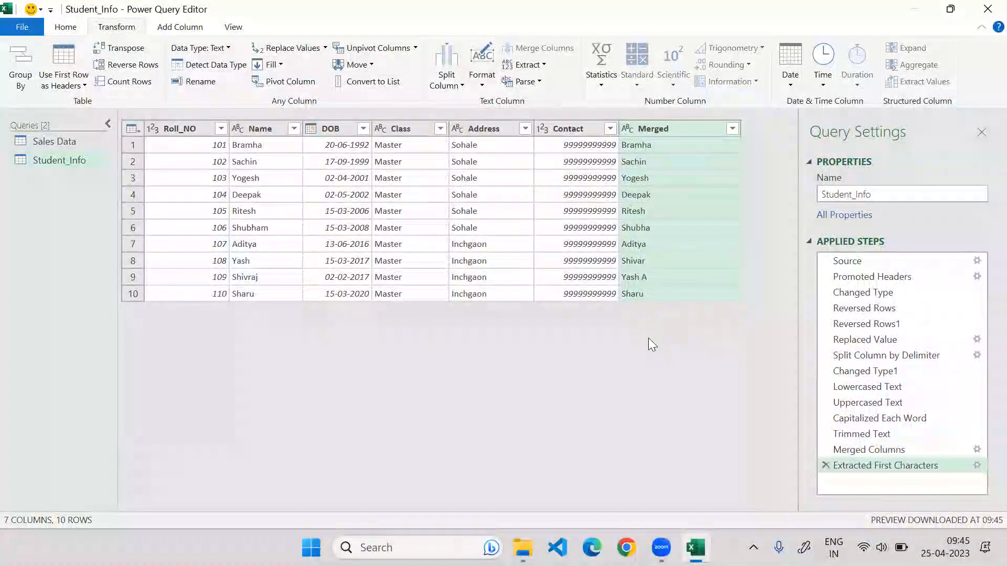
click(827, 464)
Try extracting a text range of 5 characters from starting index 5 in the Merged column, and remove that applied step.
click(537, 65)
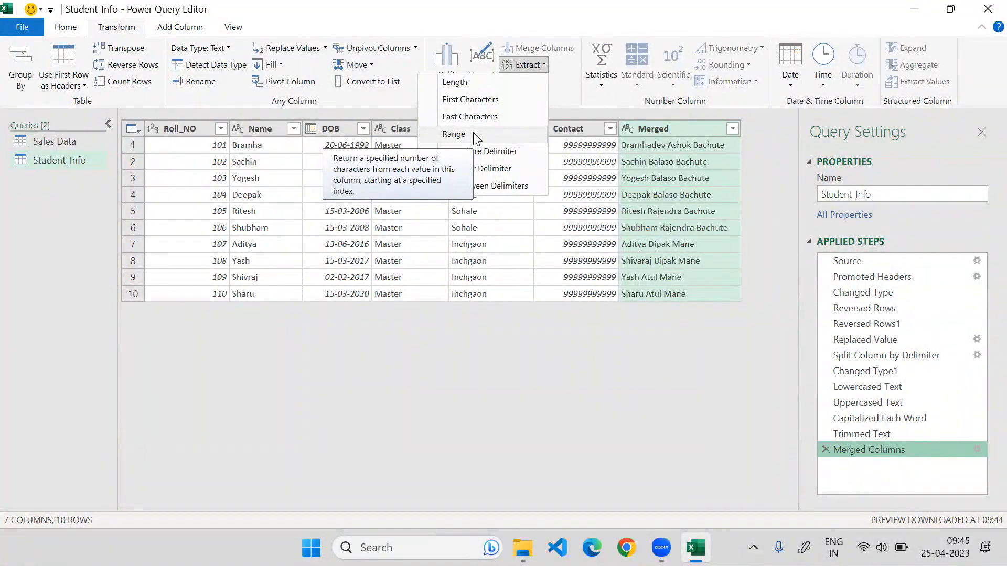
click(475, 135)
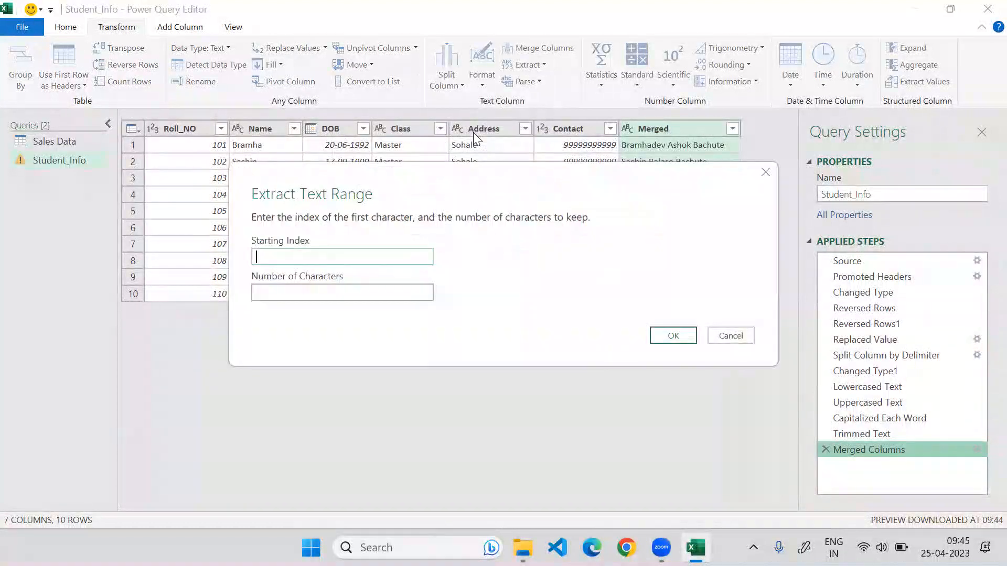
text(5)
click(287, 298)
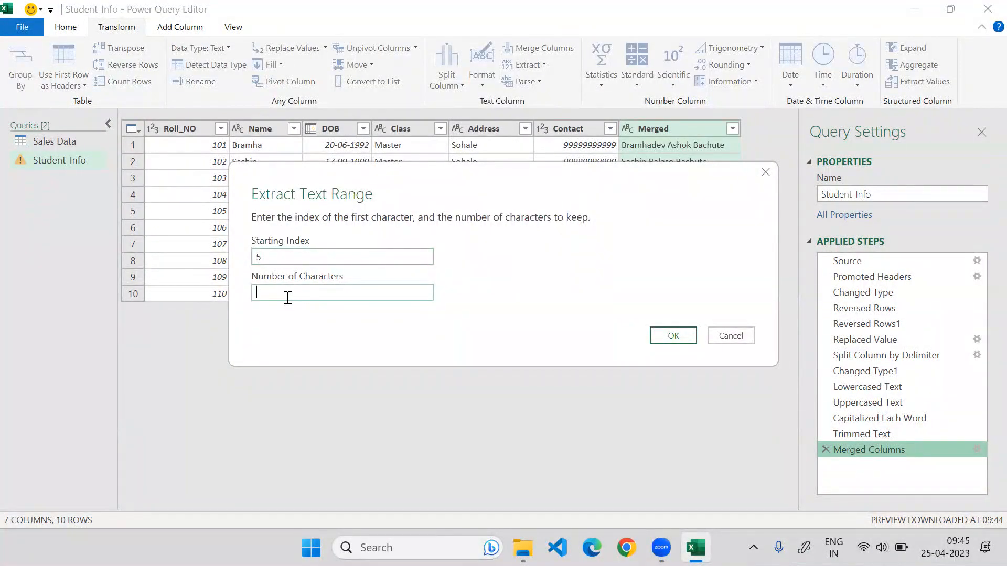
text(5)
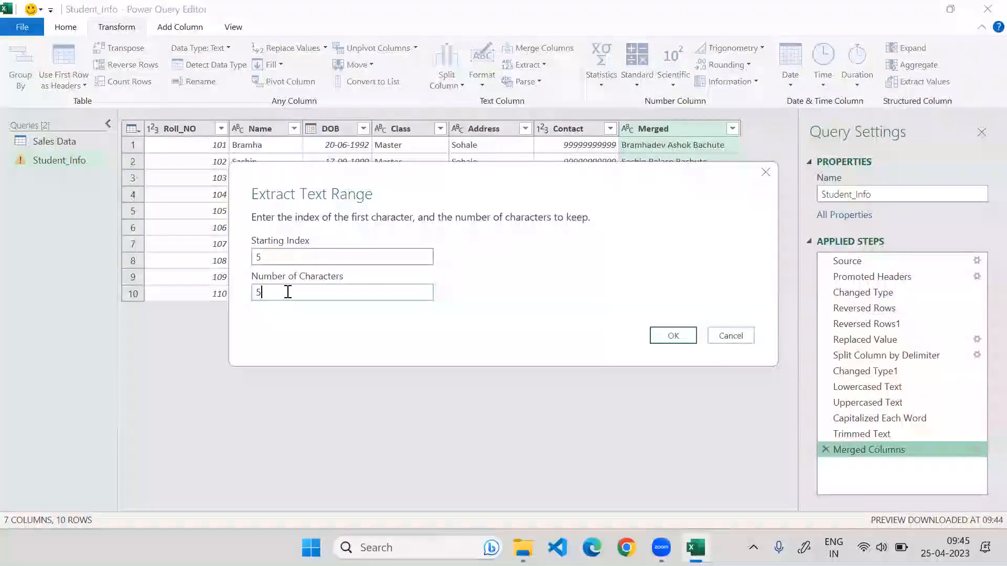
click(672, 336)
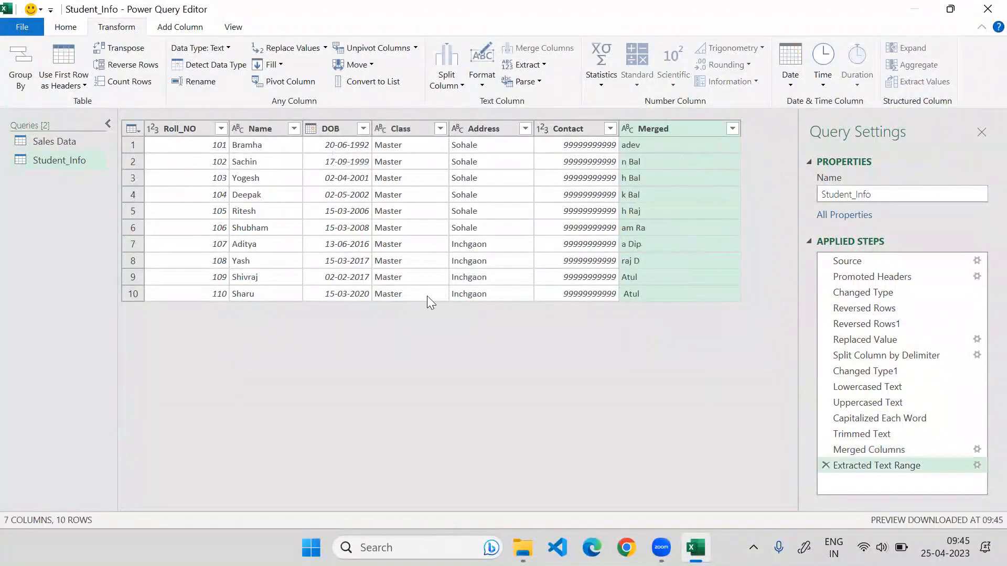
click(824, 465)
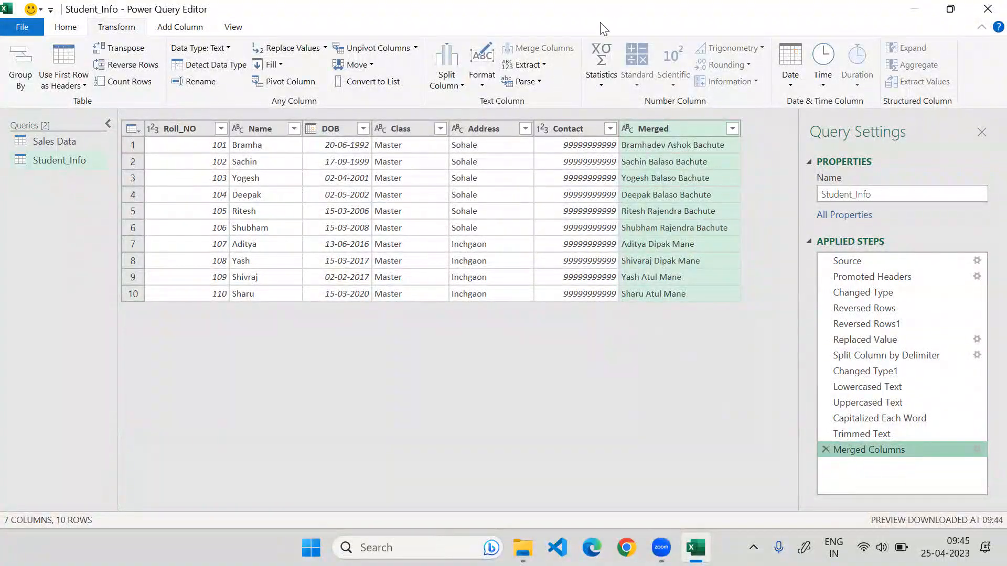
Look at the delimiter options of Extract and the XML and JSON options of Parse for the Merged column.
click(542, 64)
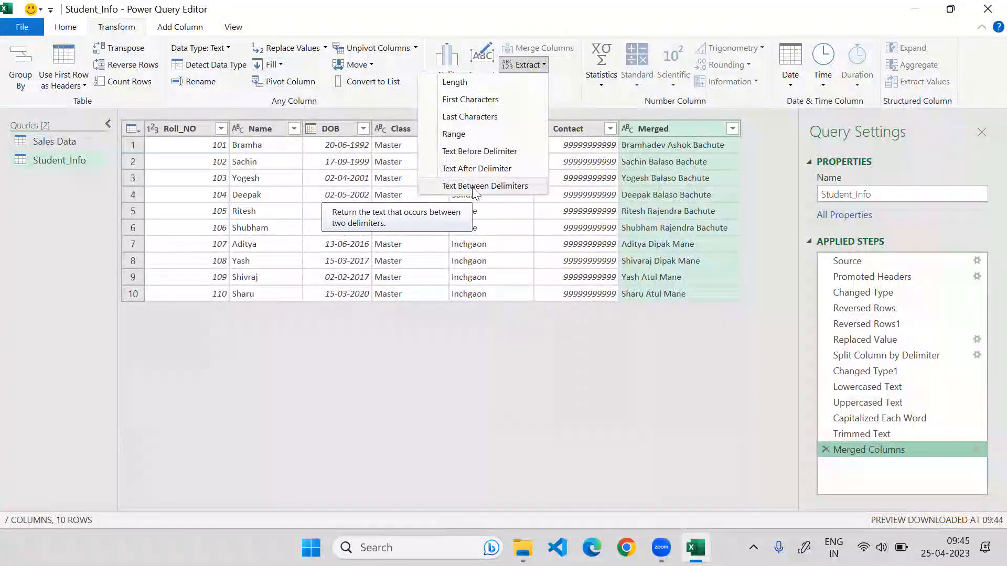
click(475, 321)
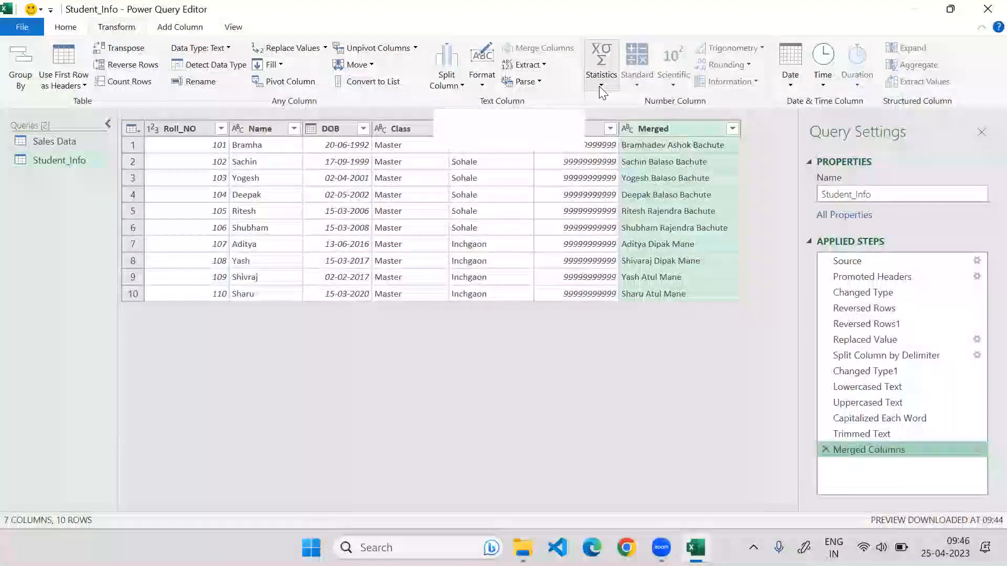
click(538, 81)
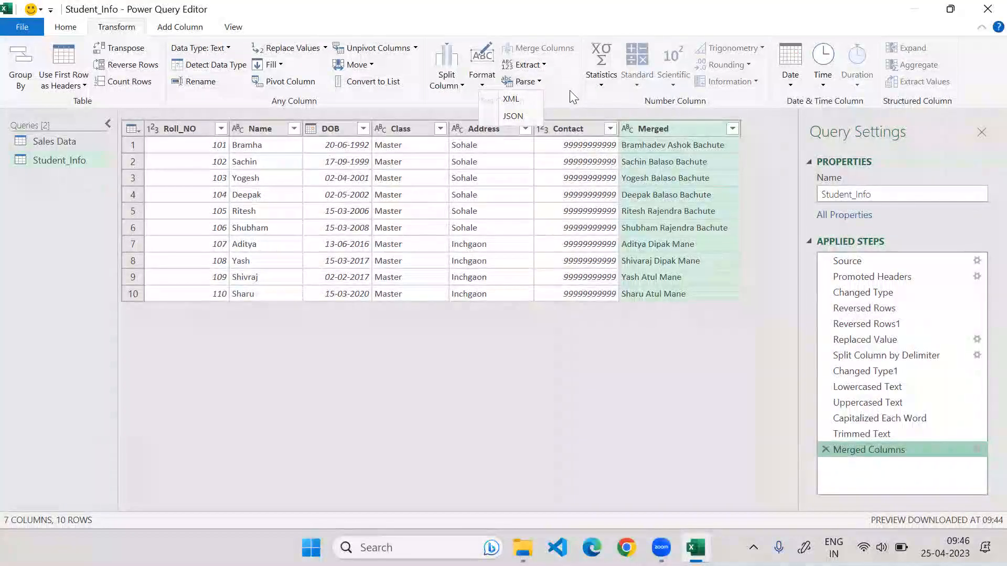
click(524, 84)
click(522, 81)
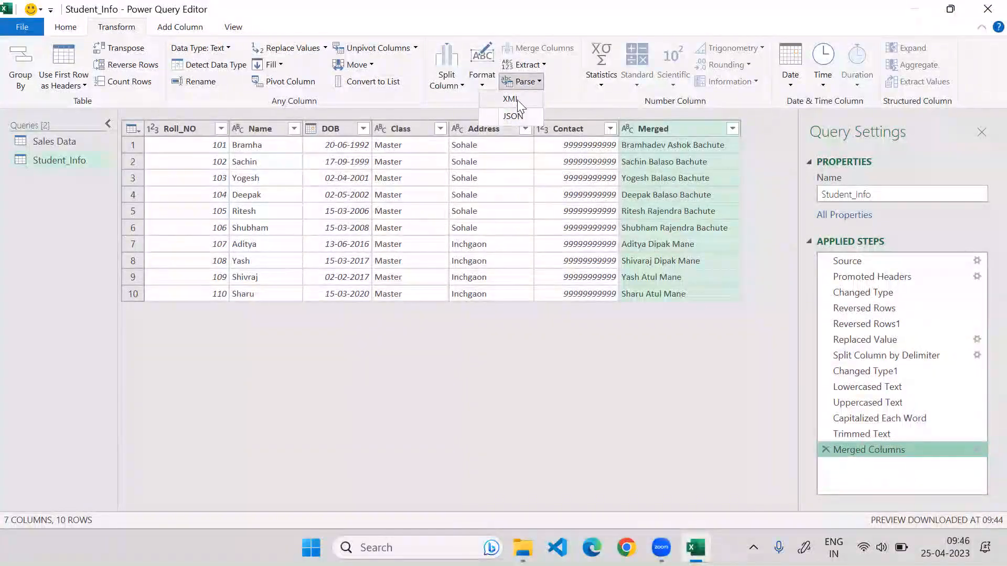
click(561, 90)
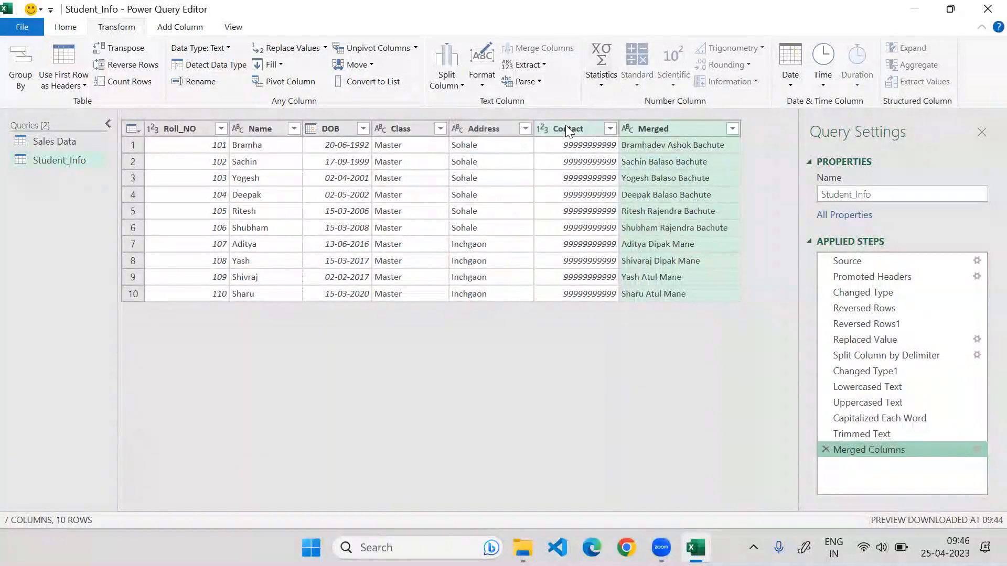
Look at the Statistics and Standard operations for the Contact column and the Standard operations for the Roll_NO column.
click(567, 129)
click(625, 77)
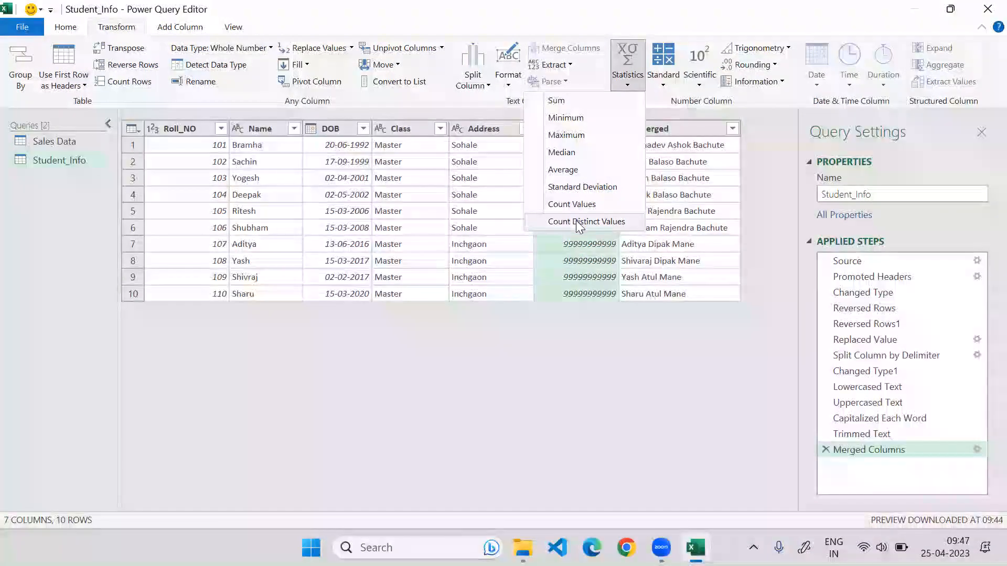
click(669, 76)
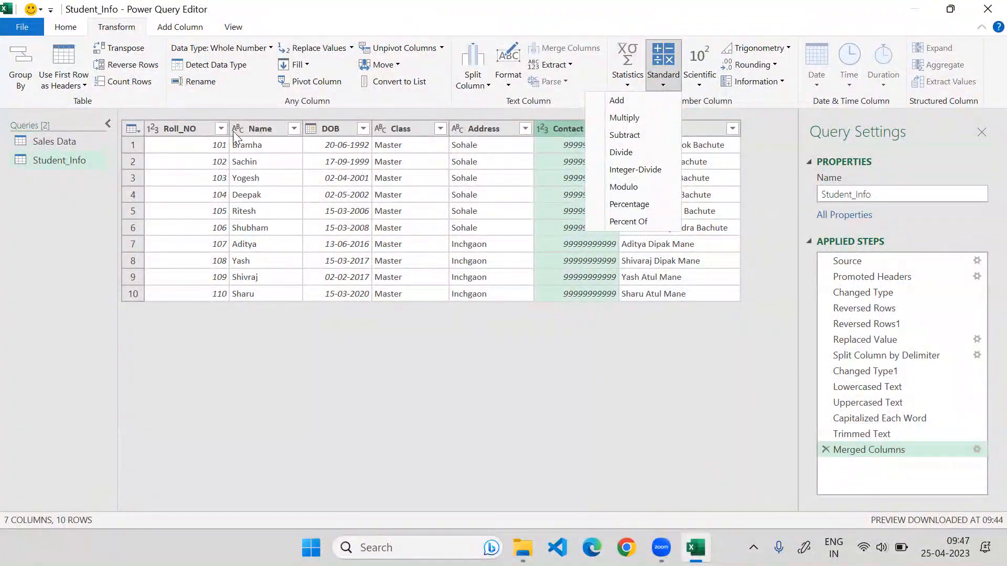
click(185, 130)
click(186, 130)
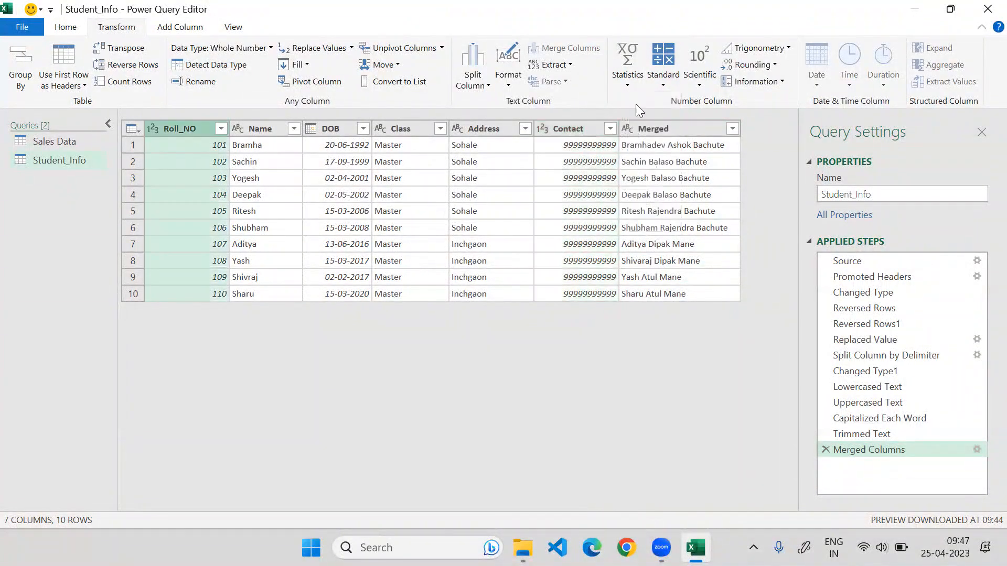
click(665, 83)
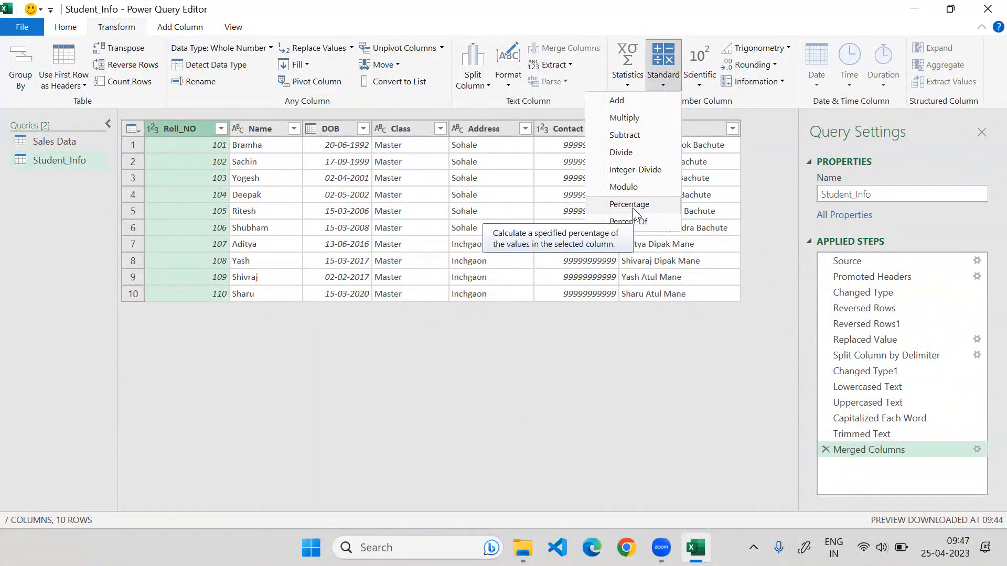
Try applying a Percentage of 10 to the Contact column, and remove that applied step.
click(561, 129)
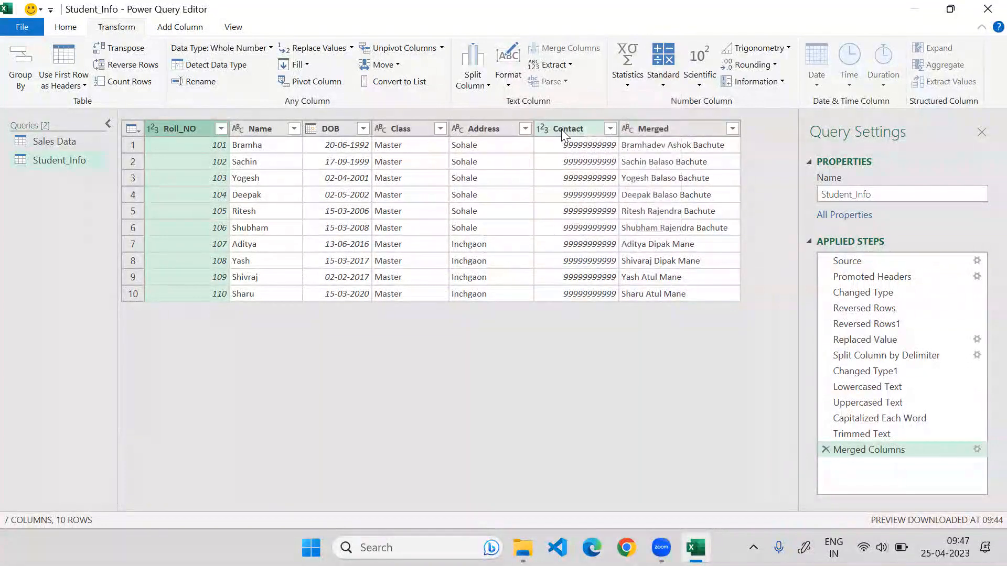
click(562, 130)
click(654, 84)
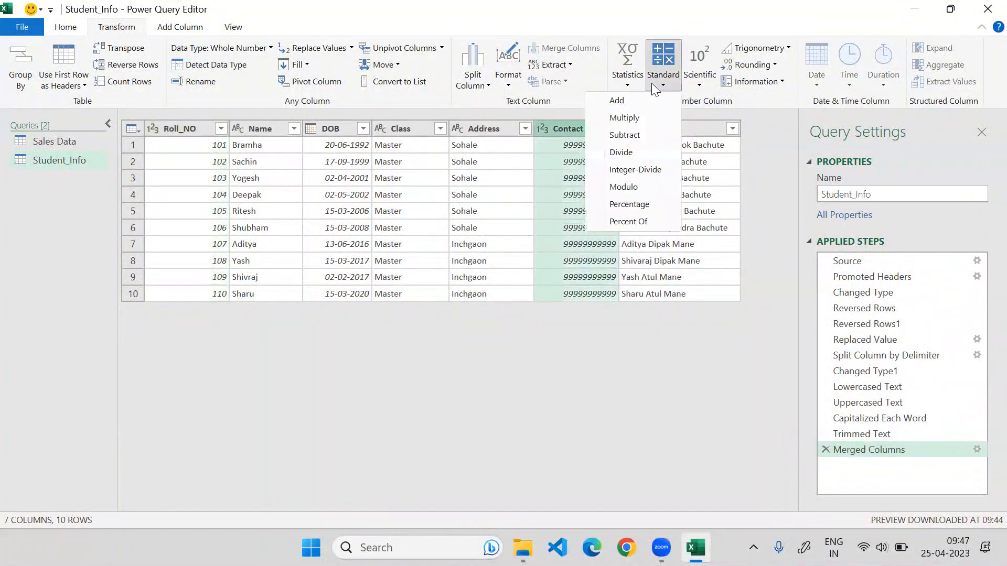
click(635, 206)
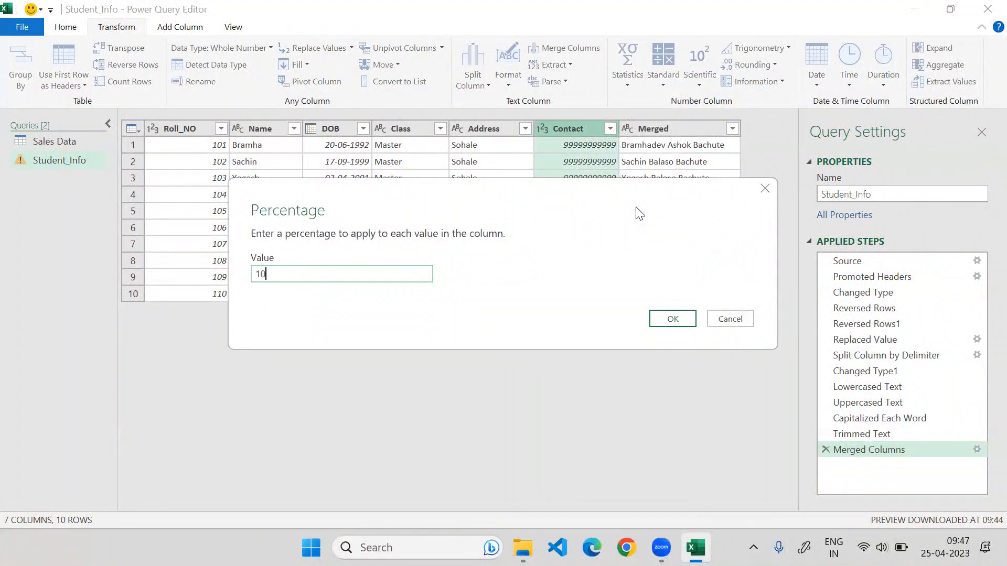
text(10)
click(676, 318)
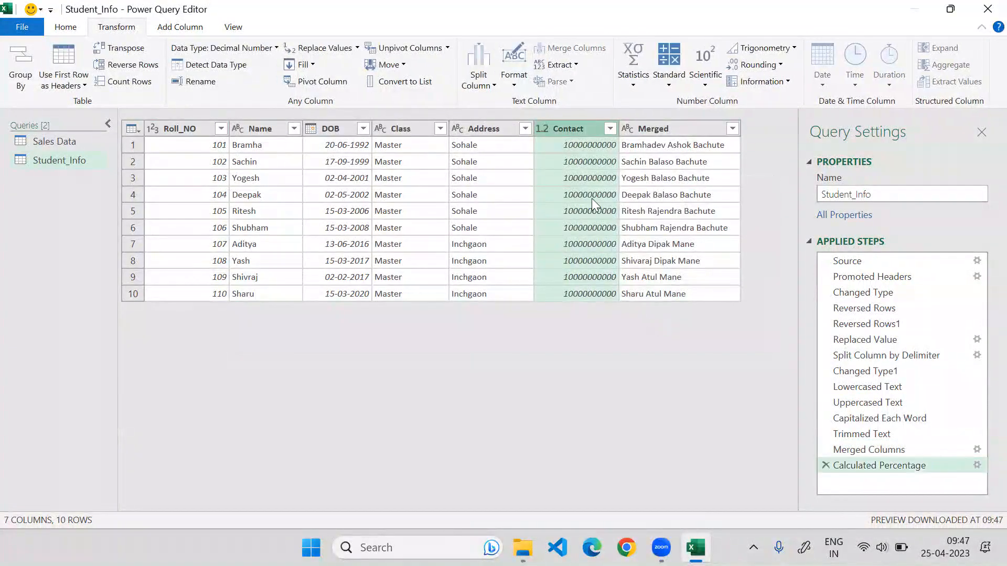
click(825, 466)
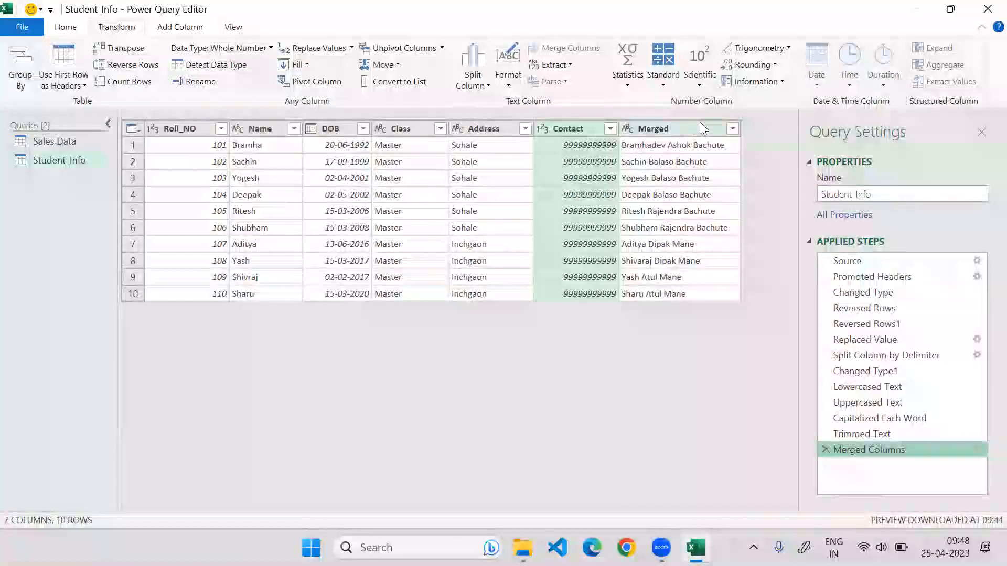
Look at the Percent Of option for the Contact column and the Percentage option for the Roll_NO column.
click(667, 84)
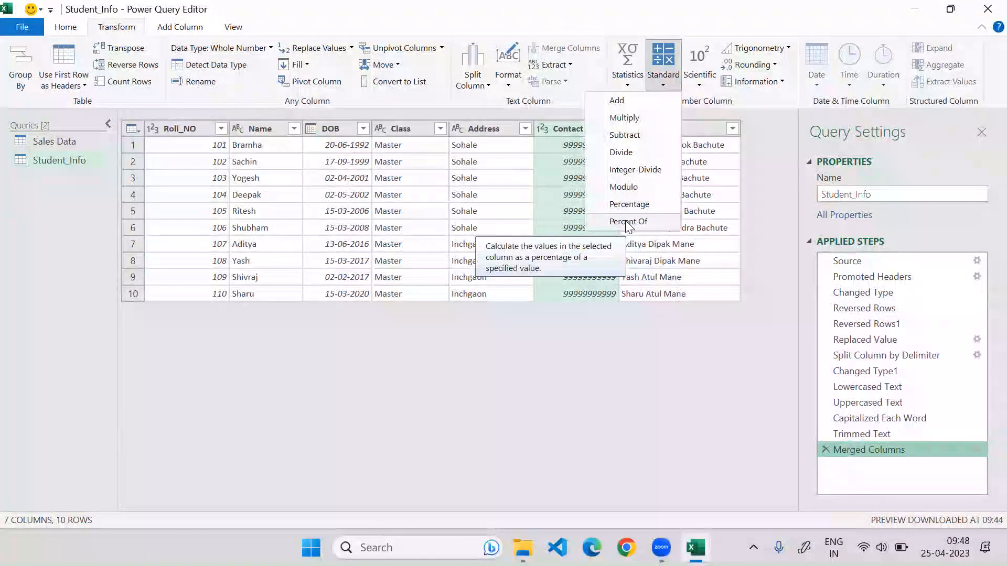
click(207, 149)
click(202, 132)
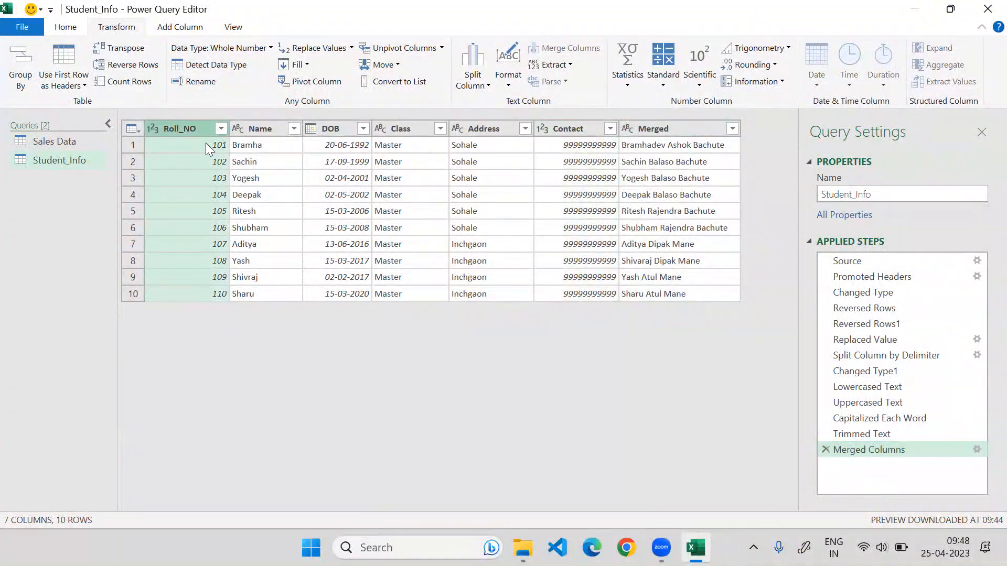
click(663, 82)
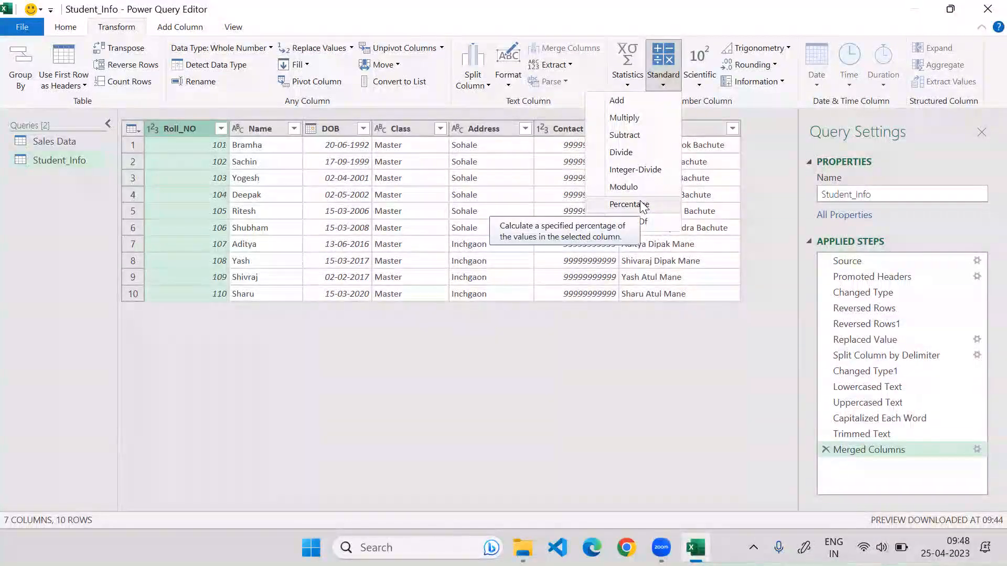
Handwrite the example "500" and "percentage 10 = 50" below the table with the Zoom annotation pen.
click(983, 3)
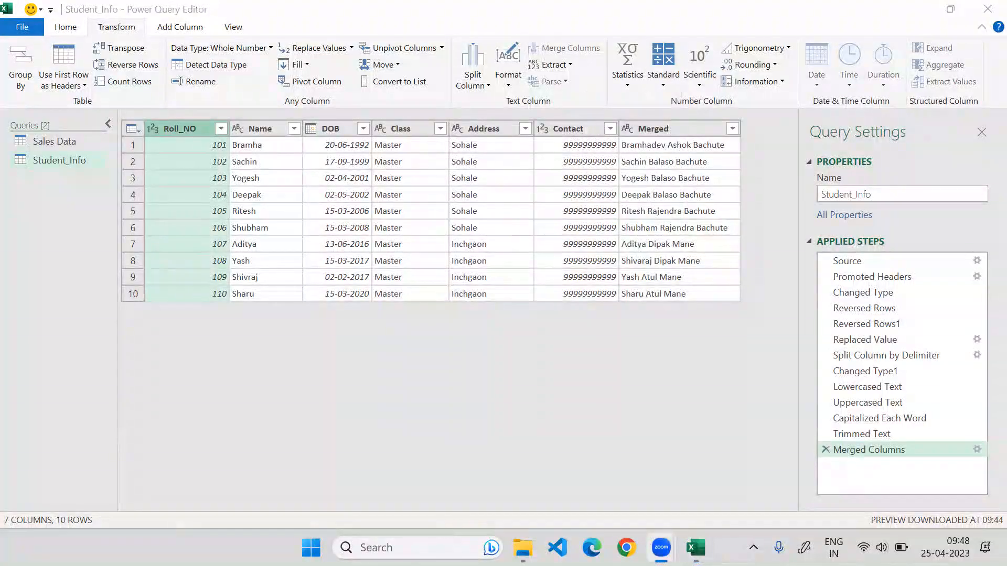
mouse_move(458, 341)
mouse_down()
mouse_move(449, 367)
mouse_move(467, 336)
mouse_up()
drag(482, 335, 488, 329)
drag(456, 370, 427, 386)
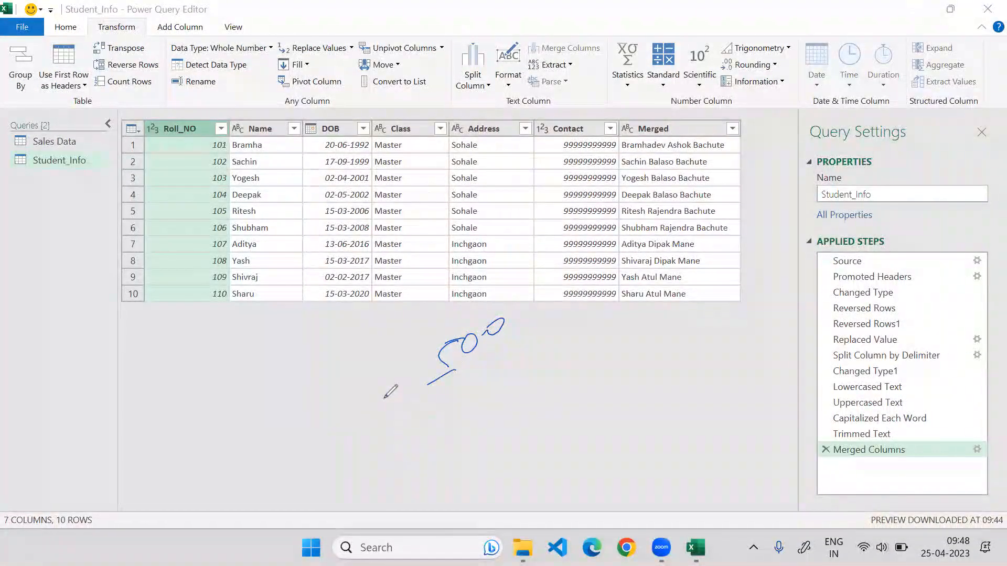
mouse_move(331, 456)
mouse_down()
mouse_move(346, 462)
mouse_move(436, 405)
mouse_move(429, 414)
mouse_move(451, 406)
mouse_move(444, 412)
mouse_up()
mouse_move(511, 358)
mouse_down()
mouse_move(515, 376)
mouse_move(529, 351)
mouse_up()
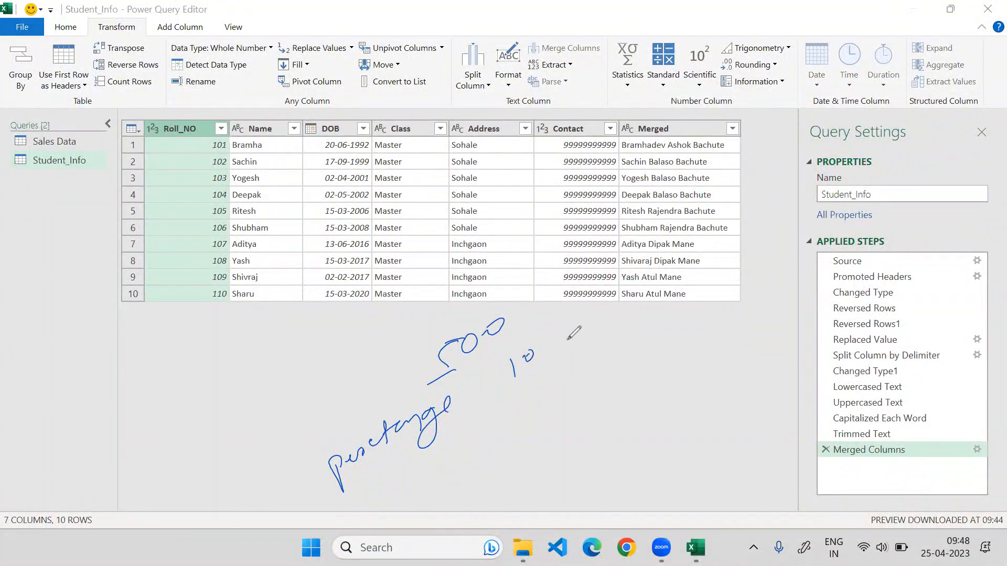
drag(565, 341, 577, 331)
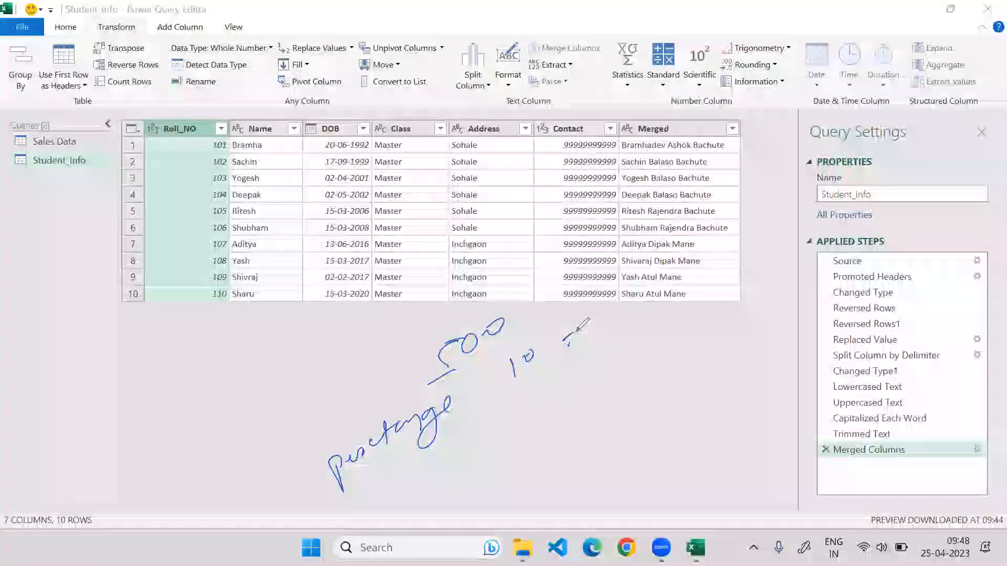
drag(602, 314, 607, 336)
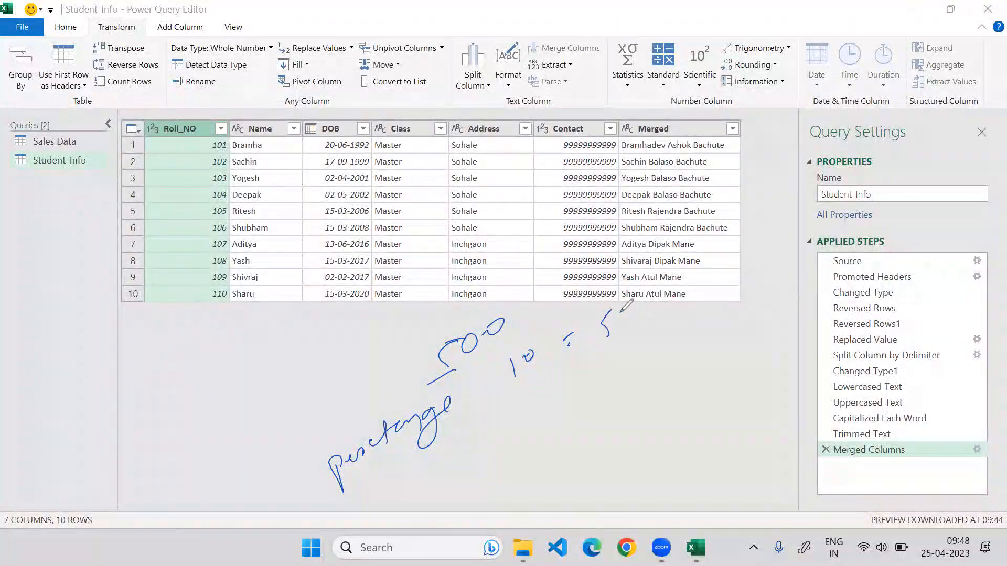
drag(627, 302, 628, 303)
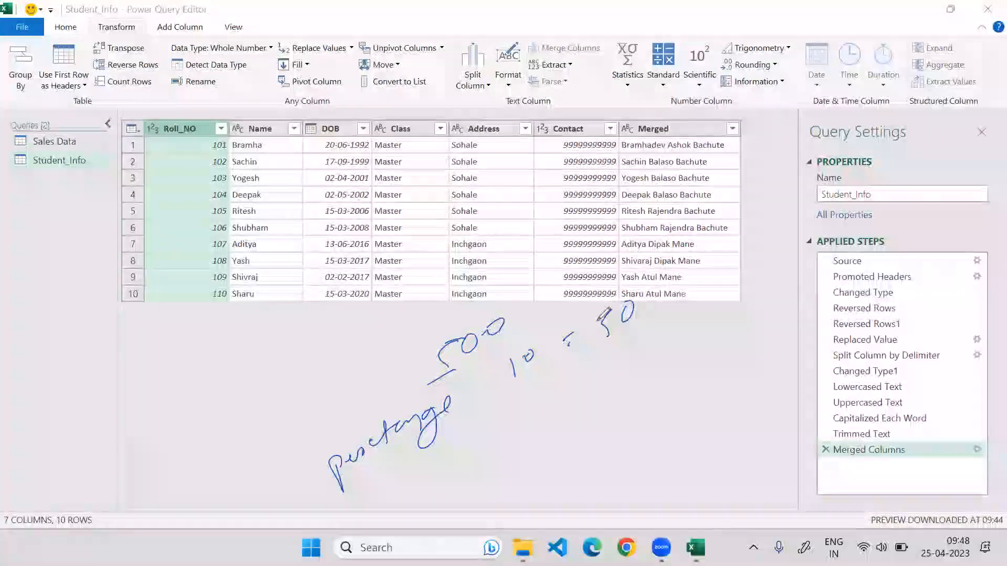
Handwrite "perc. of 10 = 500" below the percentage example, mark both results with the annotation pen, and clear the drawings.
mouse_move(369, 499)
mouse_down()
mouse_move(376, 531)
mouse_move(367, 515)
mouse_move(403, 484)
mouse_move(449, 460)
mouse_move(458, 466)
mouse_up()
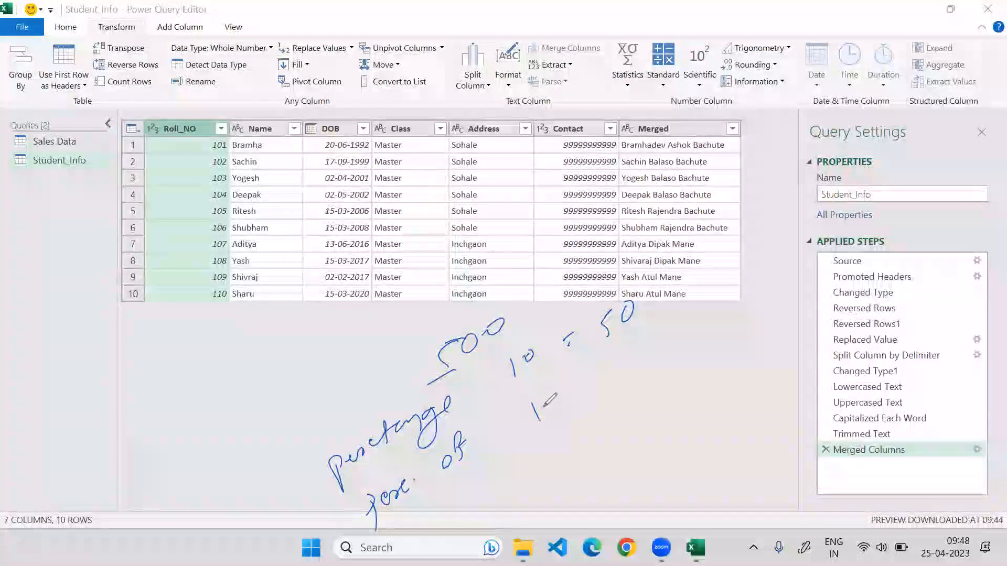
drag(523, 408, 536, 398)
drag(531, 402, 538, 420)
drag(544, 400, 546, 401)
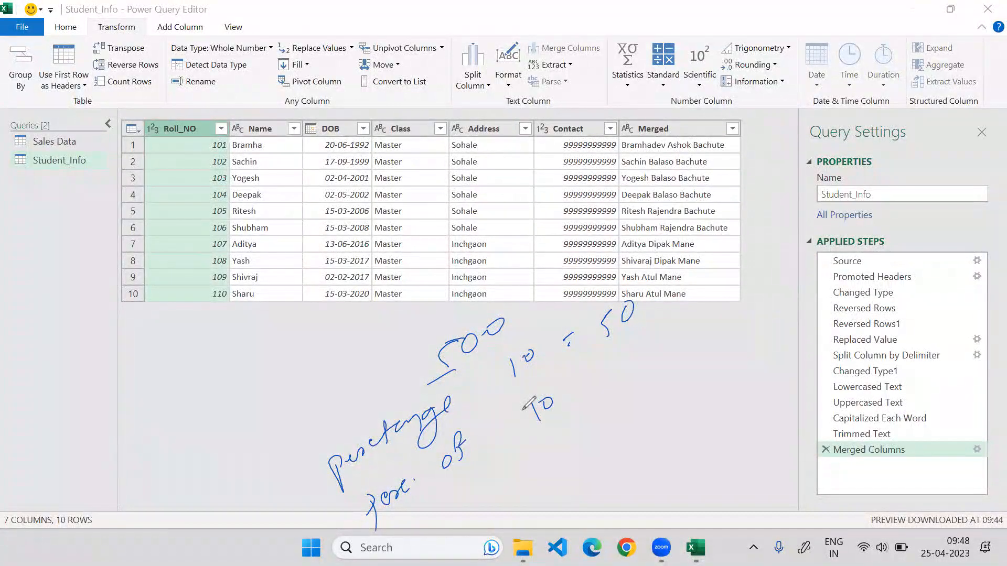
mouse_move(613, 295)
mouse_down()
mouse_move(623, 351)
mouse_move(601, 288)
mouse_up()
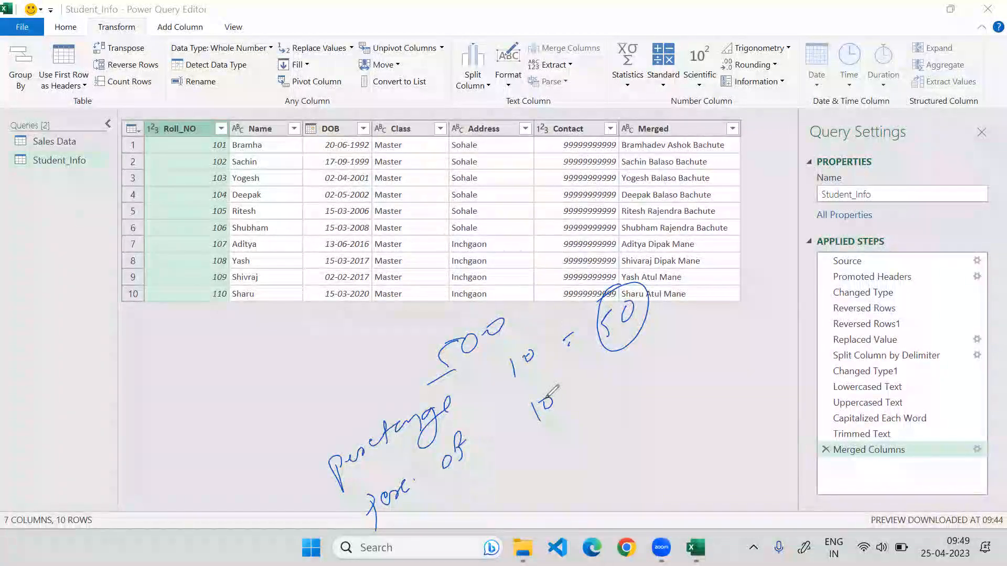
mouse_move(620, 280)
mouse_down()
mouse_move(632, 283)
mouse_move(654, 254)
mouse_up()
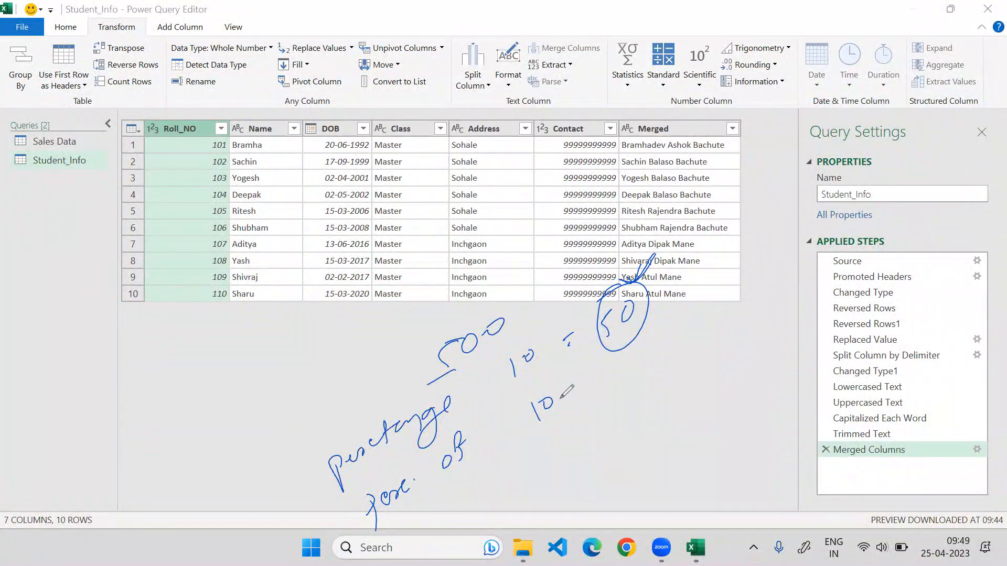
drag(575, 401, 586, 396)
drag(579, 408, 588, 404)
mouse_move(621, 368)
mouse_down()
mouse_move(613, 397)
mouse_move(674, 341)
mouse_up()
drag(613, 420, 700, 367)
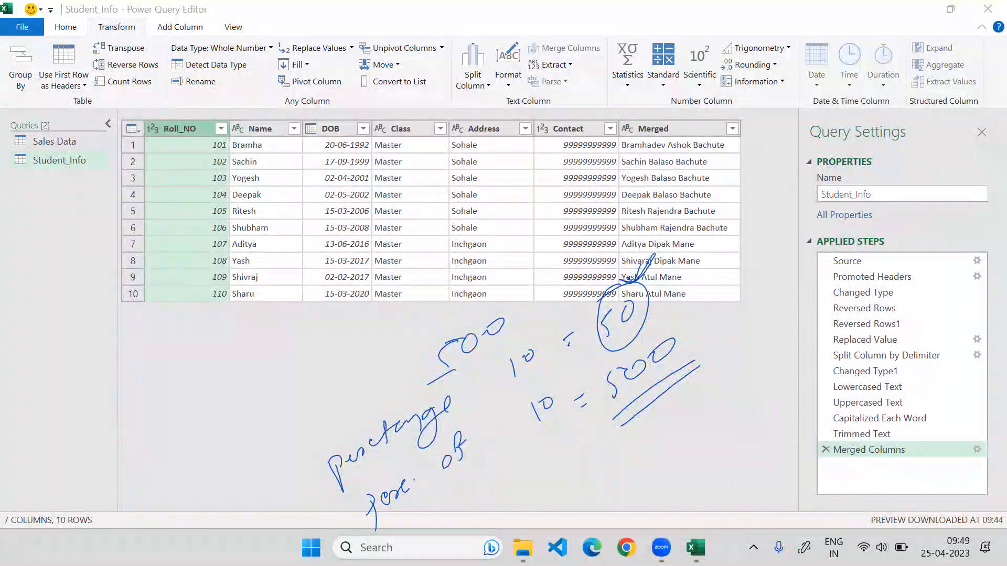
click(391, 71)
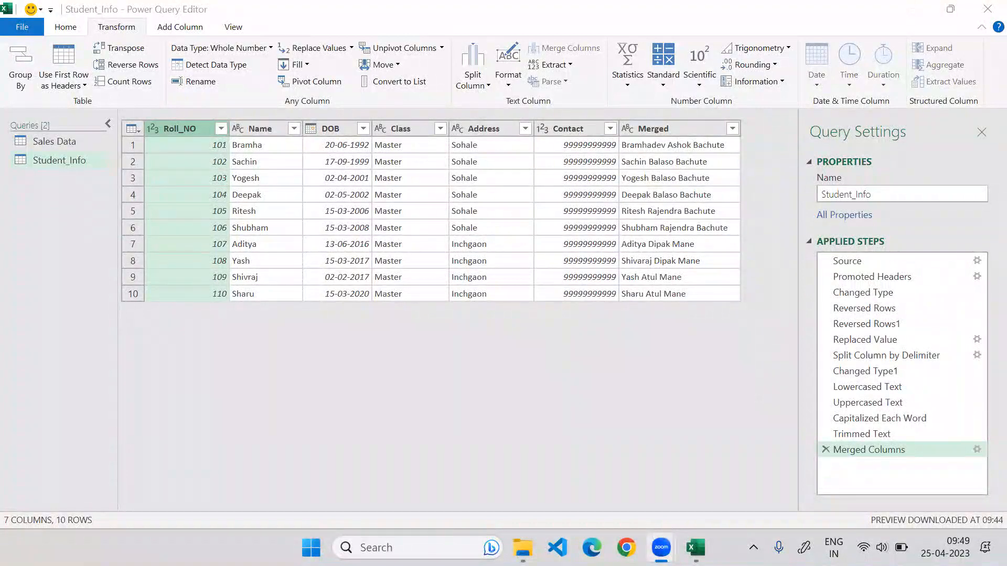
Try applying the Square power operation to the Contact column, and remove that applied step.
click(699, 83)
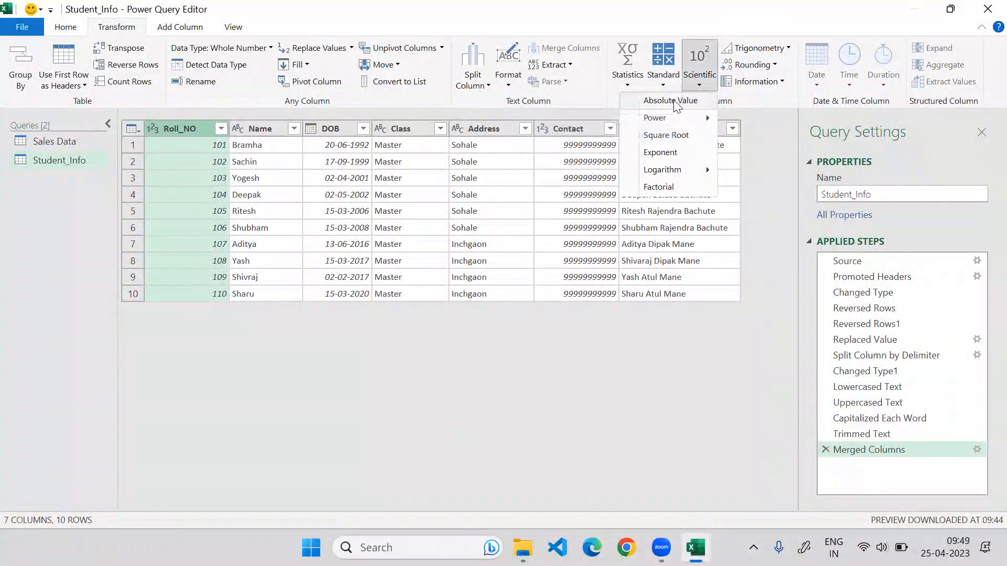
click(560, 122)
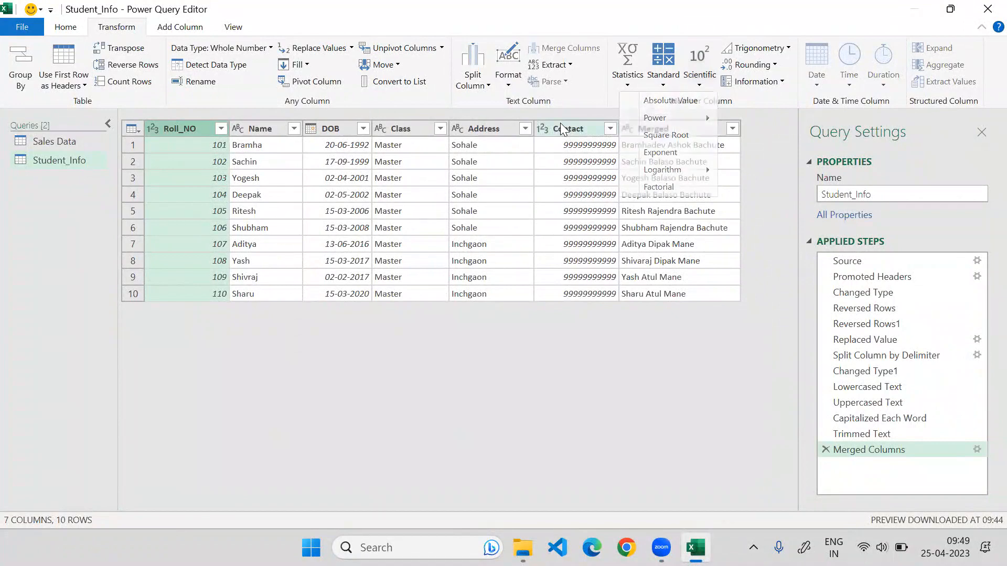
click(699, 84)
mouse_move(662, 120)
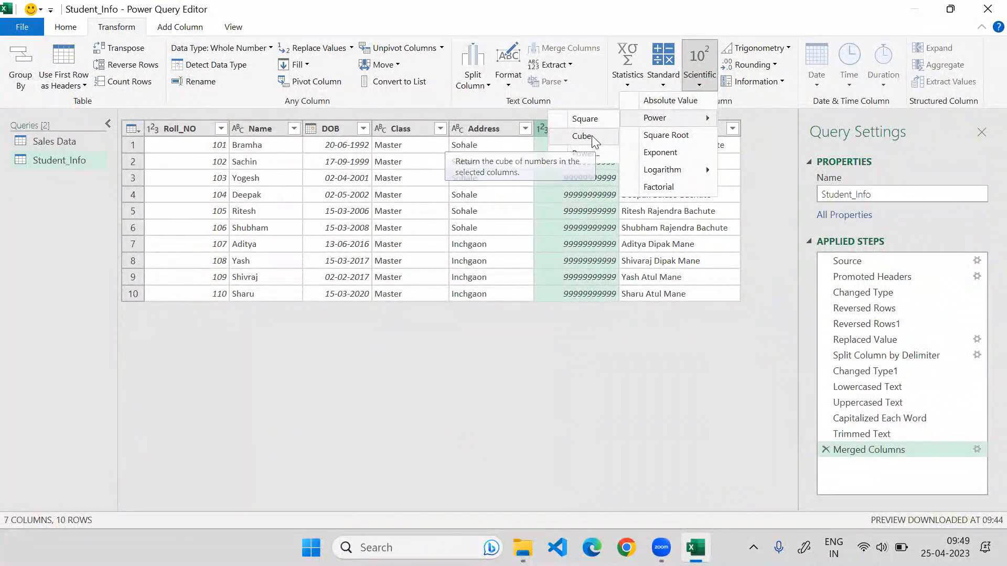
click(592, 120)
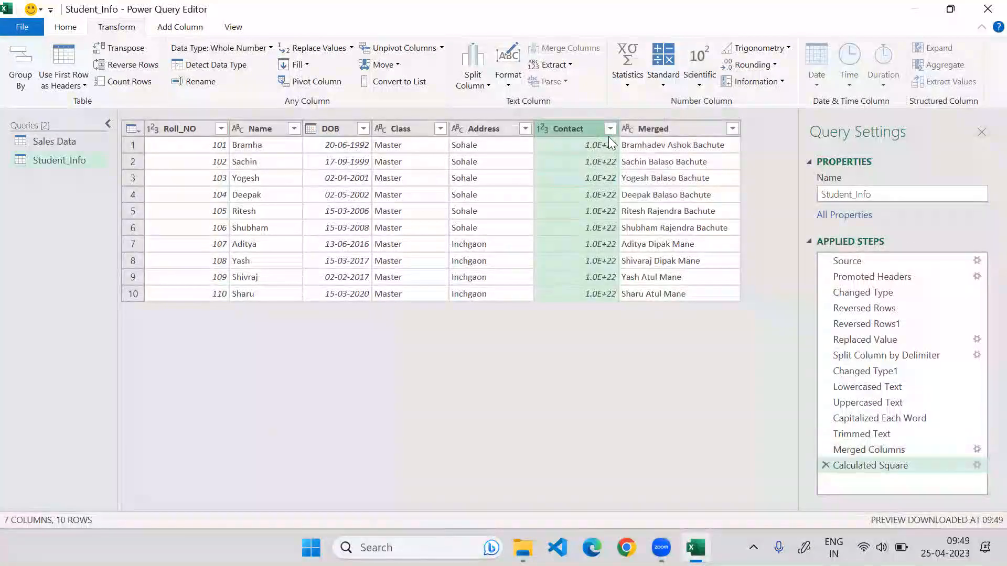
click(825, 465)
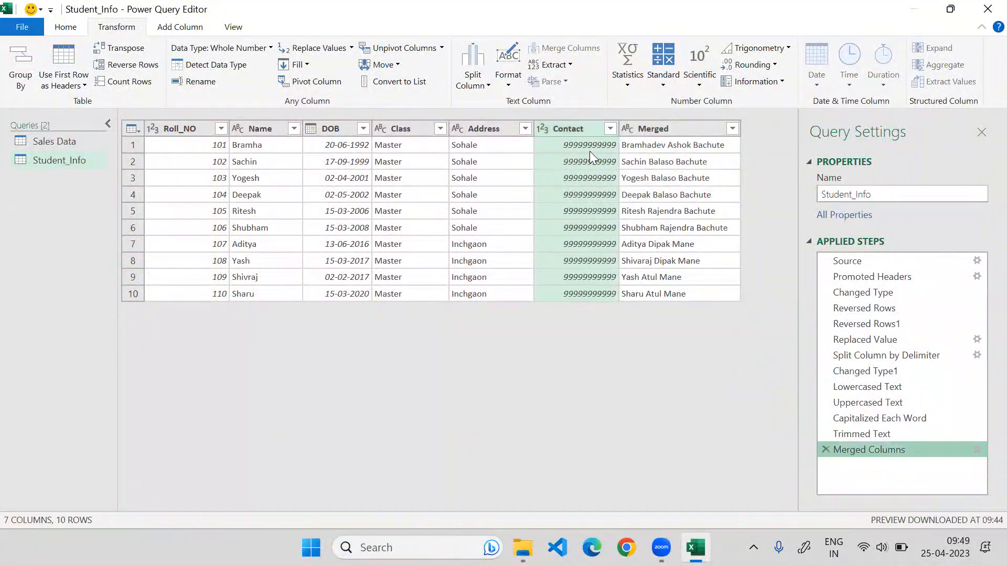
Try calculating the Factorial of the Contact column, and remove that applied step.
click(663, 71)
click(700, 70)
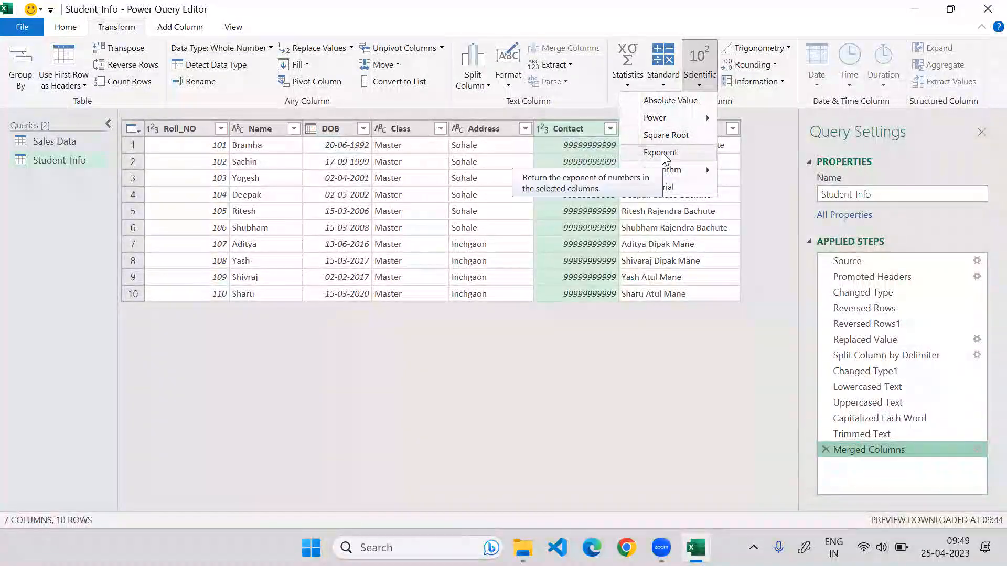
mouse_move(665, 174)
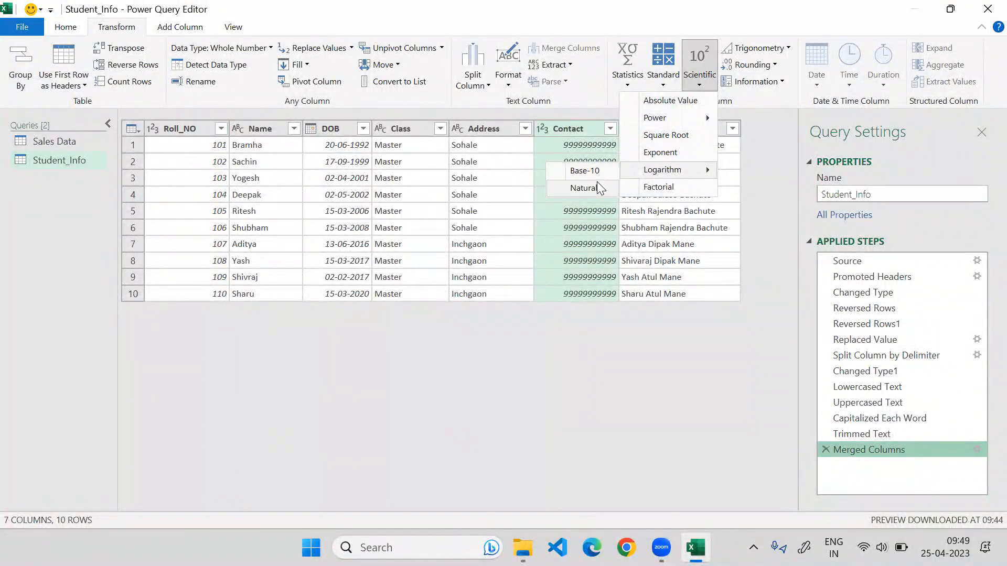
click(674, 186)
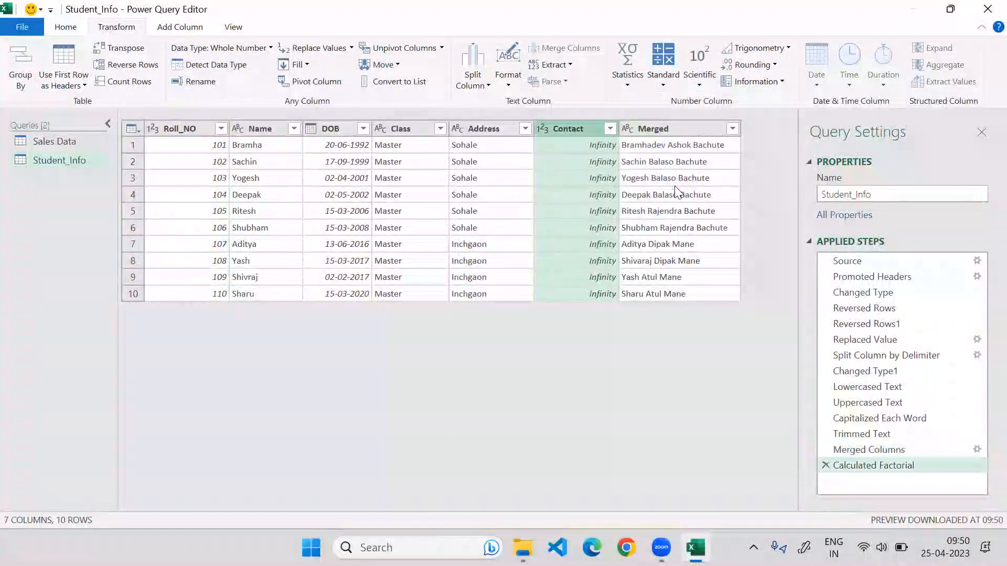
click(825, 466)
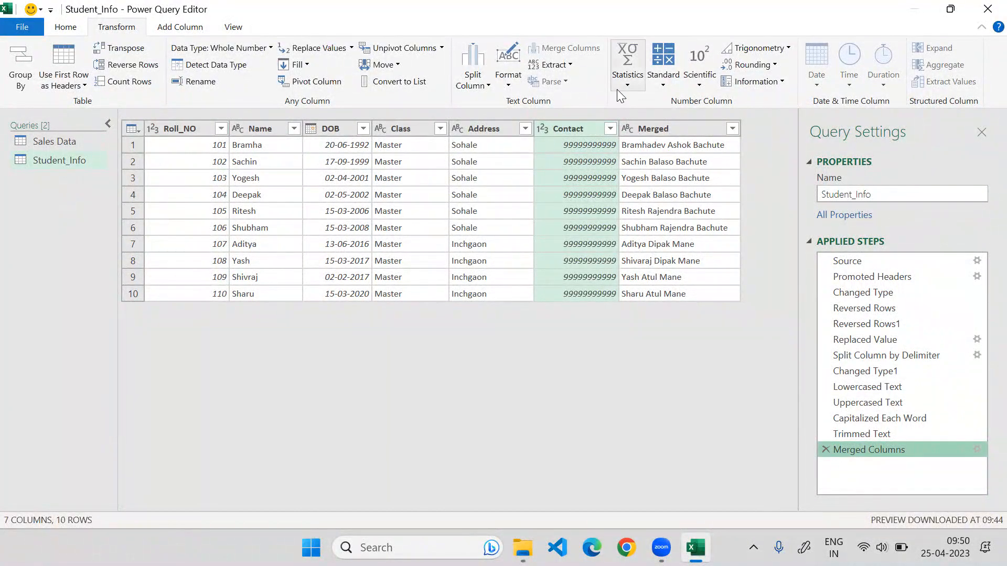
Look at the Scientific, Trigonometry and Rounding operations available for the Contact column.
click(686, 84)
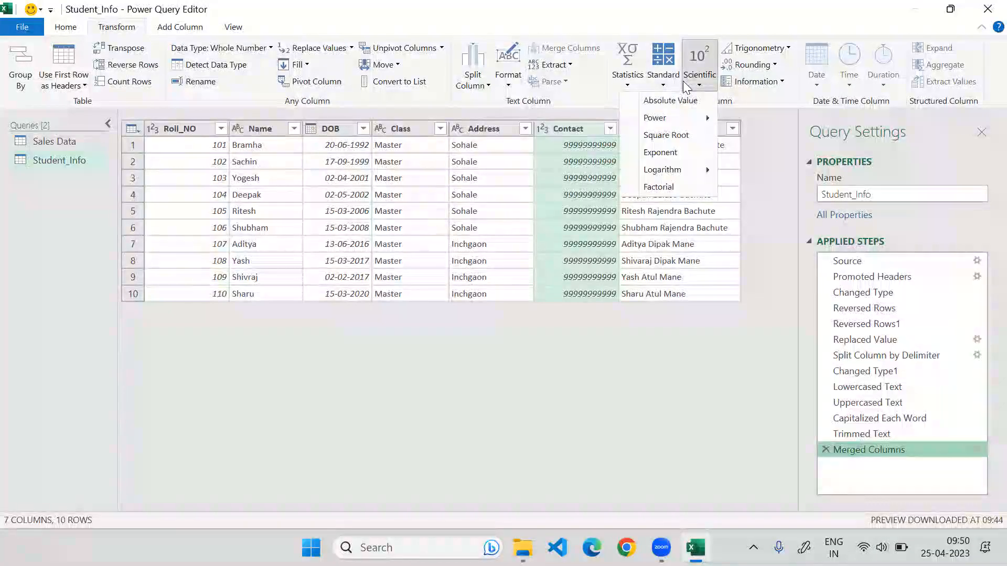
click(757, 102)
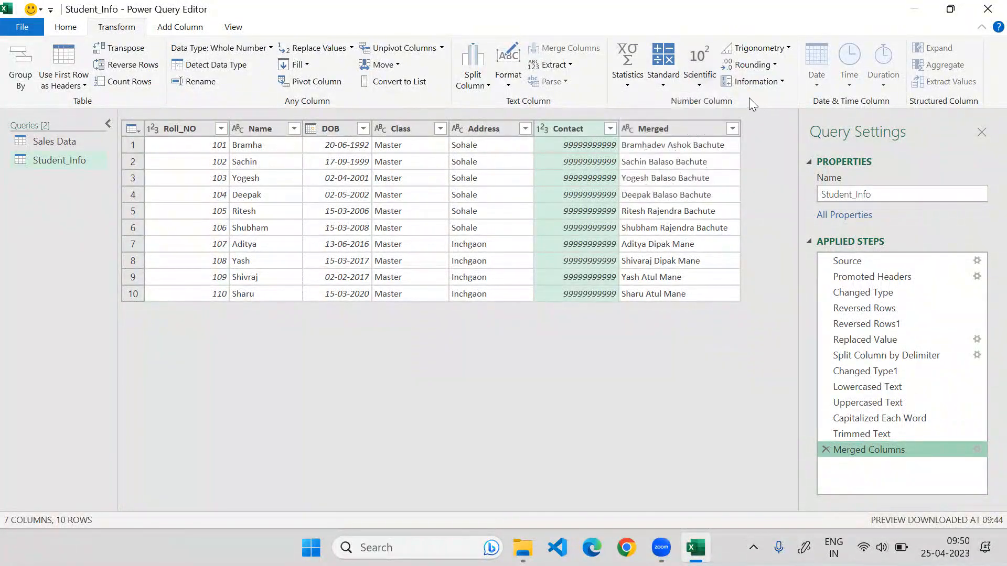
click(785, 48)
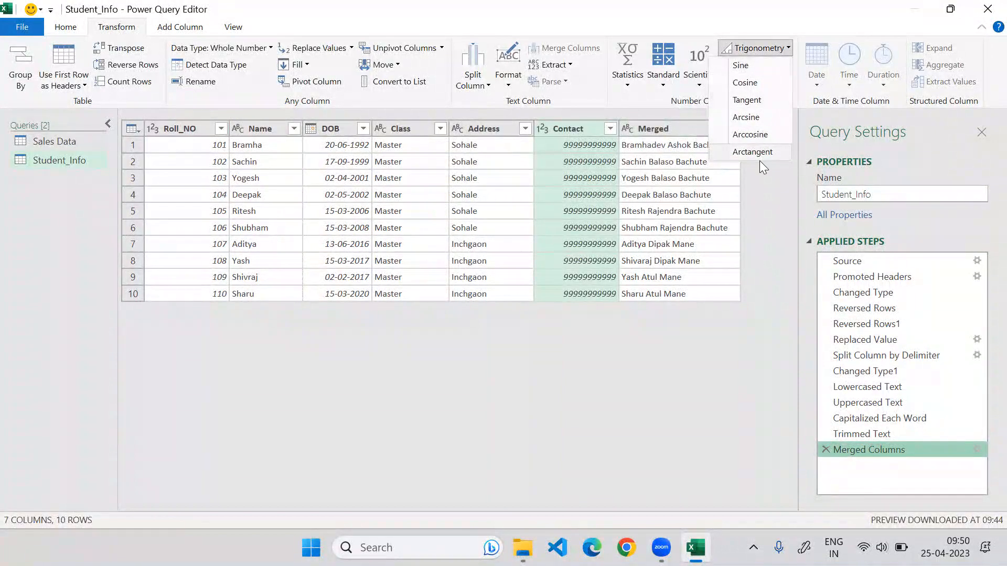
click(763, 196)
click(751, 64)
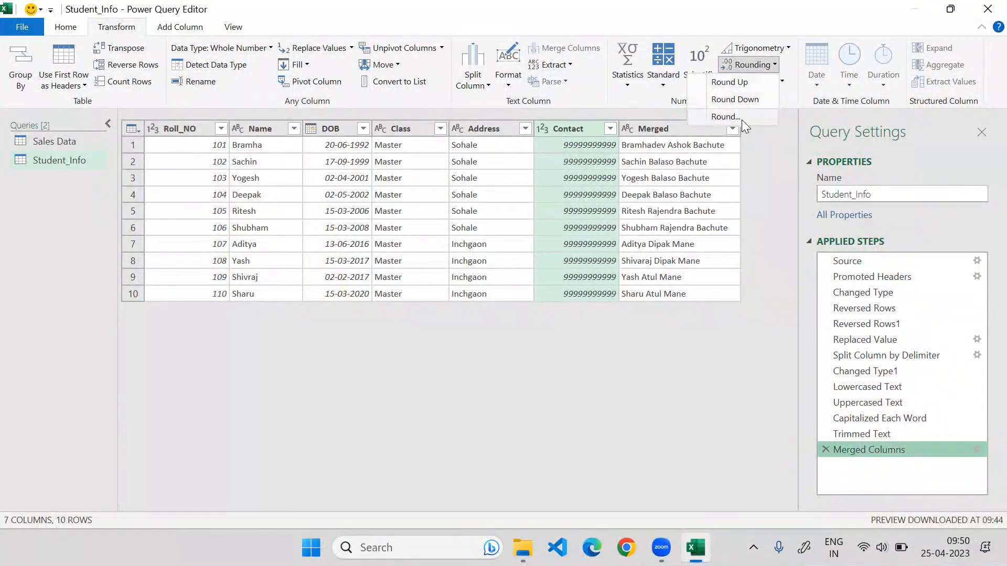
click(793, 151)
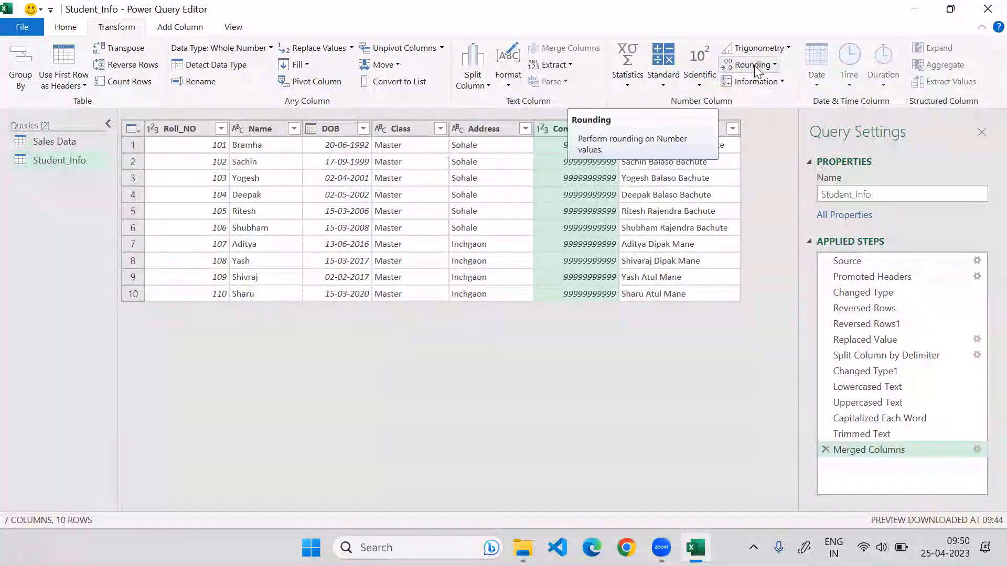
click(772, 67)
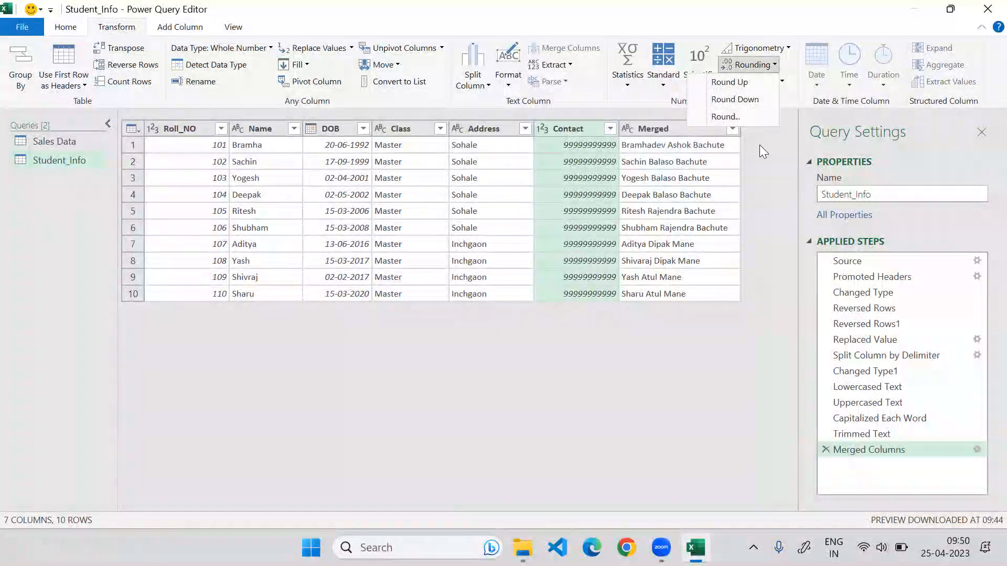
Try the Is Even and Is Odd checks on the Contact column, removing each applied step.
click(781, 83)
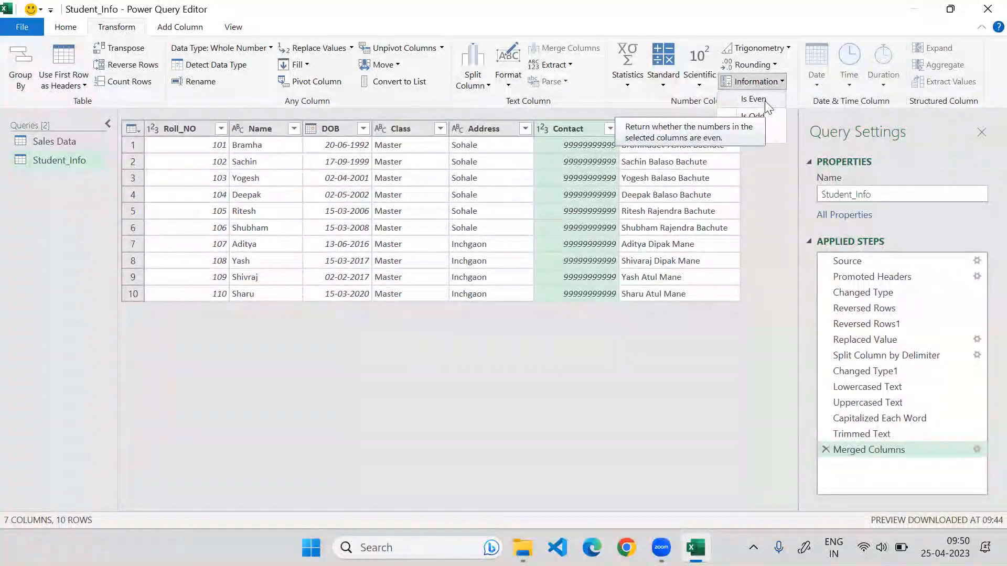
click(765, 101)
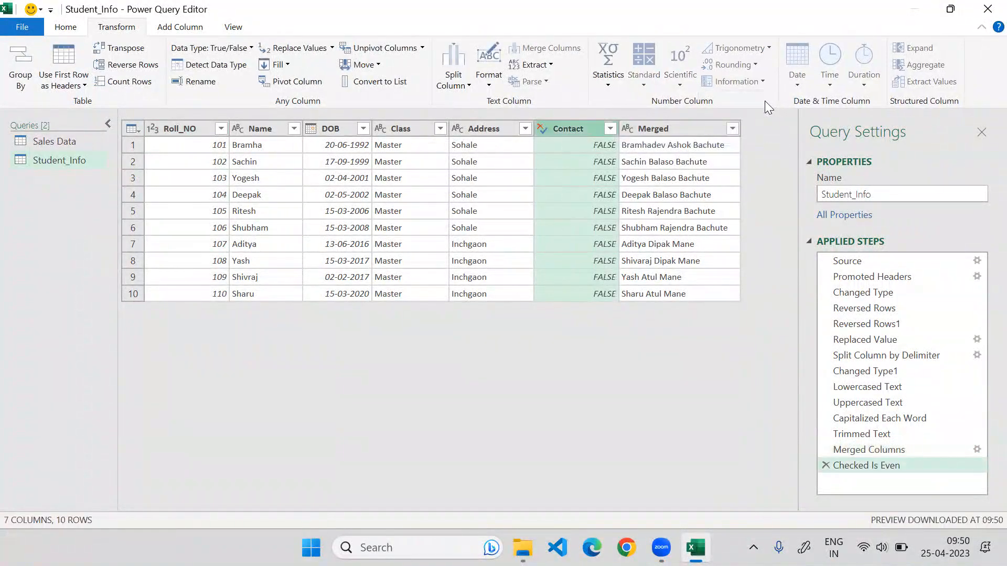
click(823, 465)
click(765, 82)
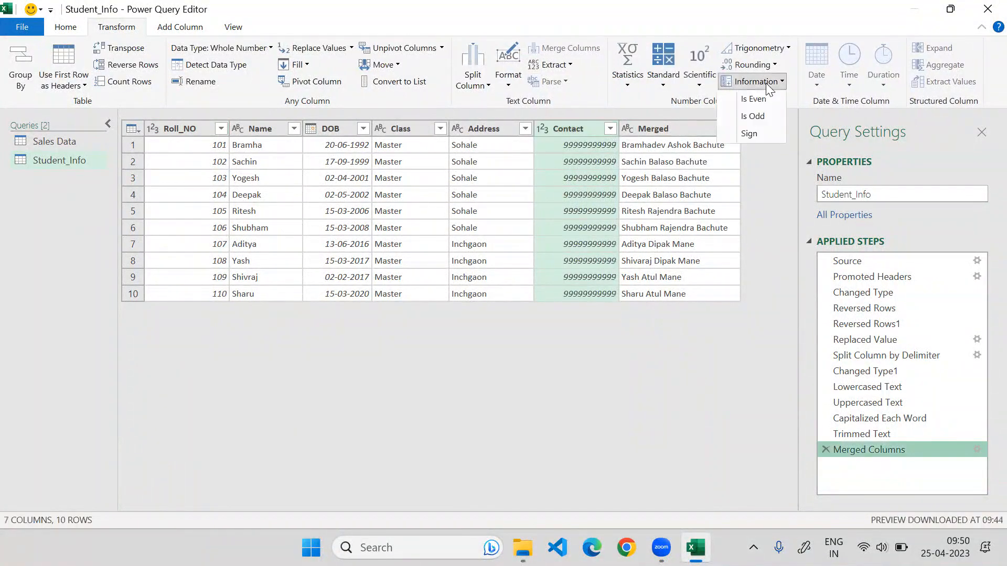
click(765, 118)
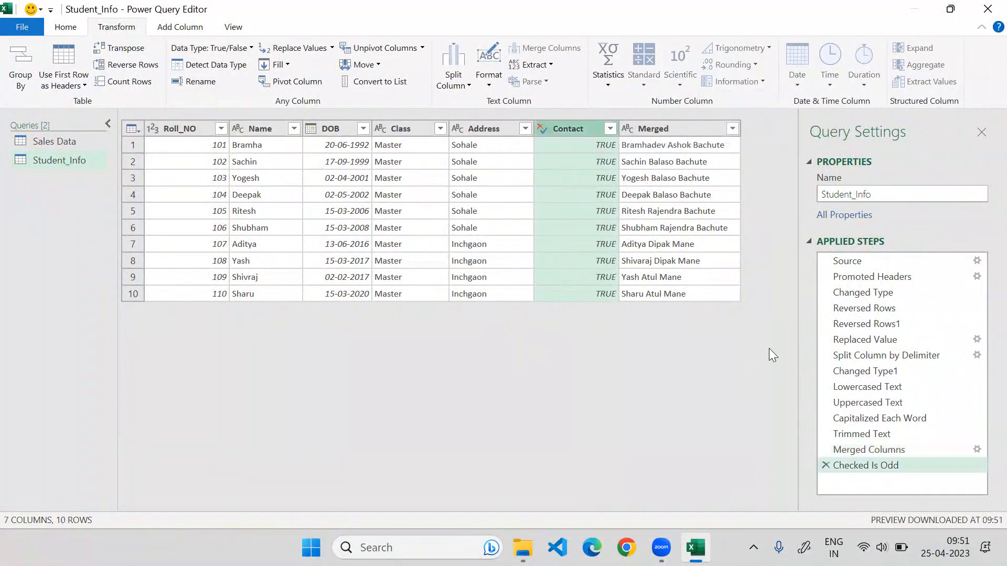
click(825, 466)
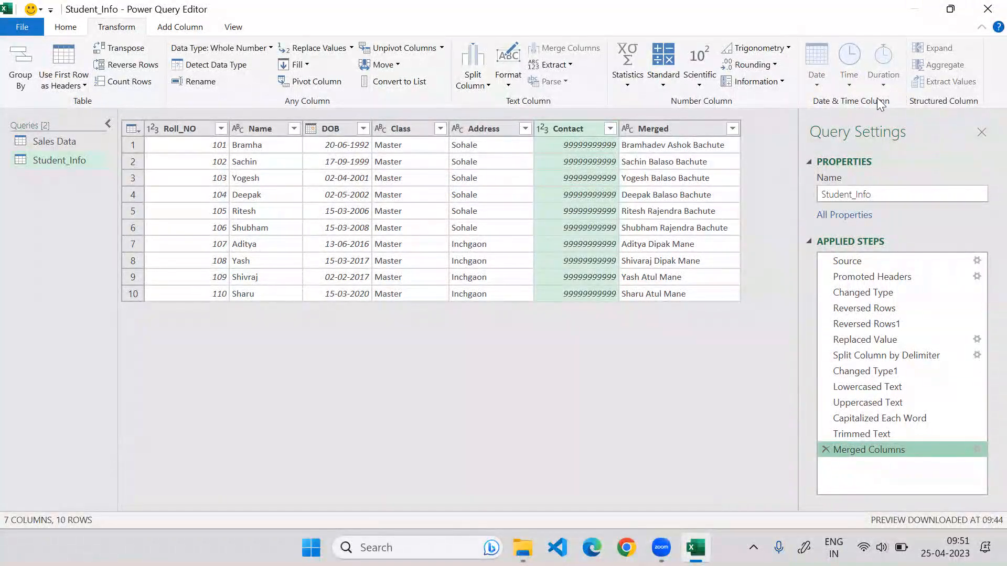
Try extracting Date Only from the DOB column, and remove that applied step.
click(332, 127)
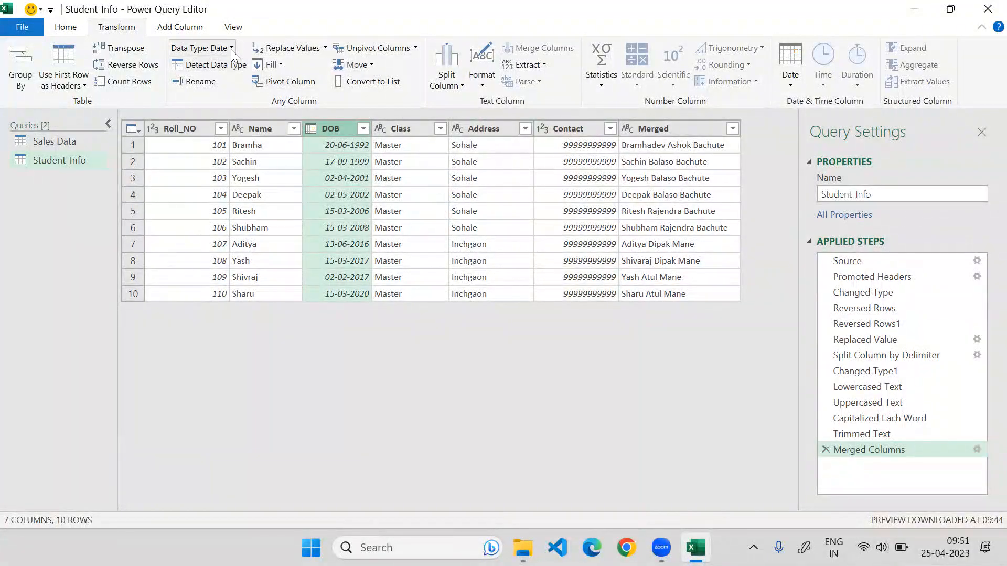
click(786, 84)
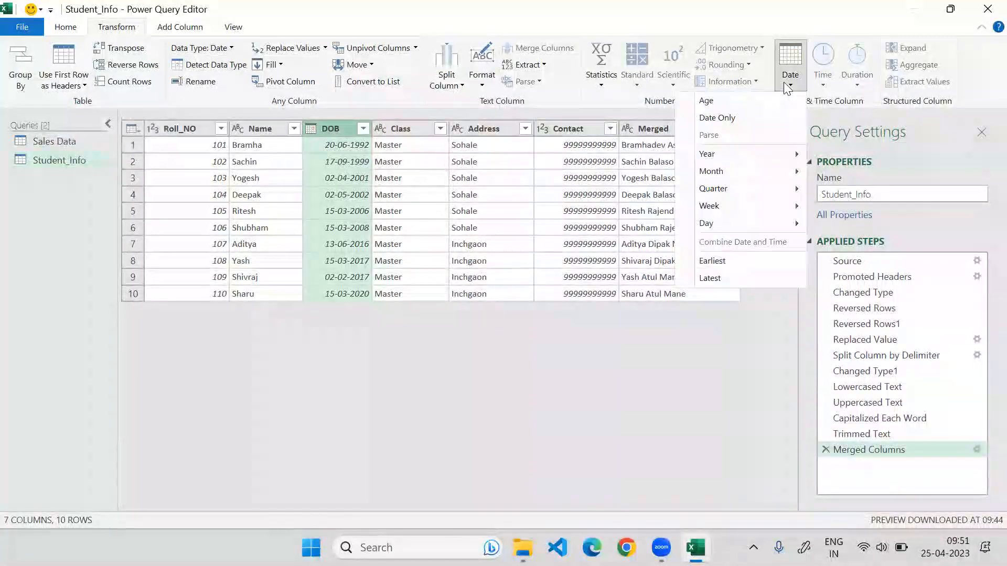
click(750, 120)
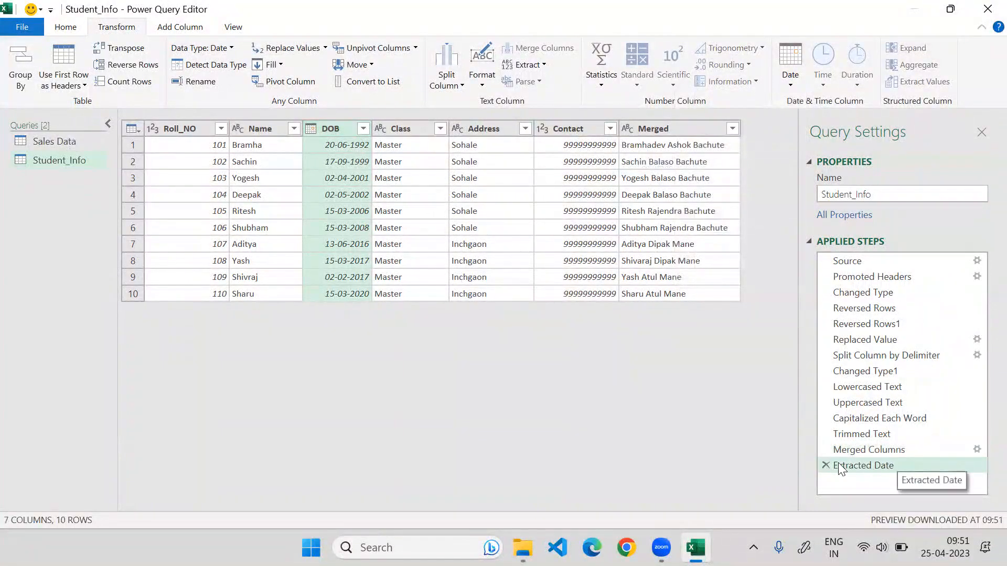
click(826, 465)
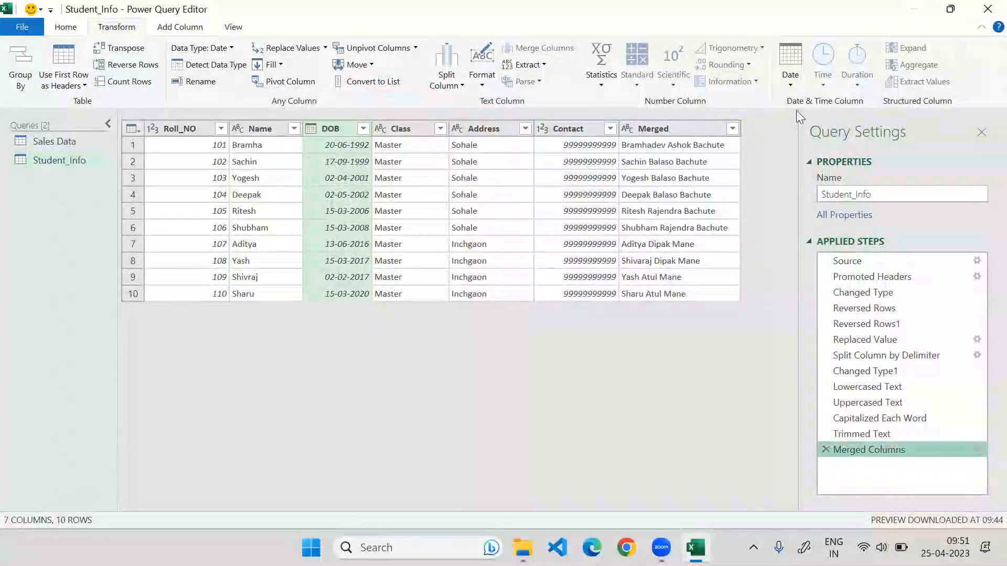
Try extracting the Name of Month from the DOB column, remove that applied step, and review the other Date options.
click(791, 68)
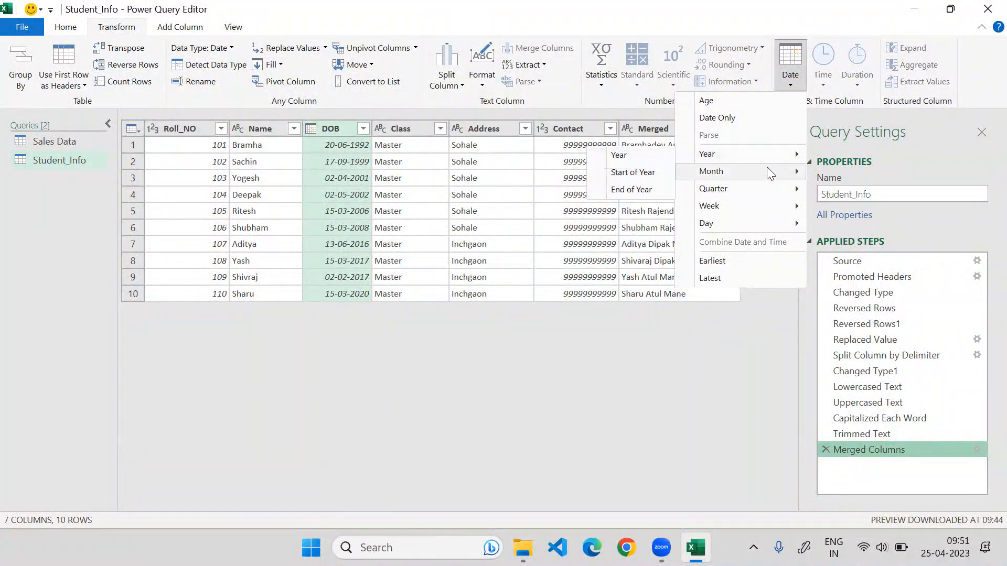
mouse_move(767, 168)
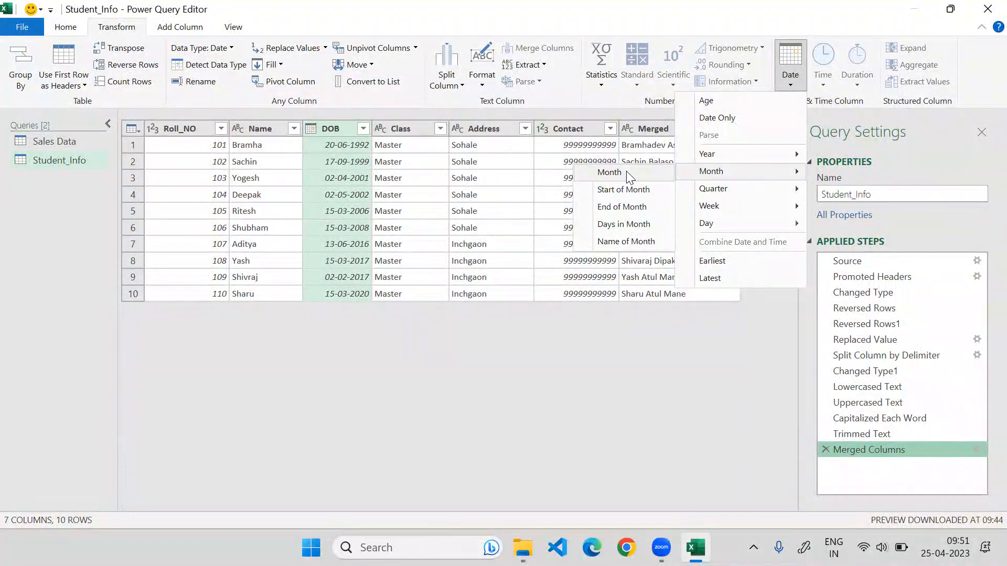
click(610, 243)
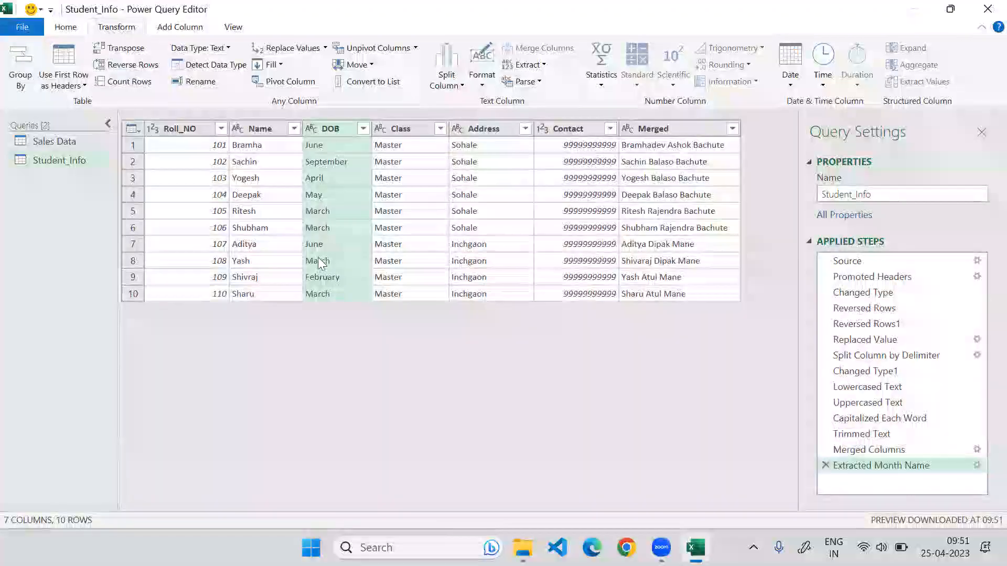
click(825, 466)
click(790, 79)
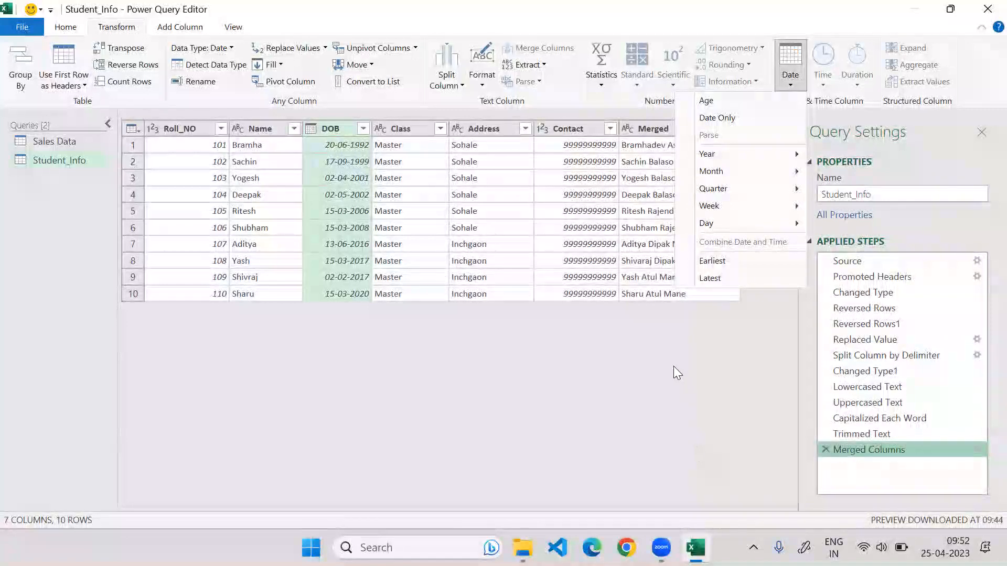
click(485, 358)
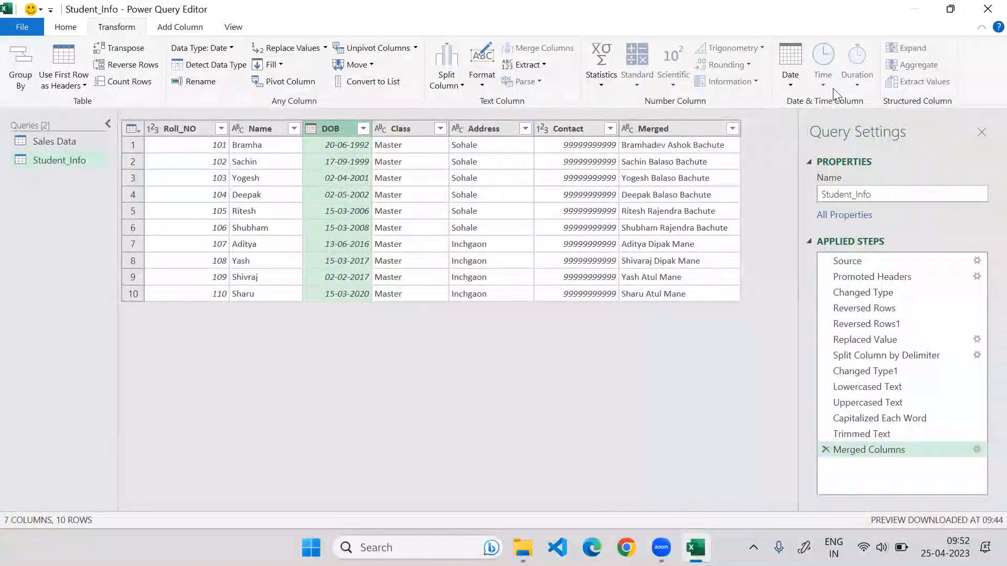
Change the DOB column's data type to Date/Time.
click(200, 49)
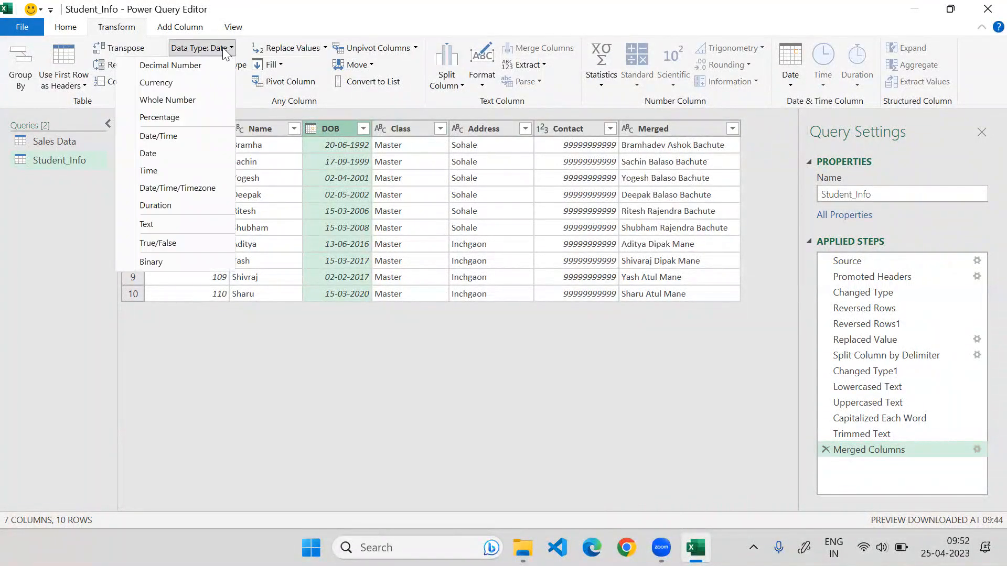
click(170, 137)
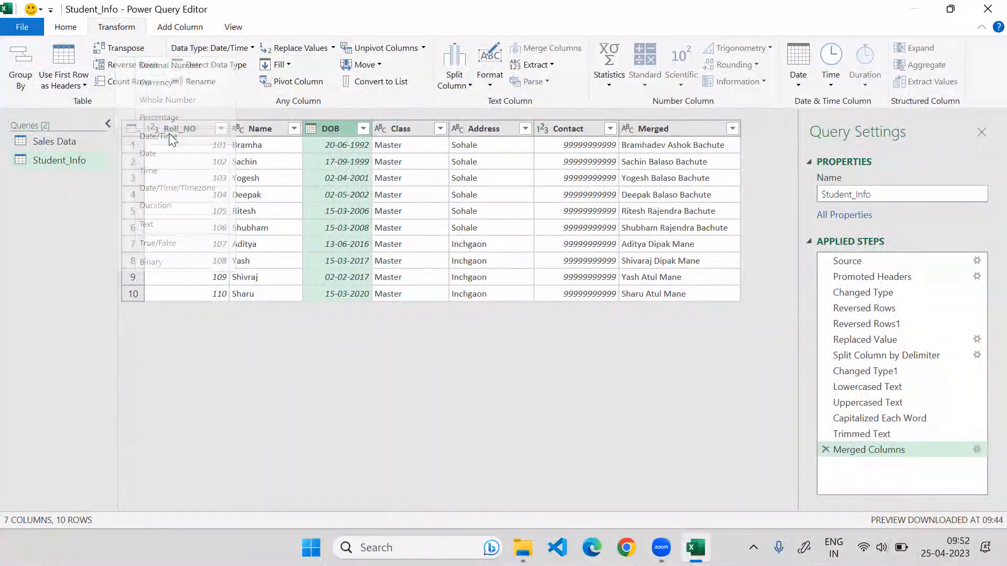
Try extracting Time Only from the DOB column, and remove the extracted time step.
click(833, 84)
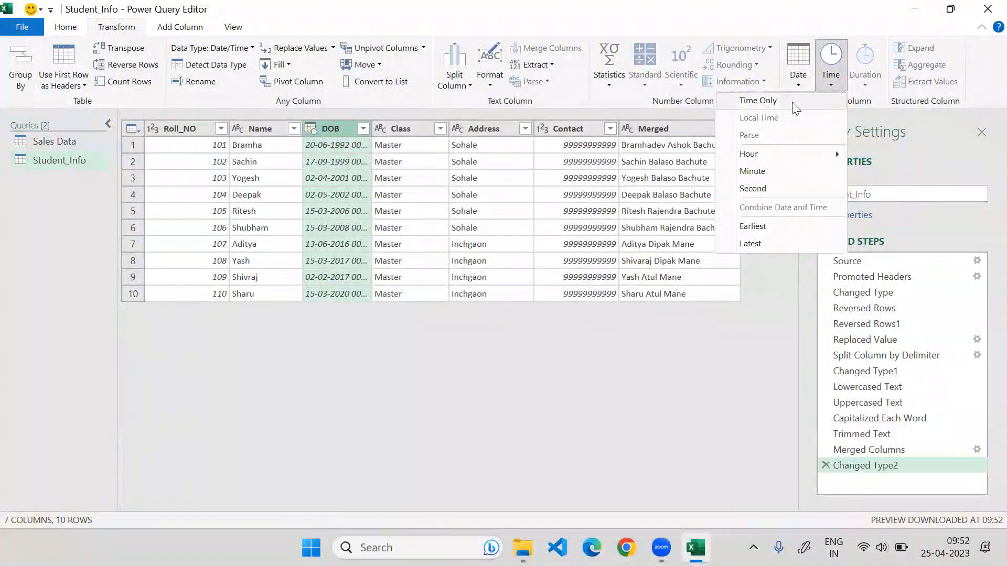
click(795, 102)
click(821, 84)
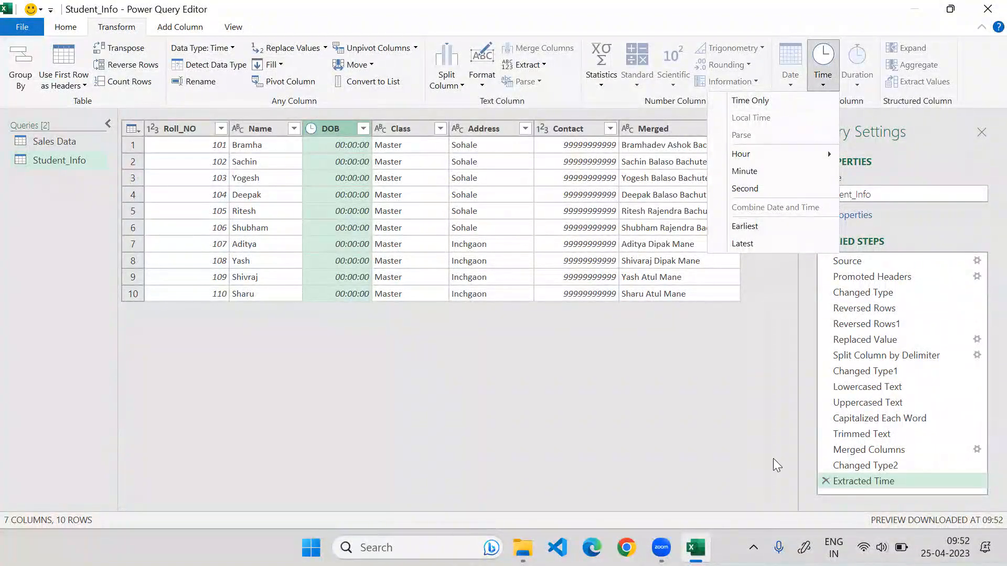
click(826, 471)
click(826, 481)
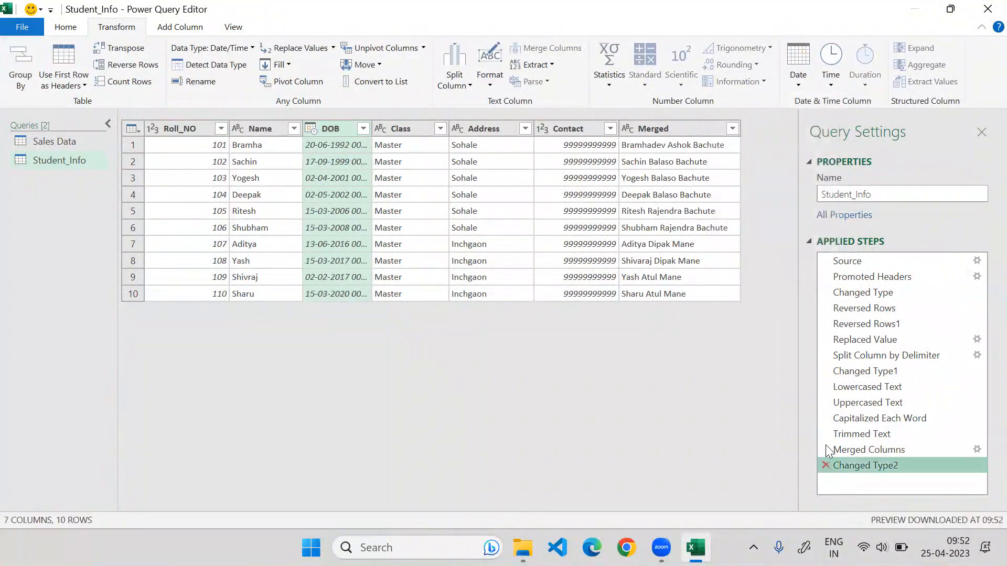
Try extracting Date Only from the Date/Time values in the DOB column, and remove the extracted date step.
click(797, 74)
click(733, 117)
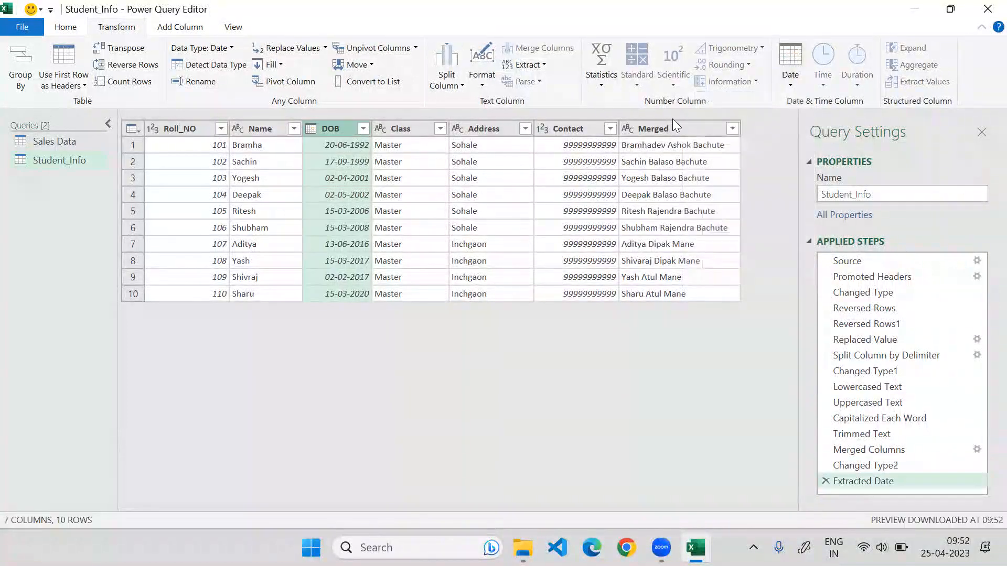
click(826, 481)
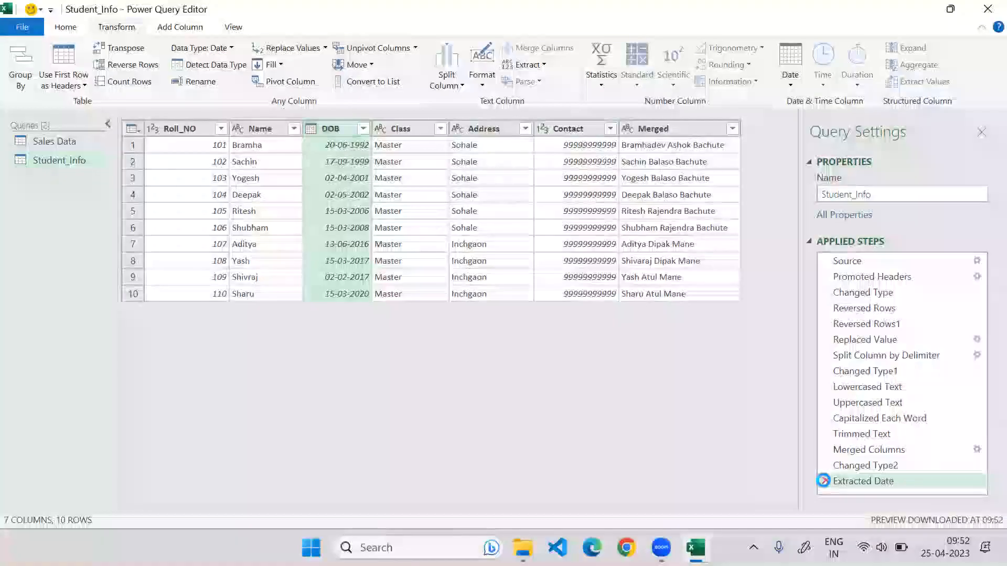
Review the Time extraction options available for the DOB column, including Hour, Minute and Second.
click(831, 65)
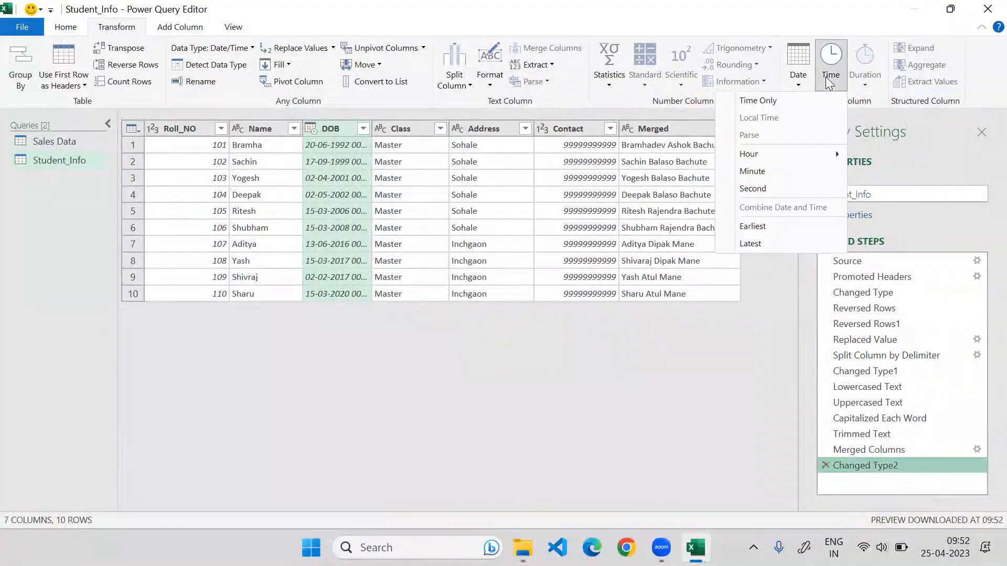
mouse_move(760, 154)
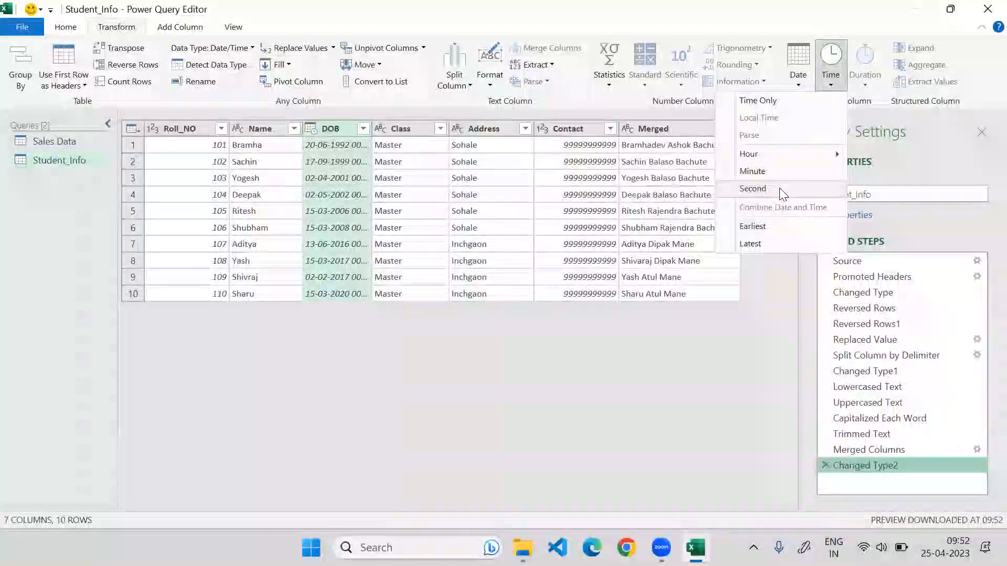
click(946, 118)
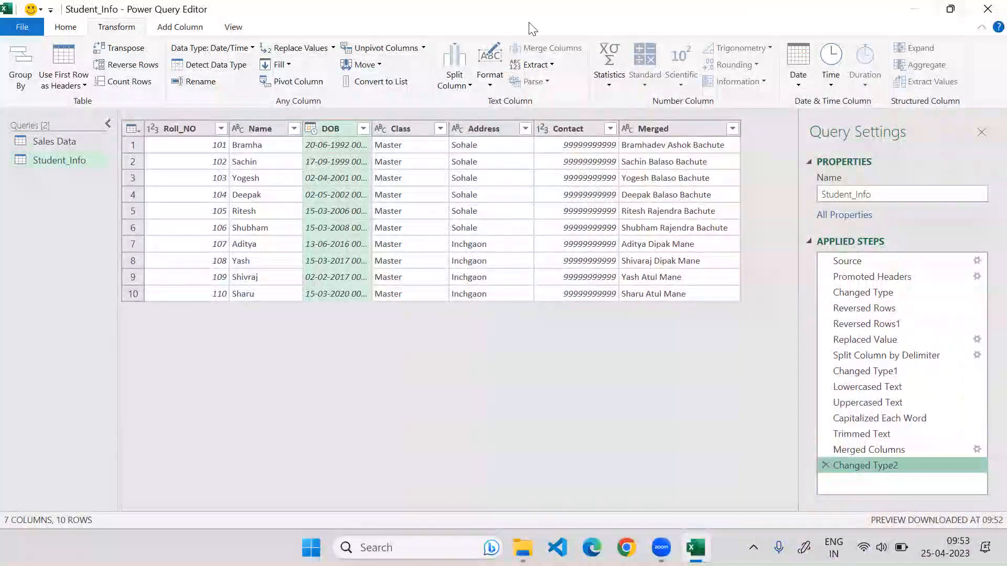
Close the query editor and load the Sales Data and Student_Info queries into the workbook, and minimize the workbook window.
click(65, 27)
click(20, 81)
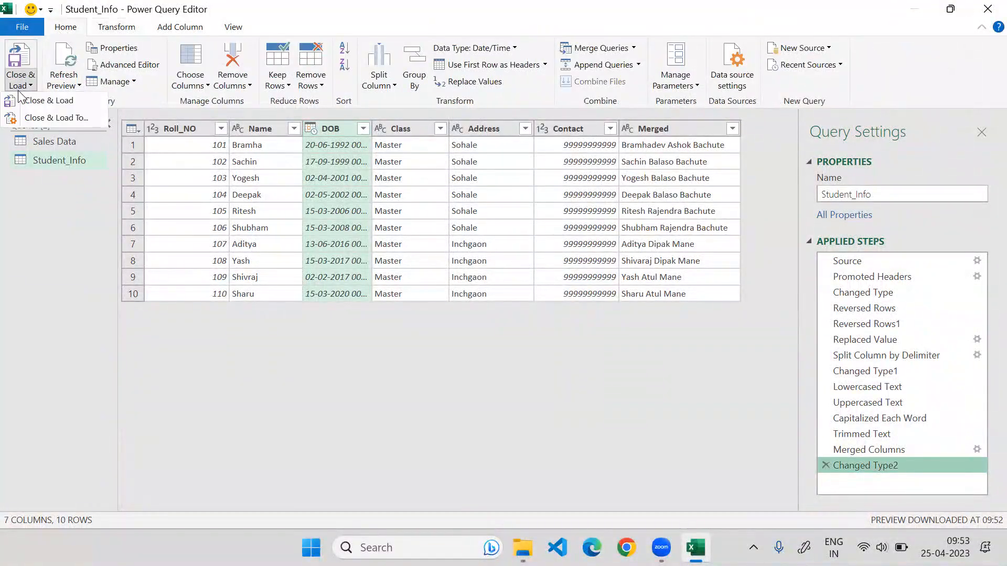
click(23, 104)
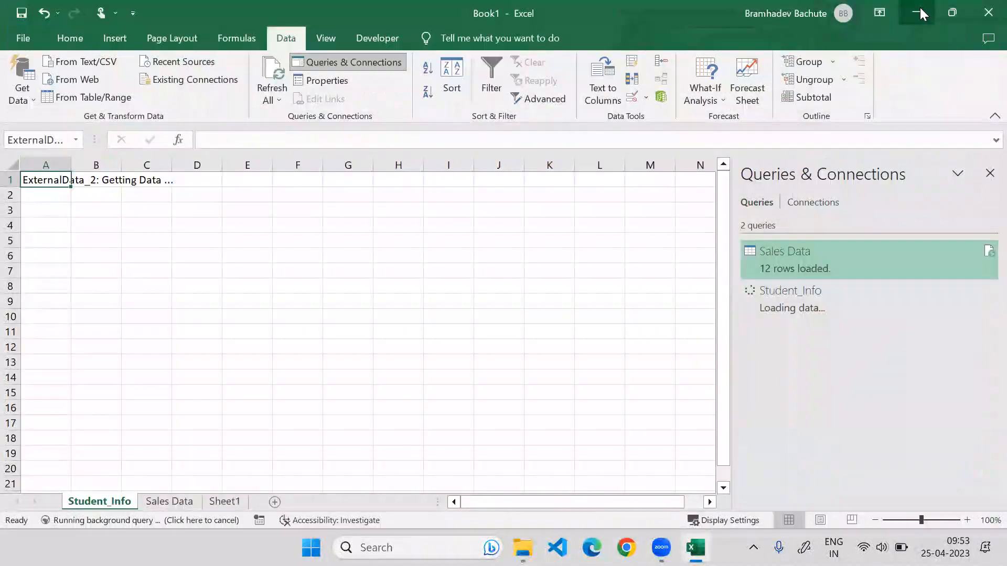
click(920, 7)
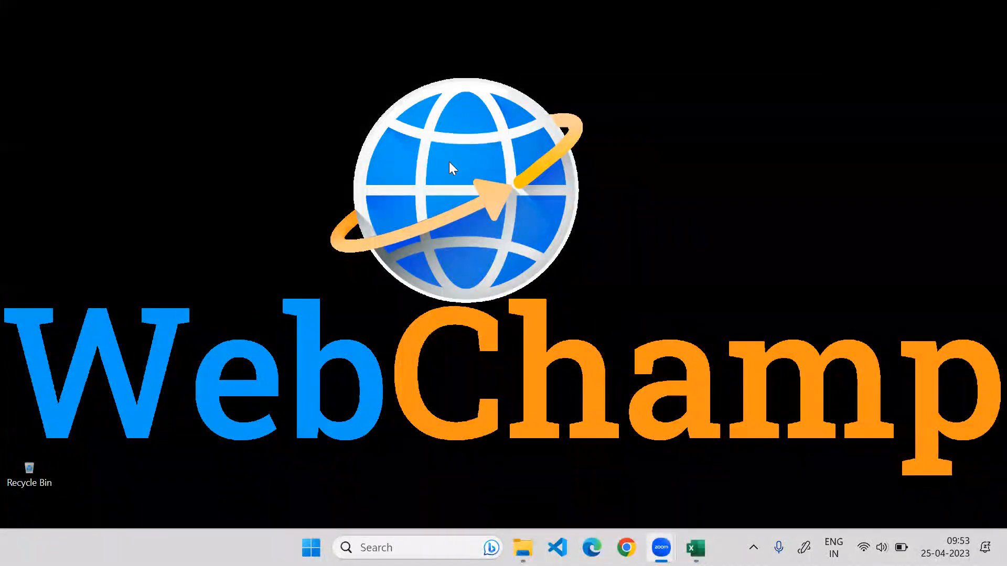